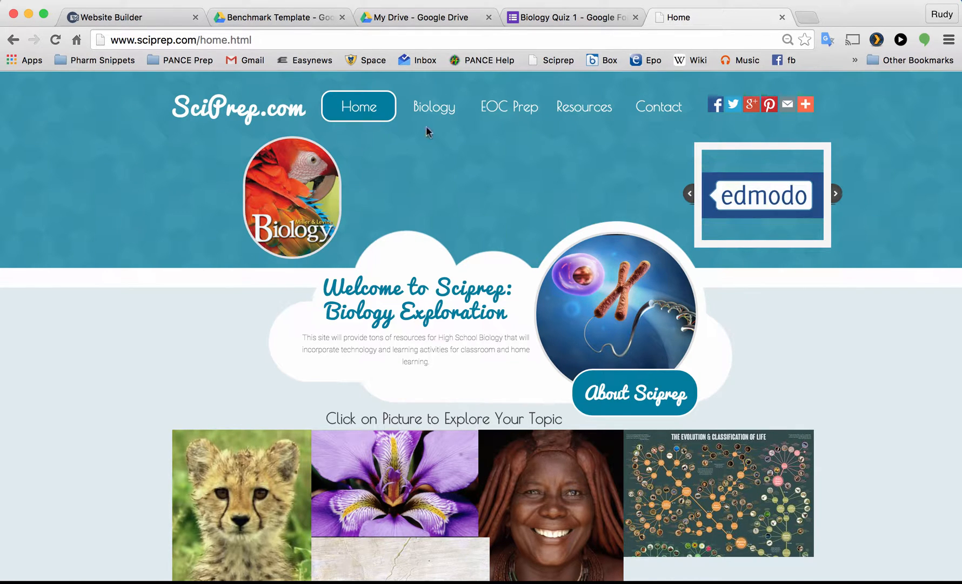
# Step: Open the Flubaroo website from the SciPrep Resources page
pyautogui.click(591, 111)
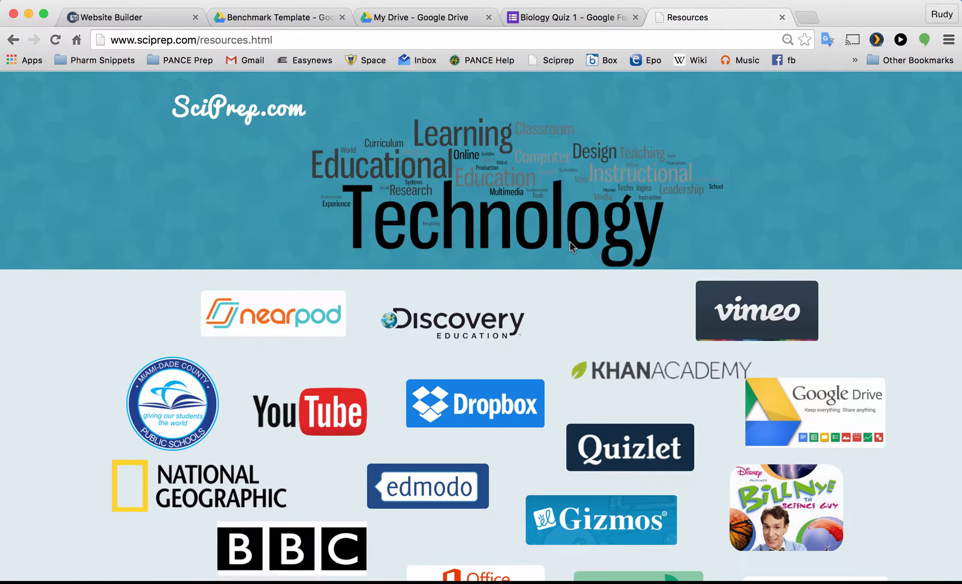
pyautogui.scroll(-3, 570, 242)
pyautogui.scroll(-2, 571, 247)
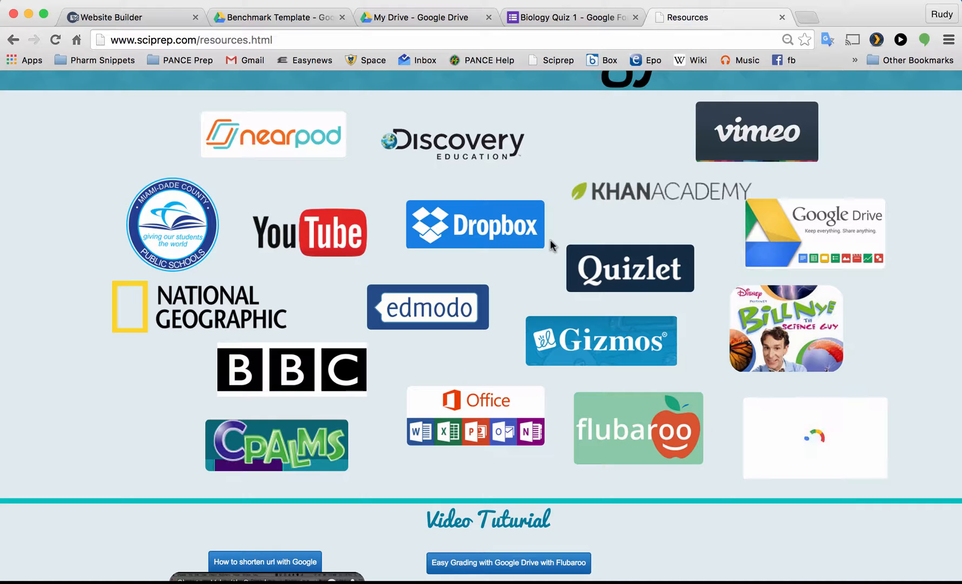
pyautogui.scroll(-1, 551, 240)
pyautogui.scroll(1, 551, 240)
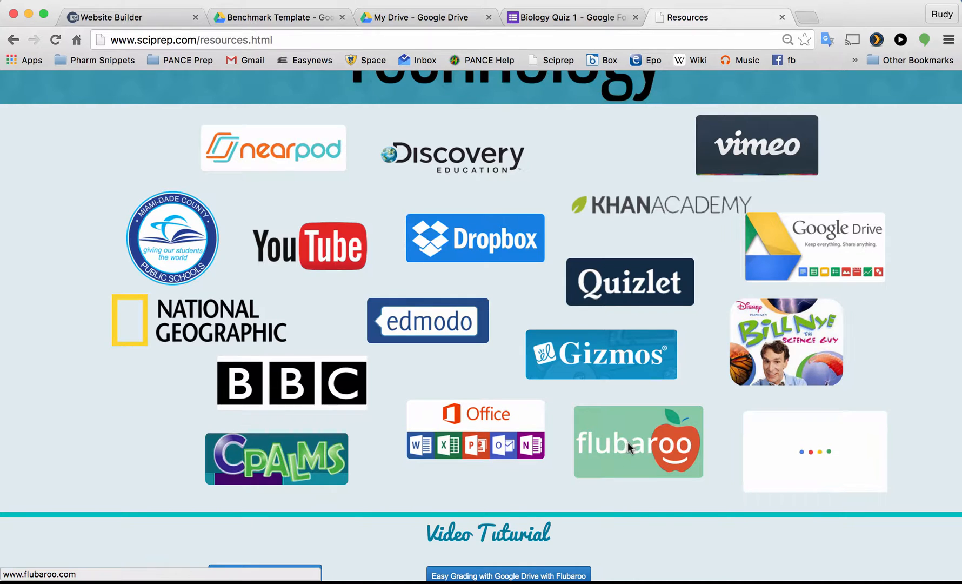
pyautogui.click(612, 450)
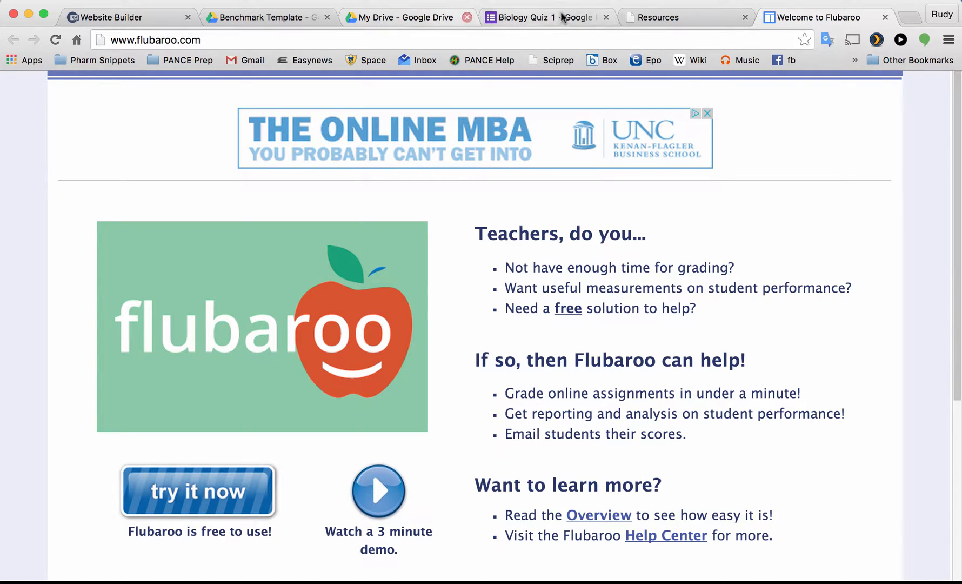
# Step: Close the Biology Quiz 1 form and create a new blank Google Form in My Drive
pyautogui.click(605, 17)
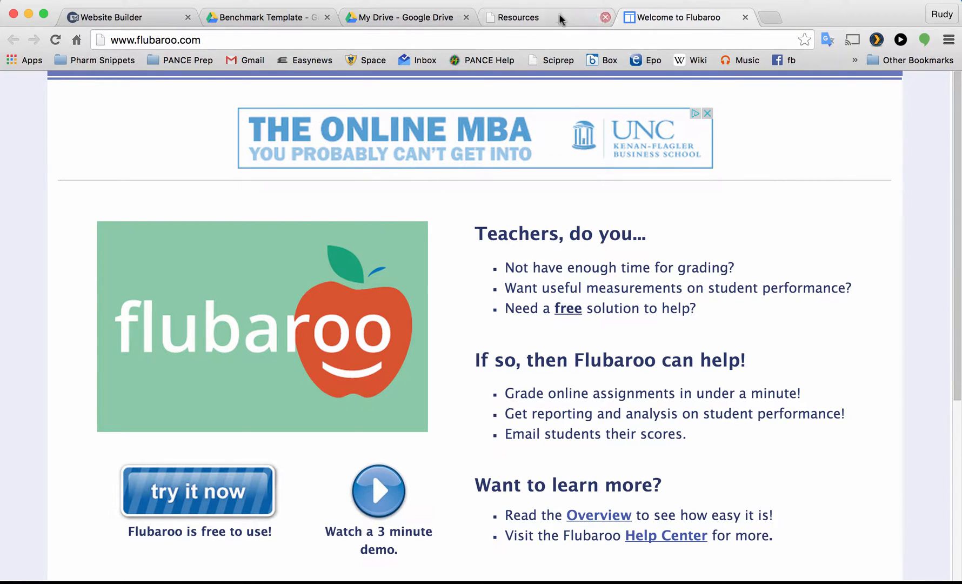
pyautogui.click(408, 20)
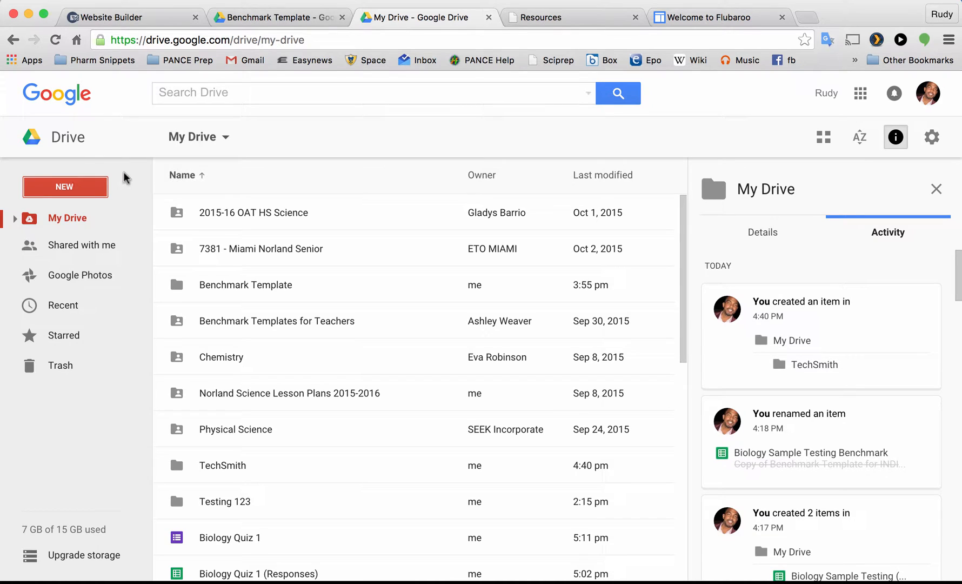
pyautogui.click(70, 190)
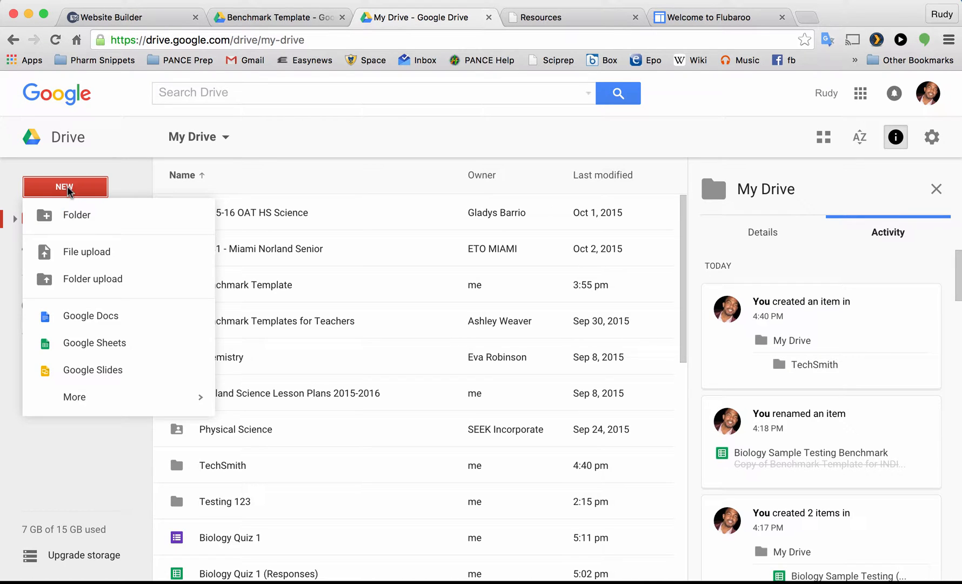
pyautogui.moveTo(112, 395)
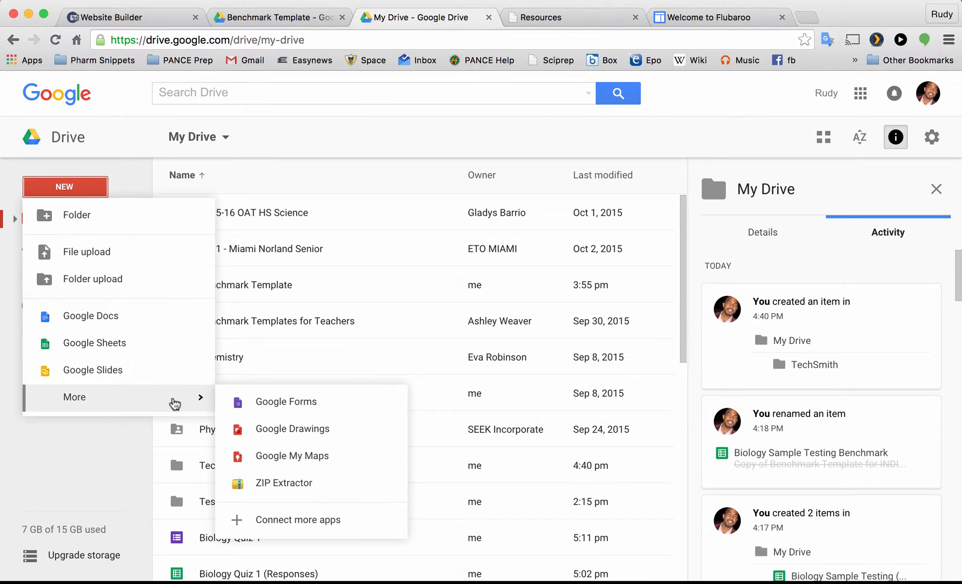
pyautogui.click(285, 405)
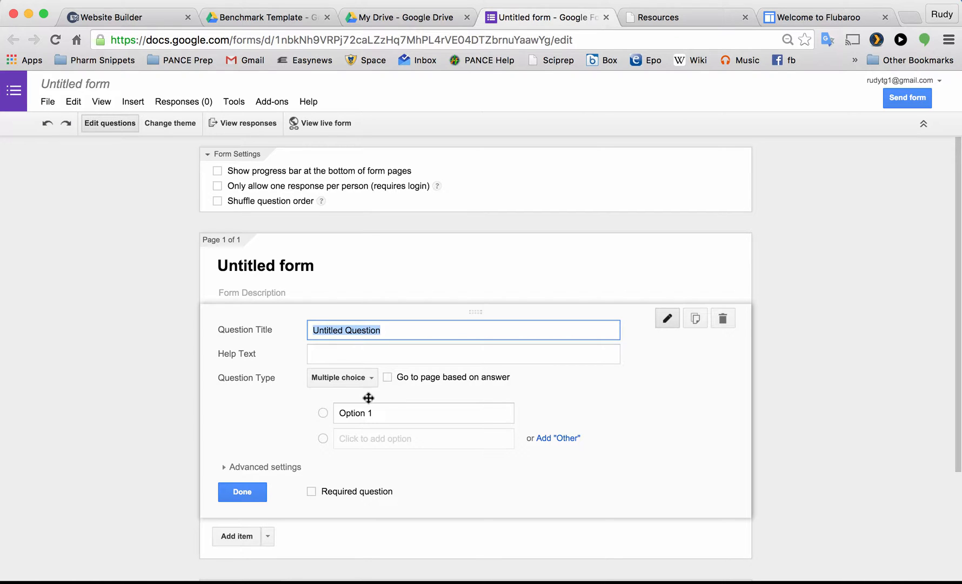
pyautogui.click(370, 378)
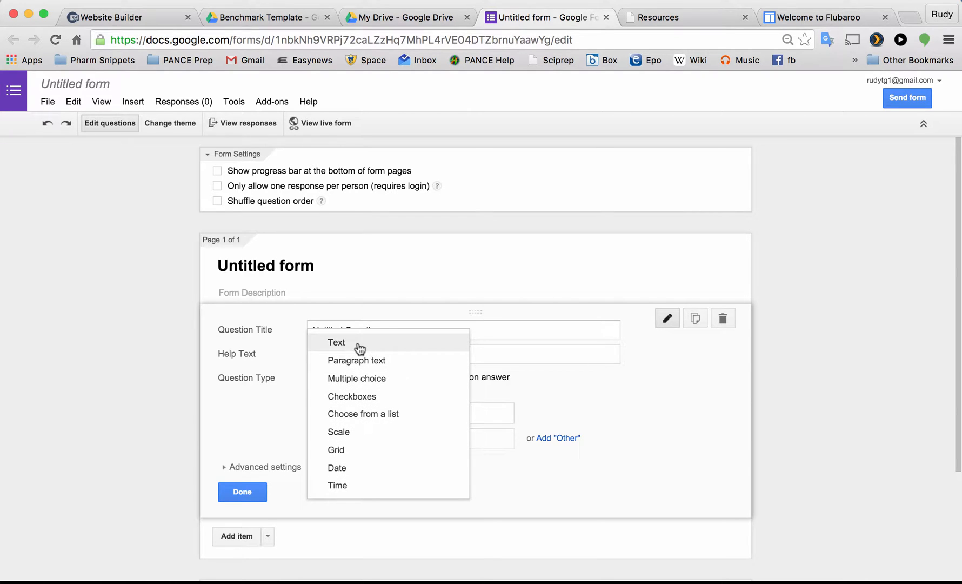
pyautogui.click(298, 401)
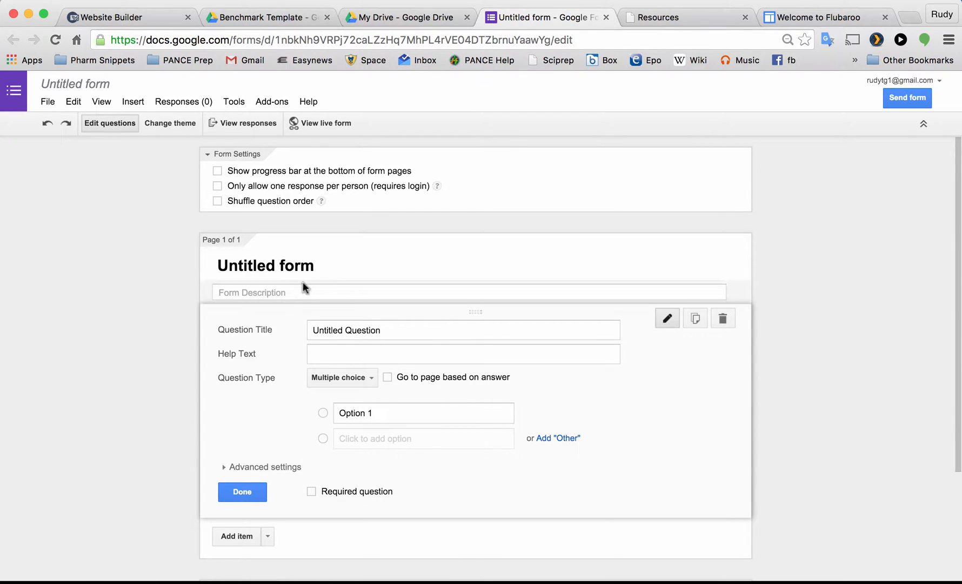
# Step: Replace the form's default title with "Biology Quiz 1"
pyautogui.click(314, 265)
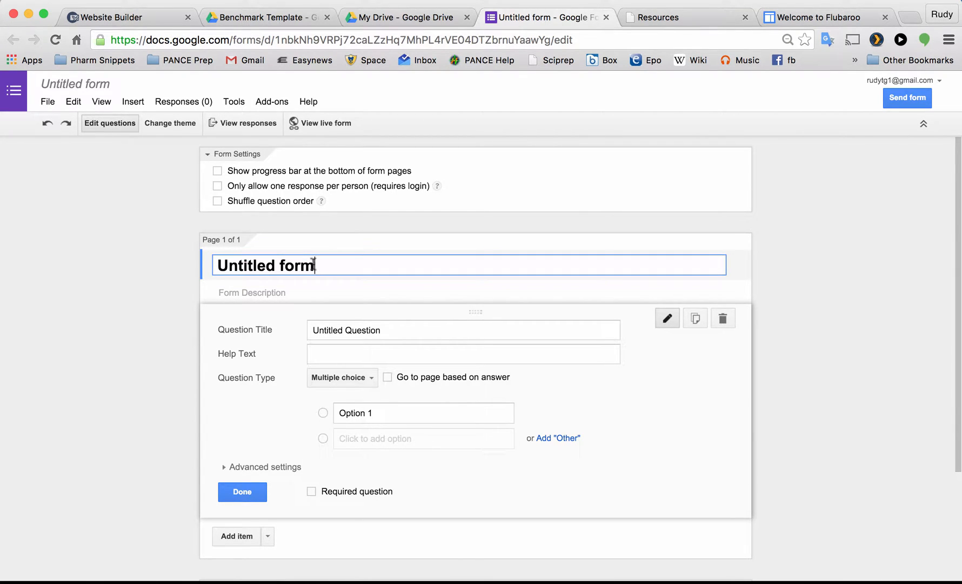
pyautogui.press('BackSpace')
pyautogui.press('BackSpace')
pyautogui.press('BackSpace')
pyautogui.press('BackSpace')
pyautogui.press('BackSpace')
pyautogui.press('BackSpace')
pyautogui.press('BackSpace')
pyautogui.press('BackSpace')
pyautogui.press('BackSpace')
pyautogui.press('BackSpace')
pyautogui.press('BackSpace')
pyautogui.press('BackSpace')
pyautogui.press('BackSpace')
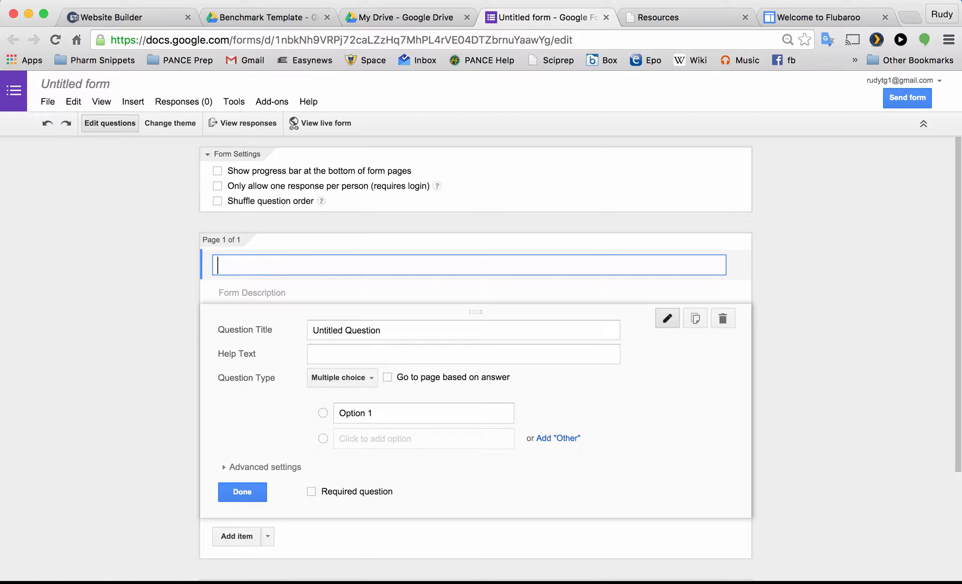
pyautogui.write('Biology ')
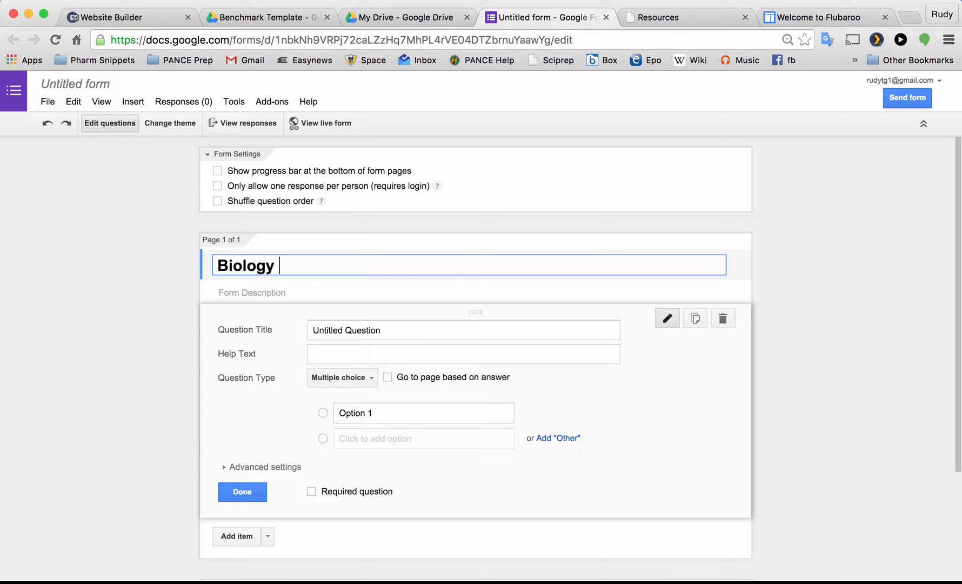
pyautogui.write('Quiz 1')
# Step: Title the first question "Last Name", make it a Text question and finish editing it
pyautogui.click(363, 327)
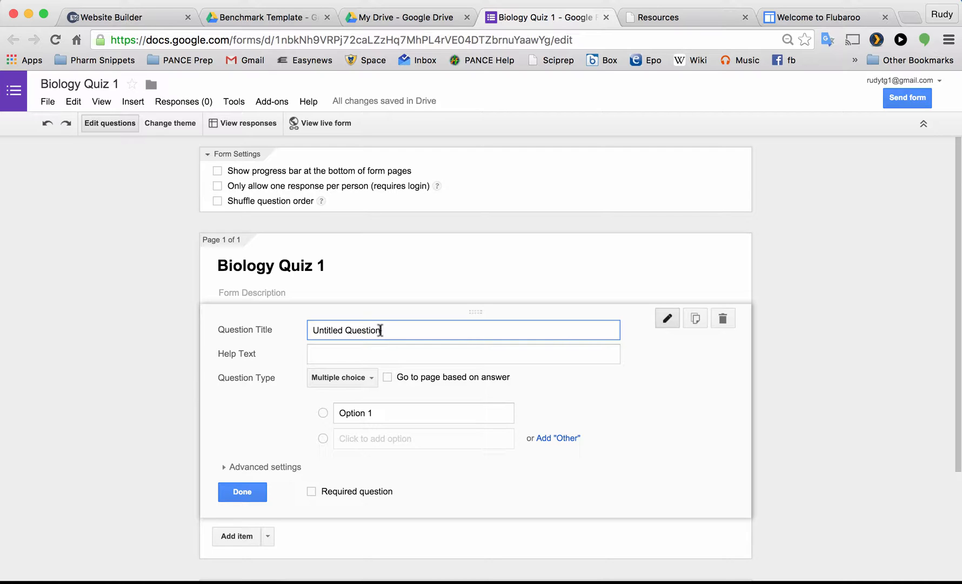
pyautogui.moveTo(379, 330); pyautogui.dragTo(303, 332)
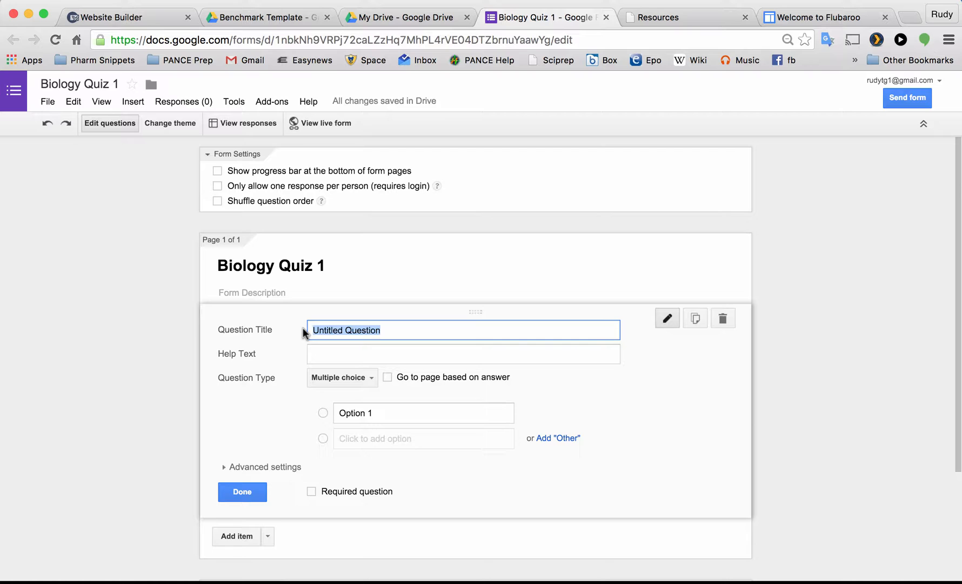
pyautogui.write('Last Name')
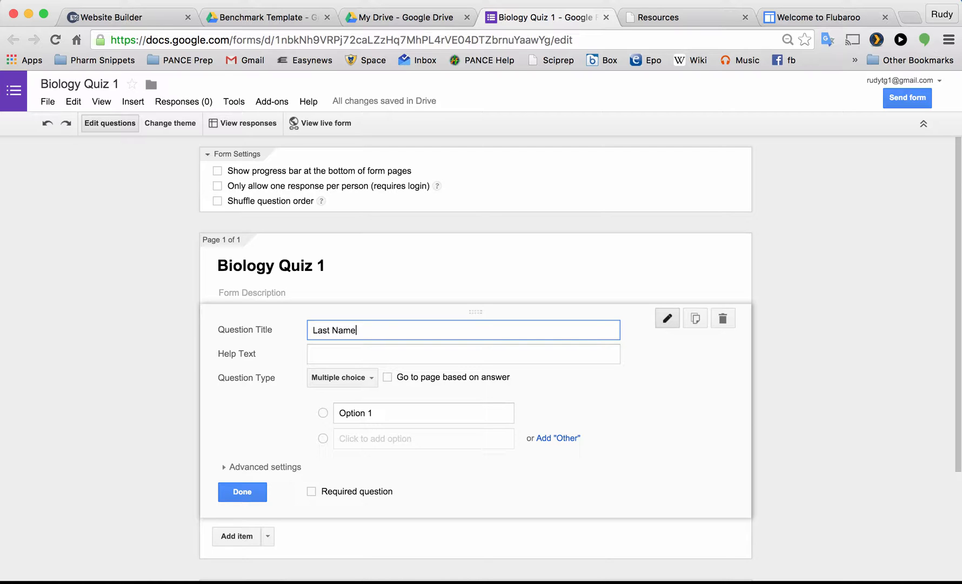
pyautogui.click(371, 381)
pyautogui.click(359, 343)
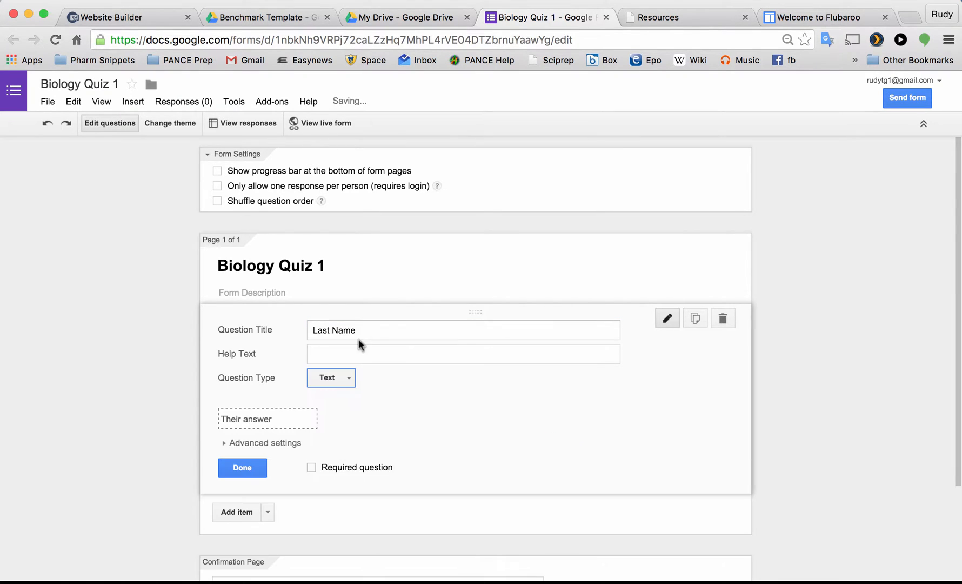
pyautogui.click(241, 468)
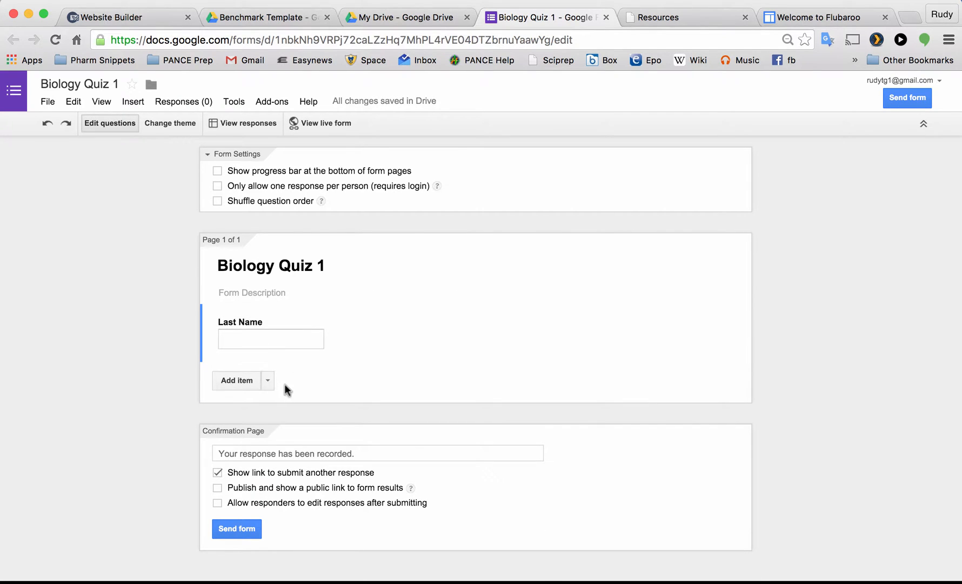
# Step: Add a second question titled "First Name" with the Text question type and finish editing it
pyautogui.click(237, 380)
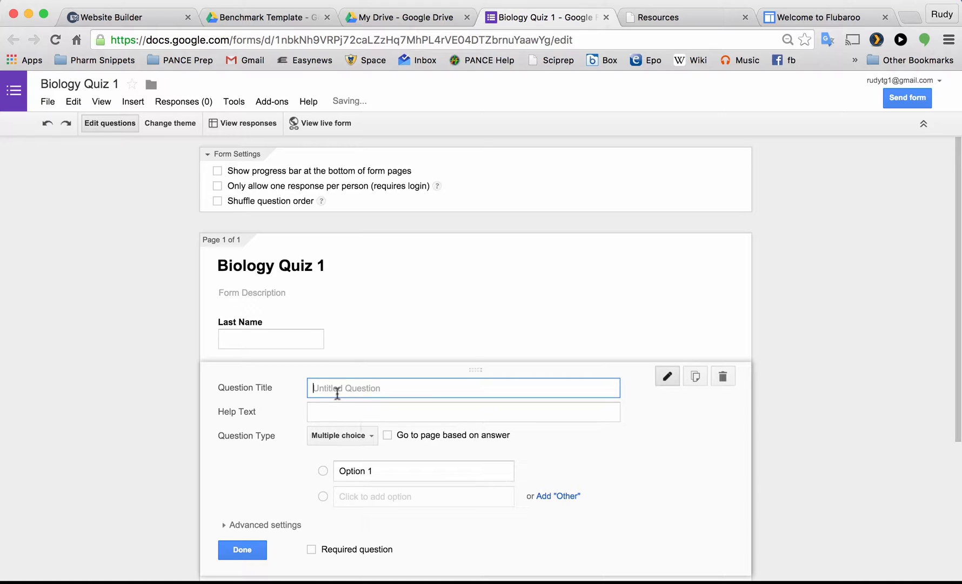
pyautogui.write('First')
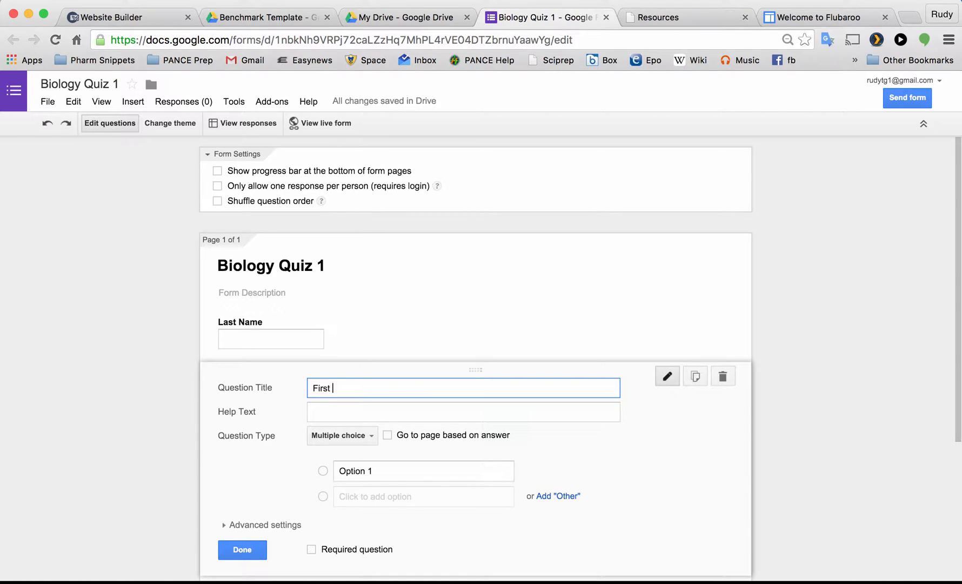
pyautogui.write(' Name')
pyautogui.click(344, 435)
pyautogui.click(366, 404)
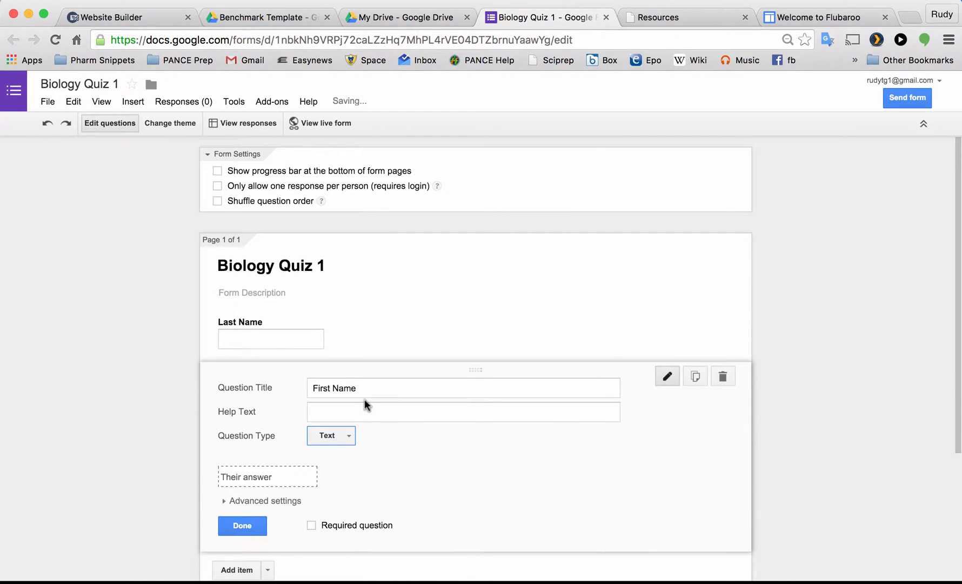
pyautogui.click(247, 520)
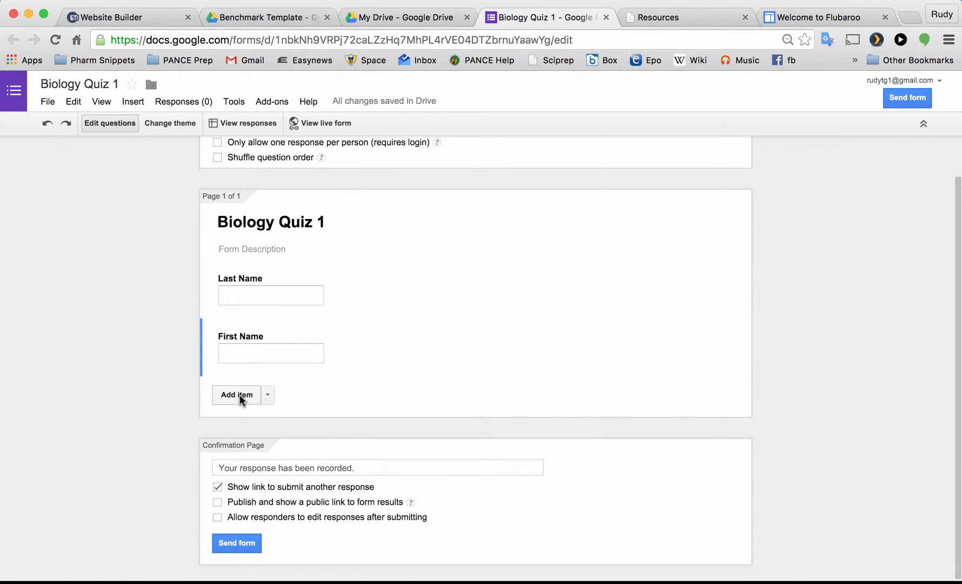
# Step: Add a third question titled "Class" and set its question type to Choose from a list
pyautogui.click(240, 395)
pyautogui.write('Clas')
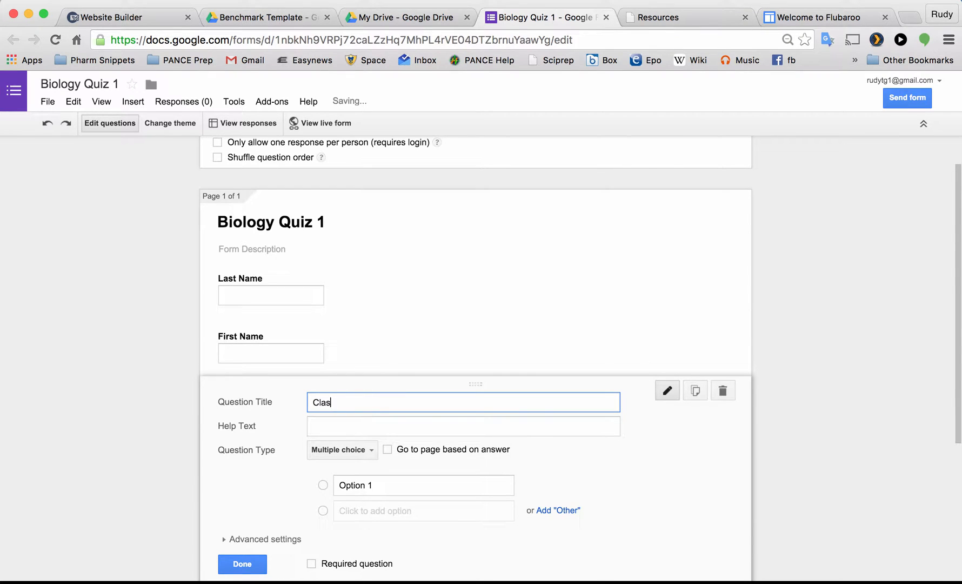
pyautogui.write('s')
pyautogui.scroll(-3, 297, 480)
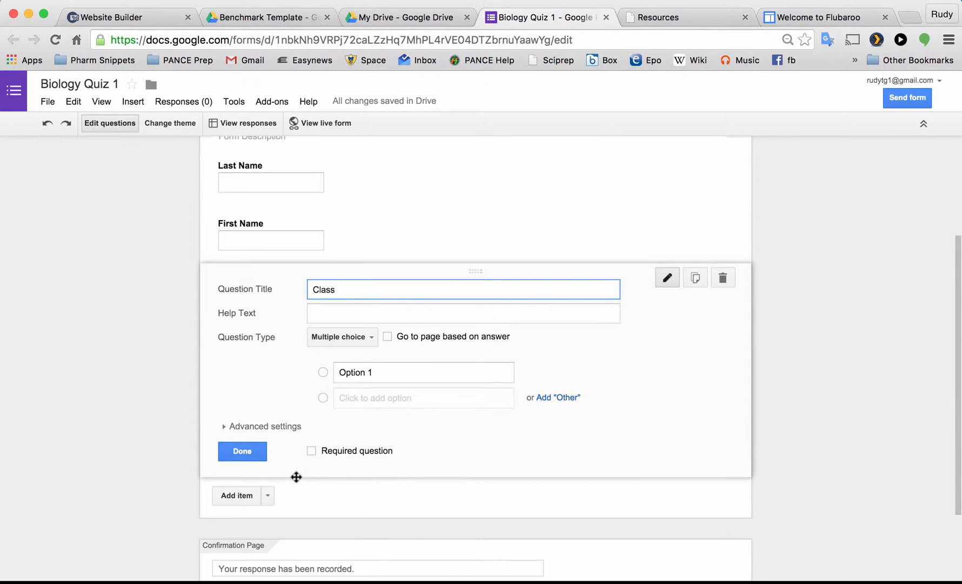
pyautogui.click(351, 337)
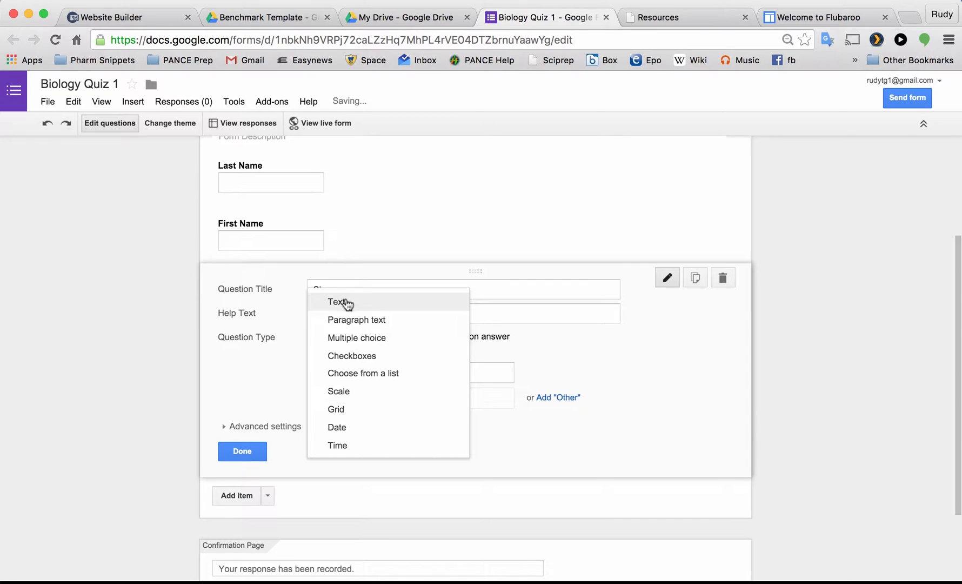
pyautogui.click(347, 303)
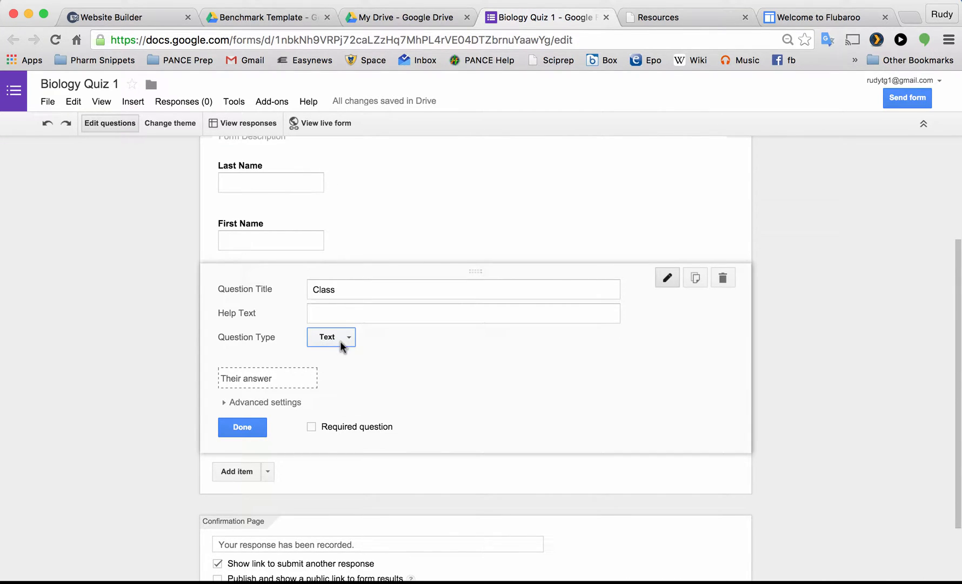
pyautogui.click(341, 345)
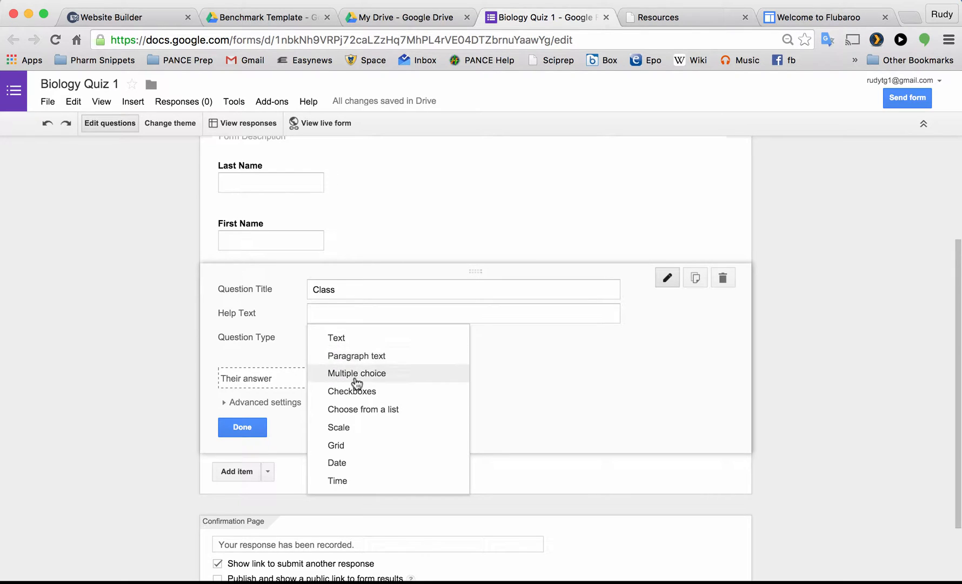
pyautogui.click(375, 410)
# Step: Enter "Period 1" and "Period 2" as the first two options of the Class question
pyautogui.click(384, 374)
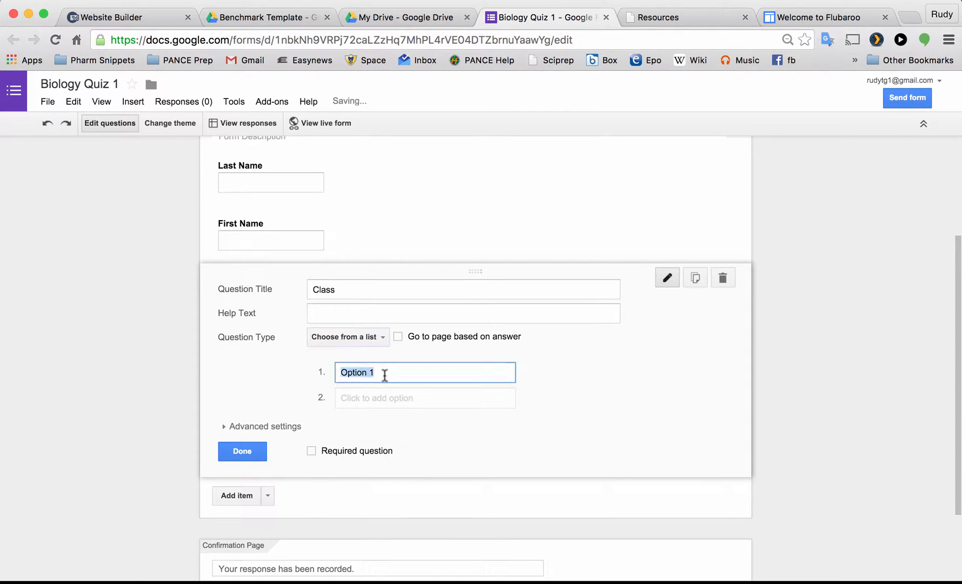
pyautogui.write('Period ')
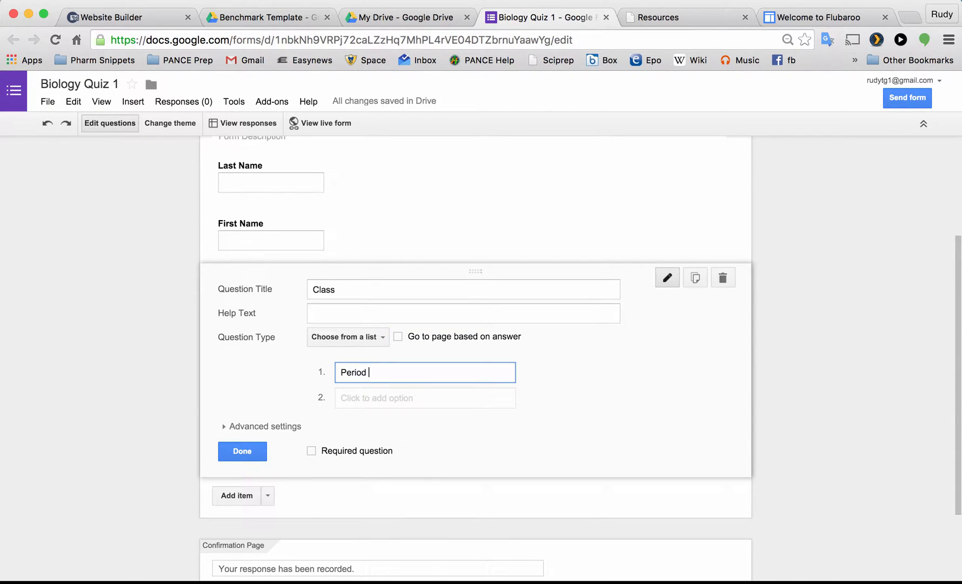
pyautogui.write('1')
pyautogui.click(407, 393)
pyautogui.write('P')
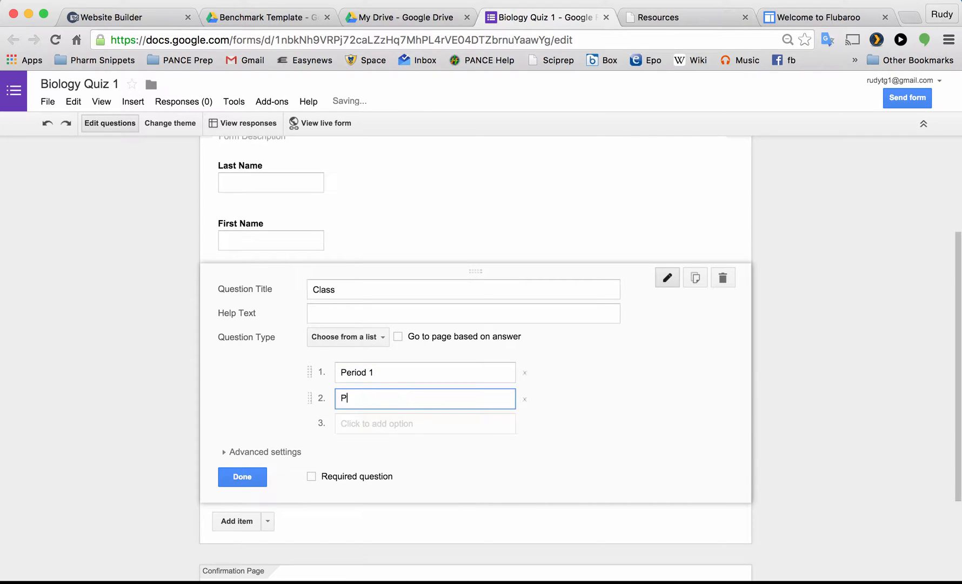
pyautogui.write('eriod 1')
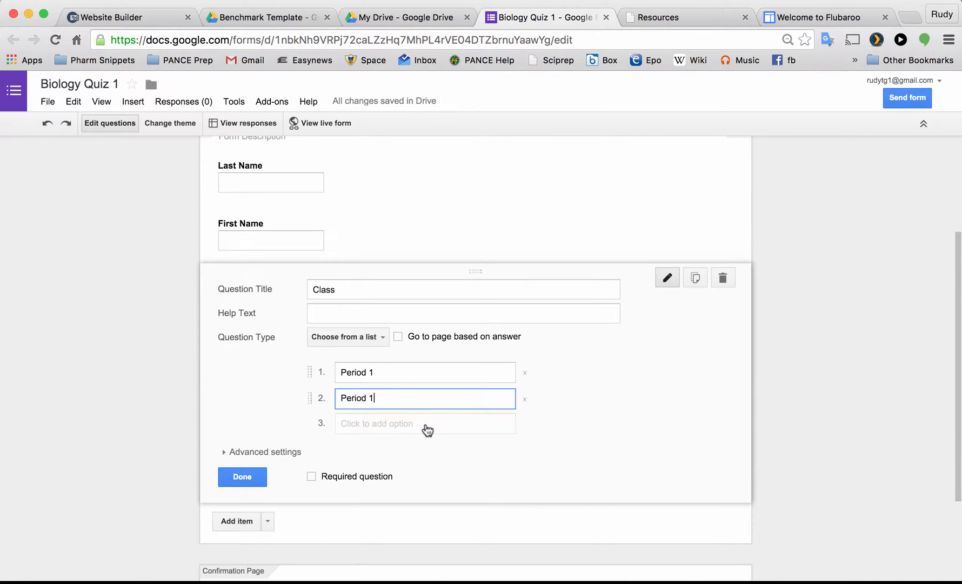
pyautogui.press('BackSpace')
pyautogui.write('2')
# Step: Add "Period 3", "Period 4" and "Period 5" as the remaining options of the Class question and finish editing it
pyautogui.click(431, 426)
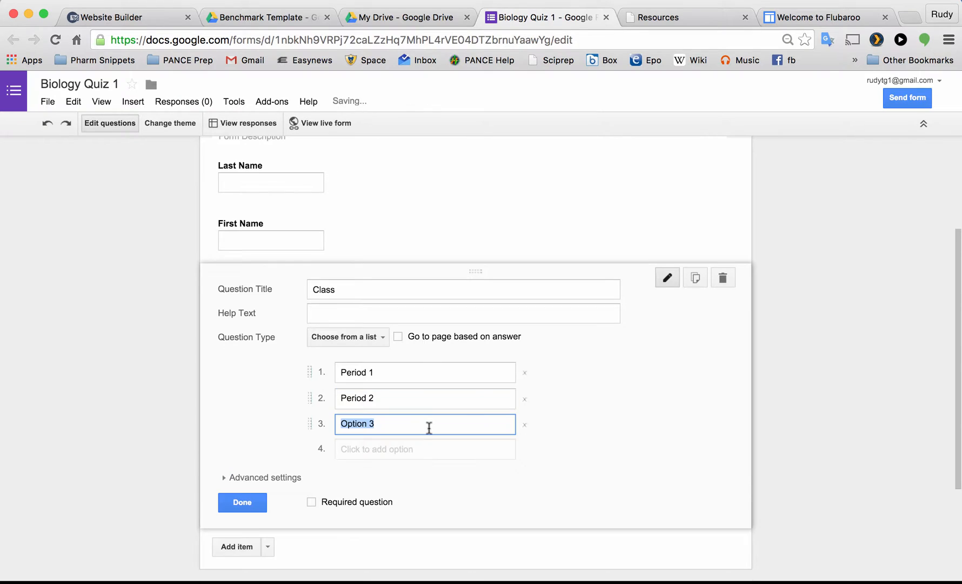
pyautogui.write('Period')
pyautogui.click(437, 450)
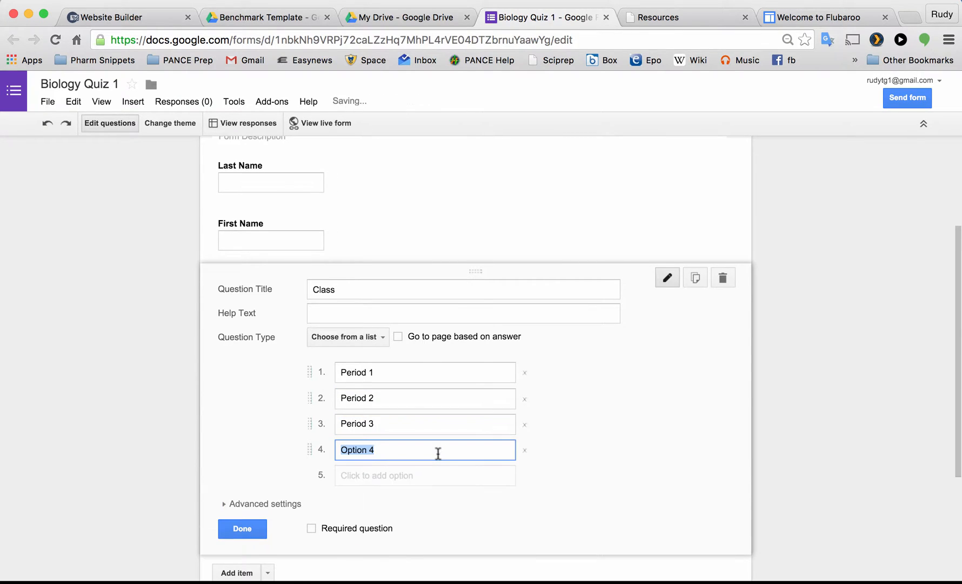
pyautogui.write('Period 4')
pyautogui.click(452, 476)
pyautogui.write('Perio')
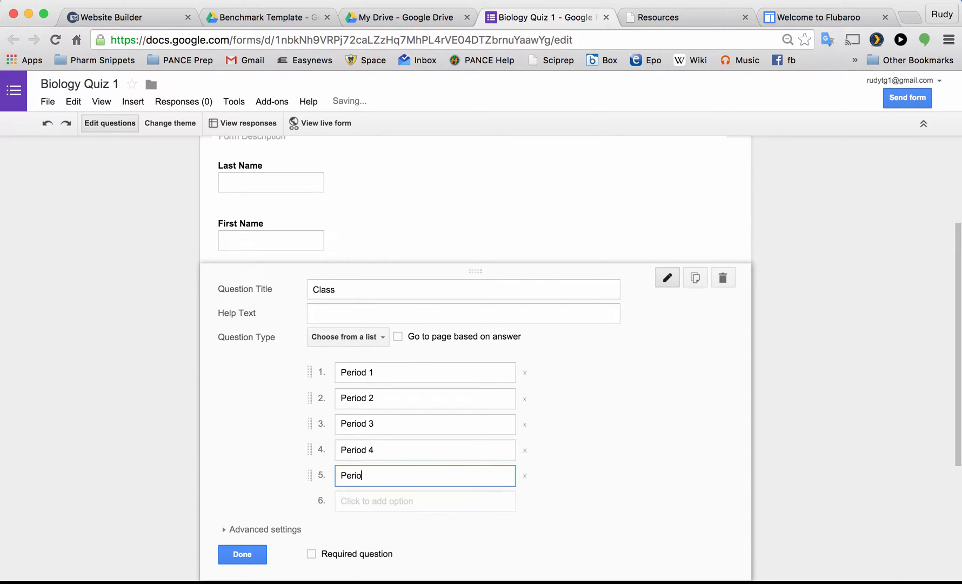
pyautogui.write('d 5')
pyautogui.click(251, 560)
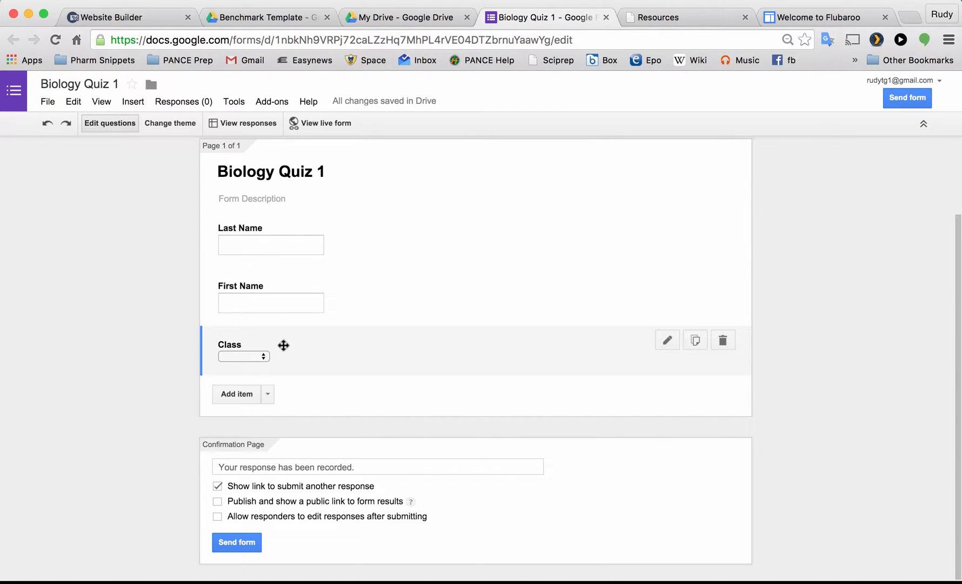
# Step: Add a multiple-choice question and copy the stem "Plants are" from question 1 of the ExamView test into its title
pyautogui.click(239, 394)
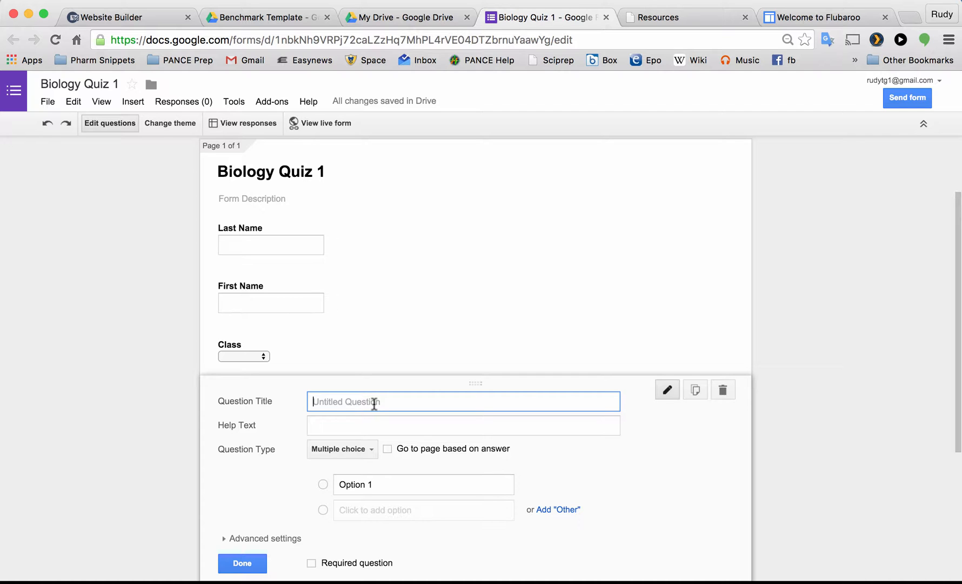
pyautogui.hotkey('ctrl', 'Right')
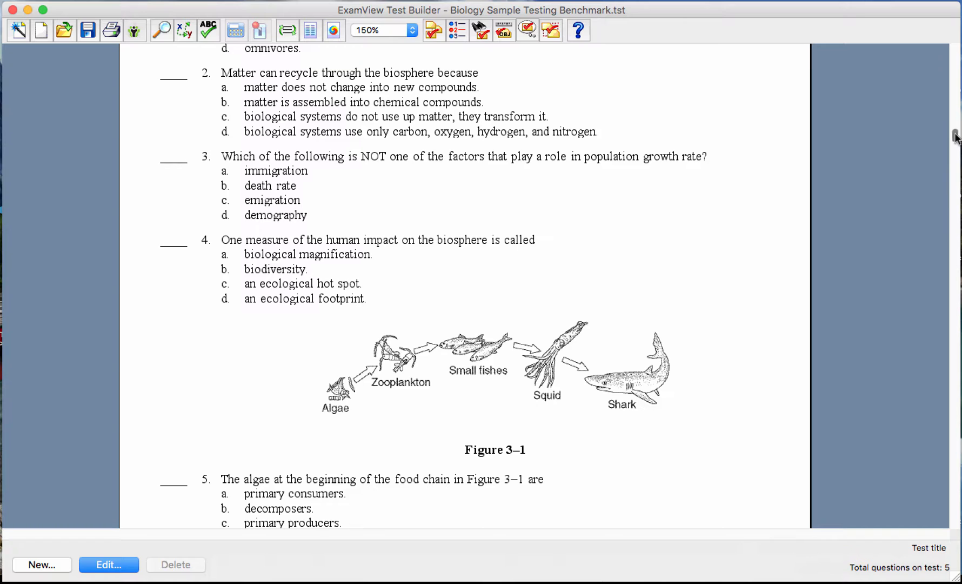
pyautogui.moveTo(956, 137); pyautogui.dragTo(956, 89)
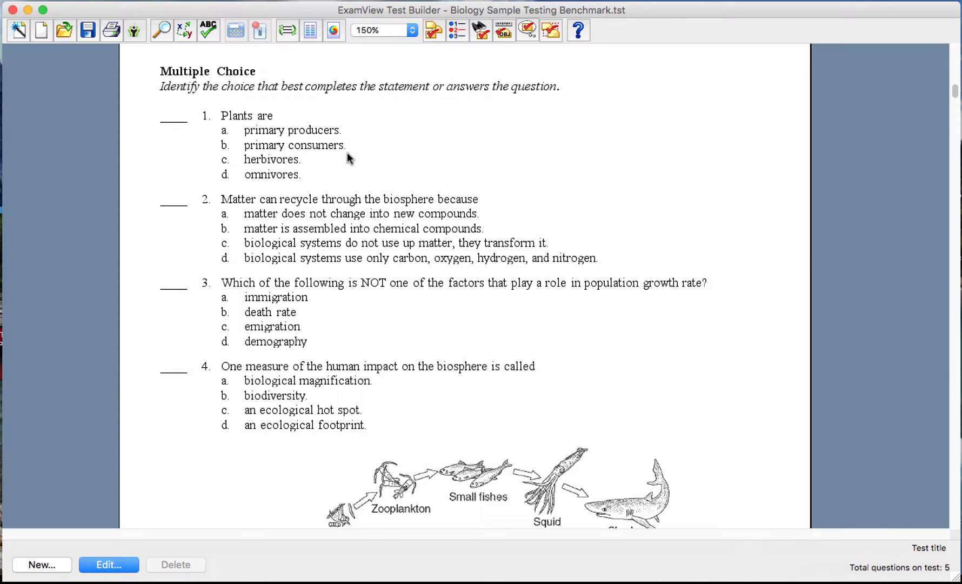
pyautogui.doubleClick(381, 156)
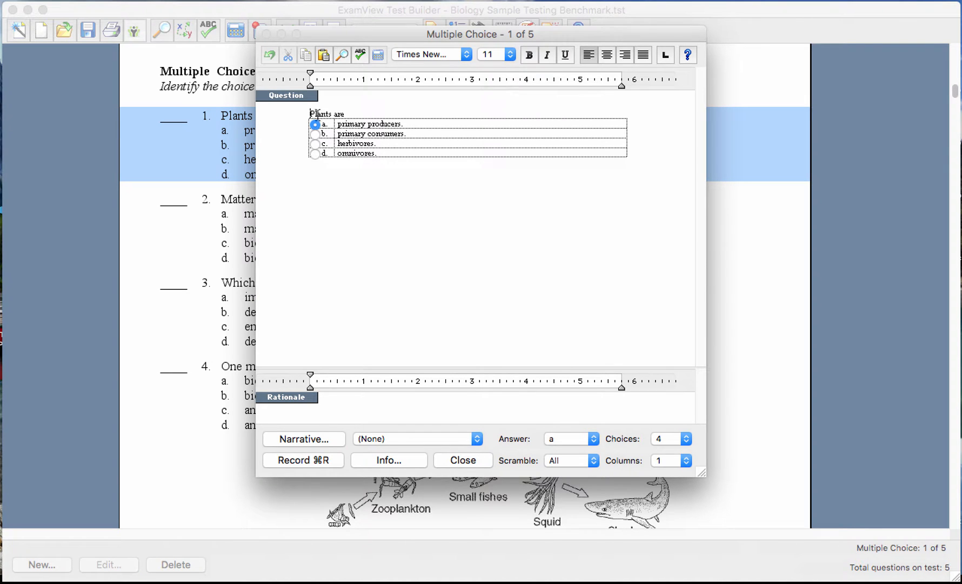
pyautogui.moveTo(310, 113); pyautogui.dragTo(347, 115)
pyautogui.press('super+c')
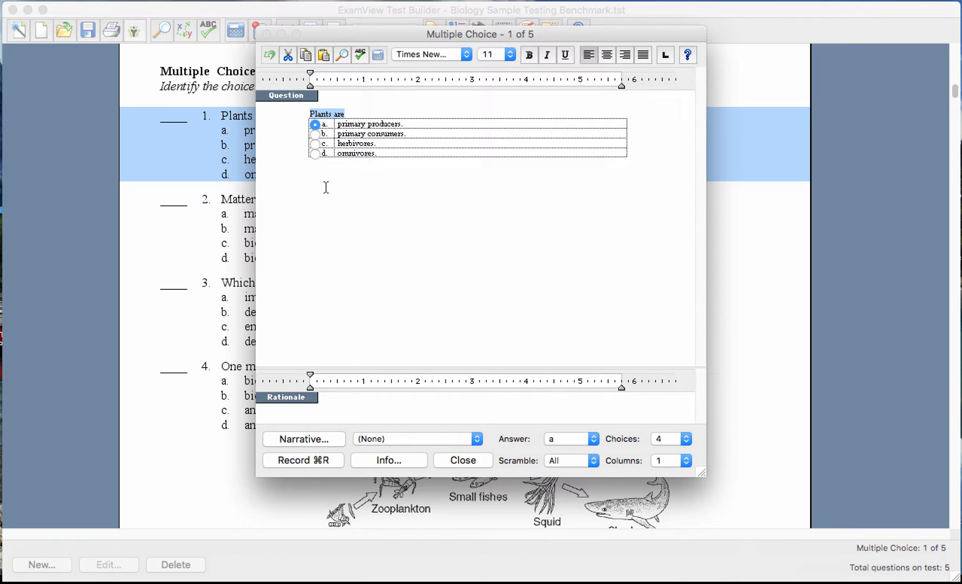
pyautogui.hotkey('ctrl', 'Left')
pyautogui.click(321, 400)
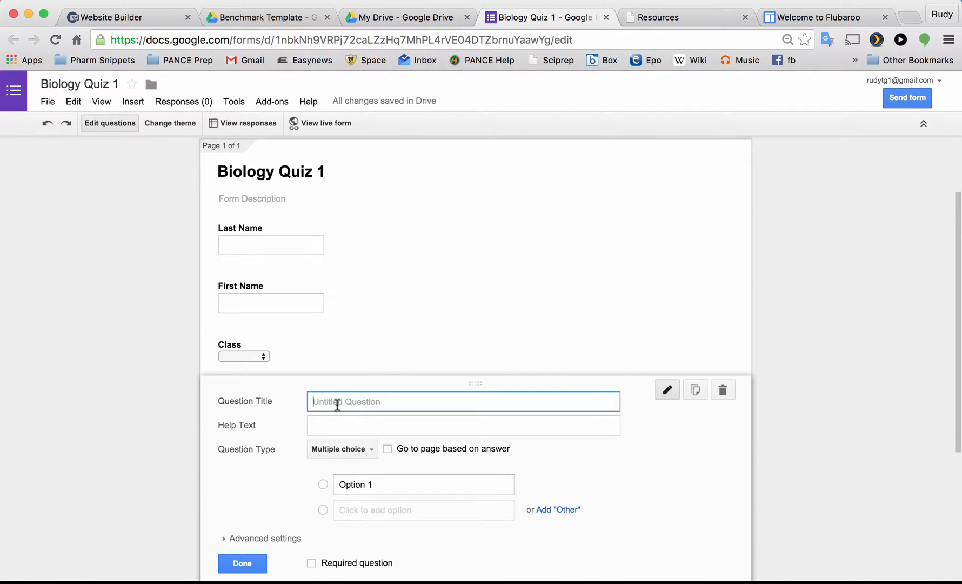
pyautogui.press('super+v')
# Step: Copy the four answer choices of ExamView question 1 and paste them as the options of the "Plants are" question
pyautogui.hotkey('ctrl', 'Right')
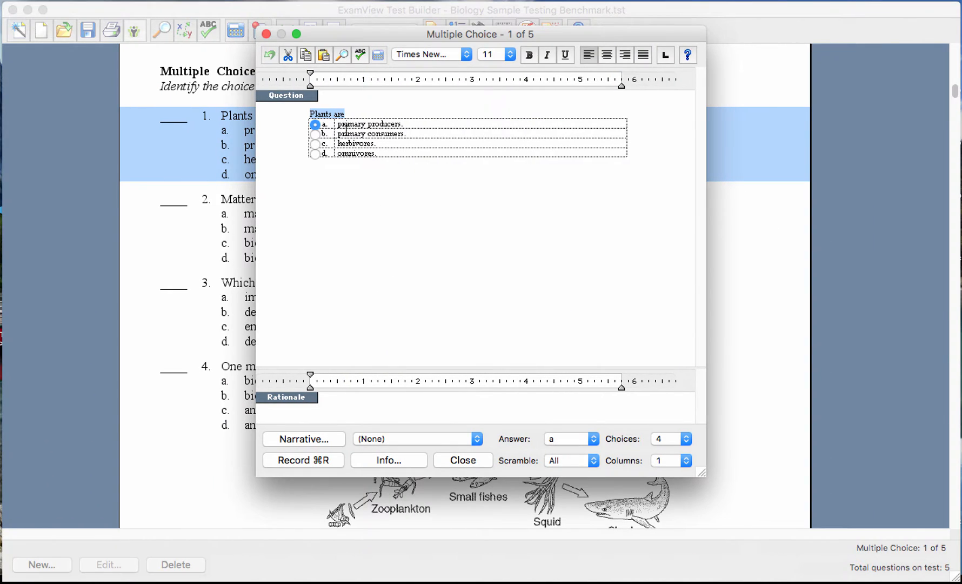
pyautogui.moveTo(337, 124); pyautogui.dragTo(378, 155)
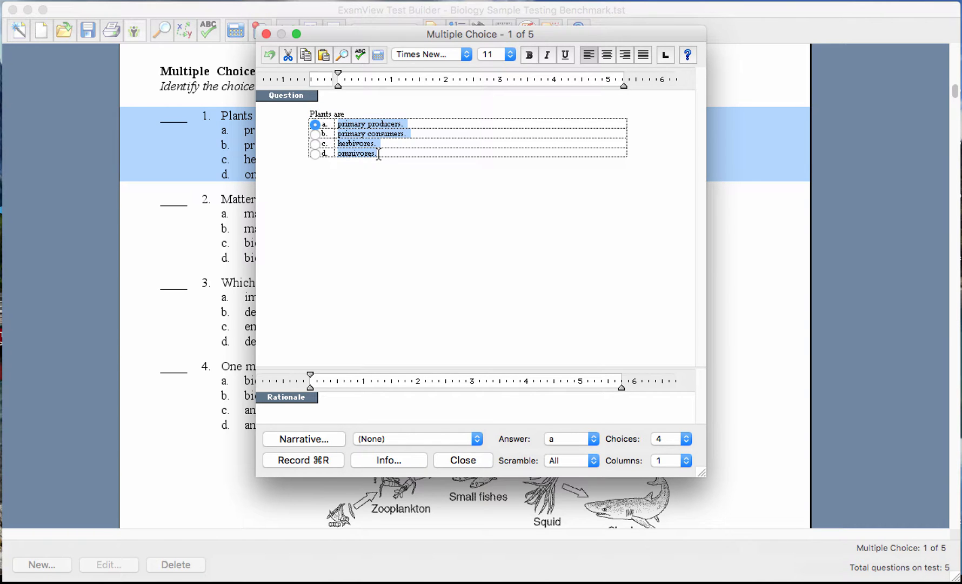
pyautogui.hotkey('ctrl', 'Left')
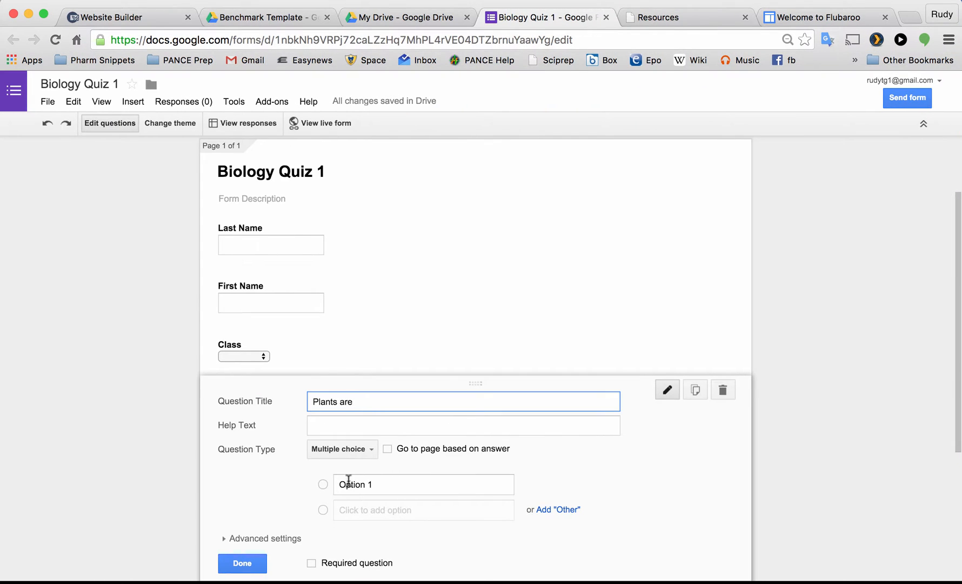
pyautogui.scroll(-3, 348, 481)
pyautogui.scroll(-1, 349, 481)
pyautogui.click(361, 370)
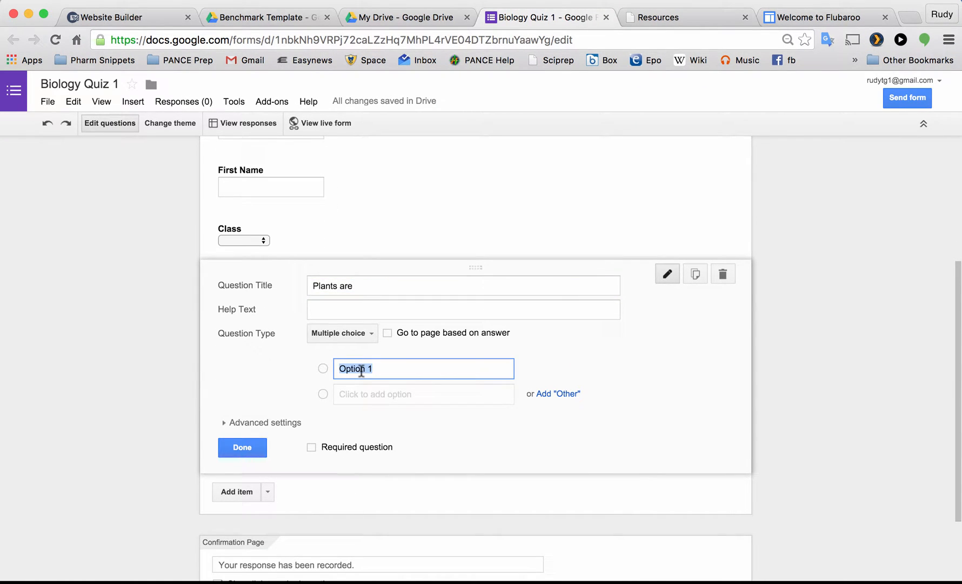
pyautogui.write('primary producers. b. primary consumers. c. herbivores. d. omnivores.')
# Step: Retype the final period of the "c. herbivores." option and finish editing the question
pyautogui.click(417, 450)
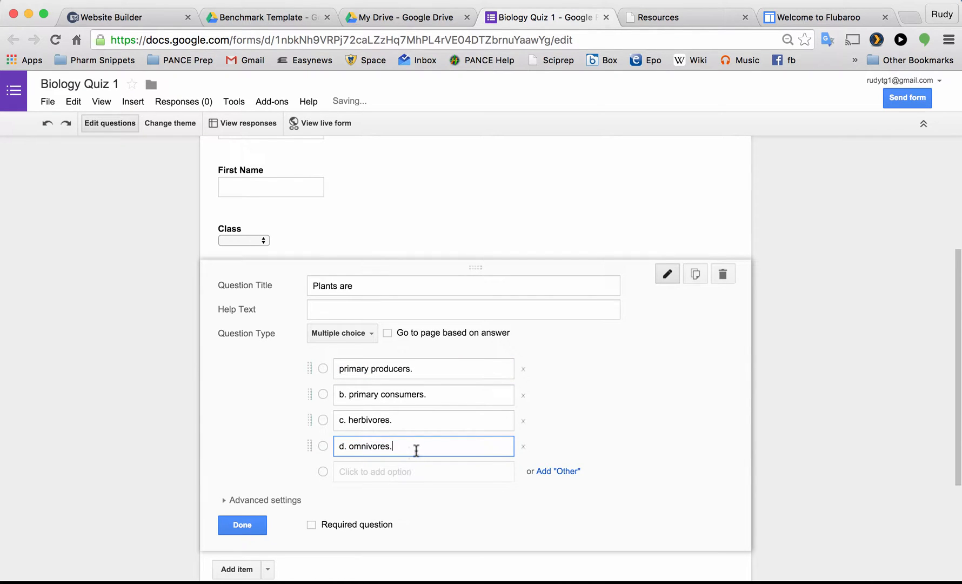
pyautogui.click(431, 422)
pyautogui.press('Right')
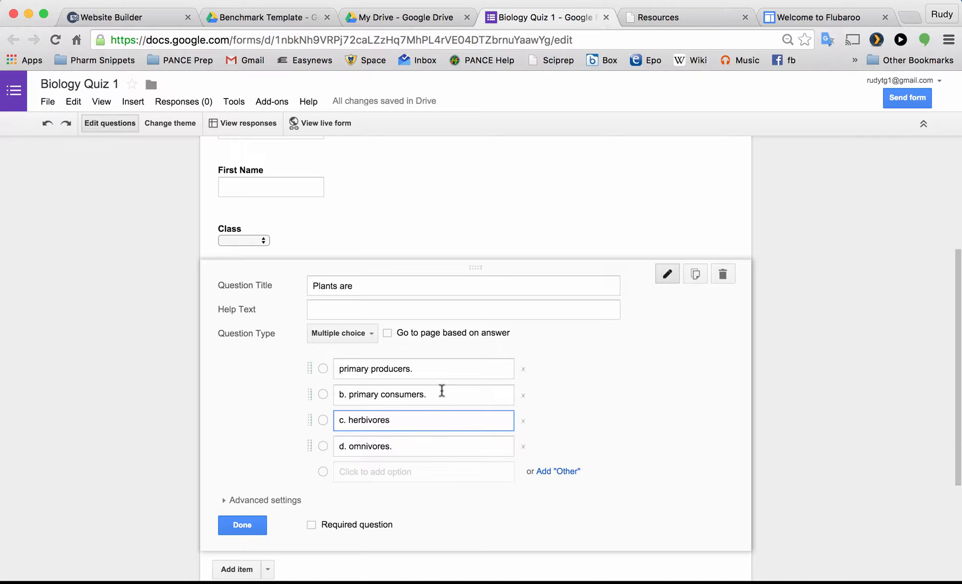
pyautogui.write('.')
pyautogui.click(461, 387)
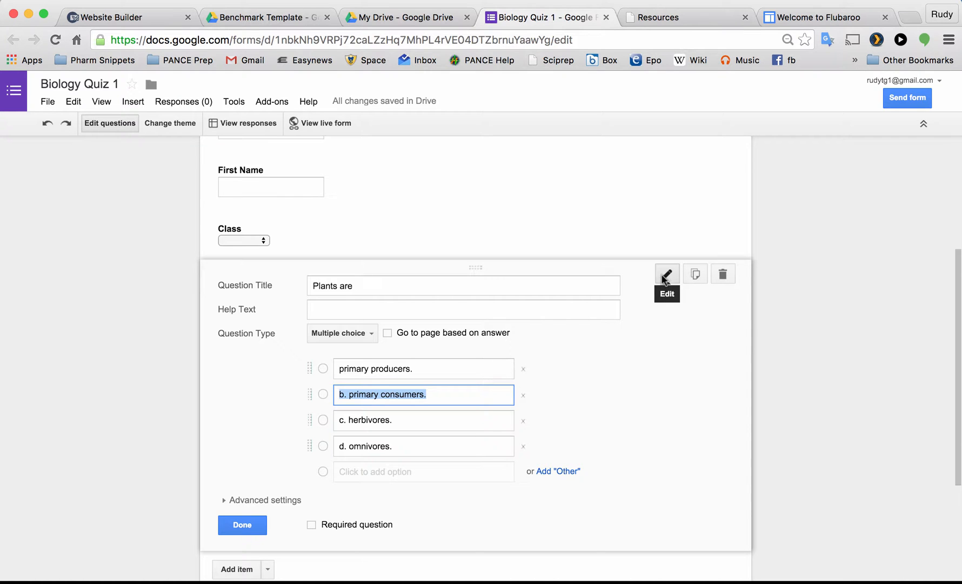
pyautogui.click(232, 523)
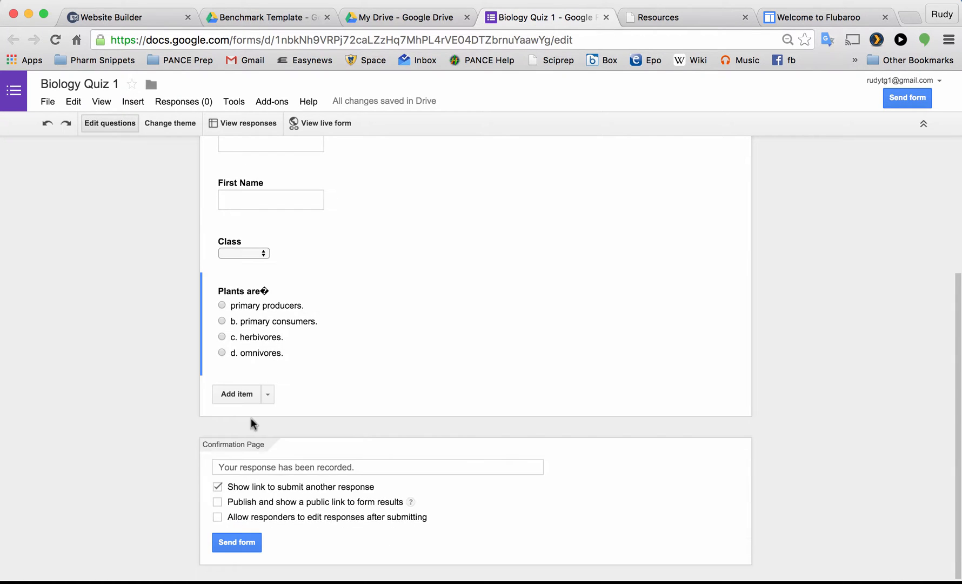
# Step: Reopen the "Plants are" question, remove the stray character at the end of its title and finish editing
pyautogui.click(362, 297)
pyautogui.click(386, 297)
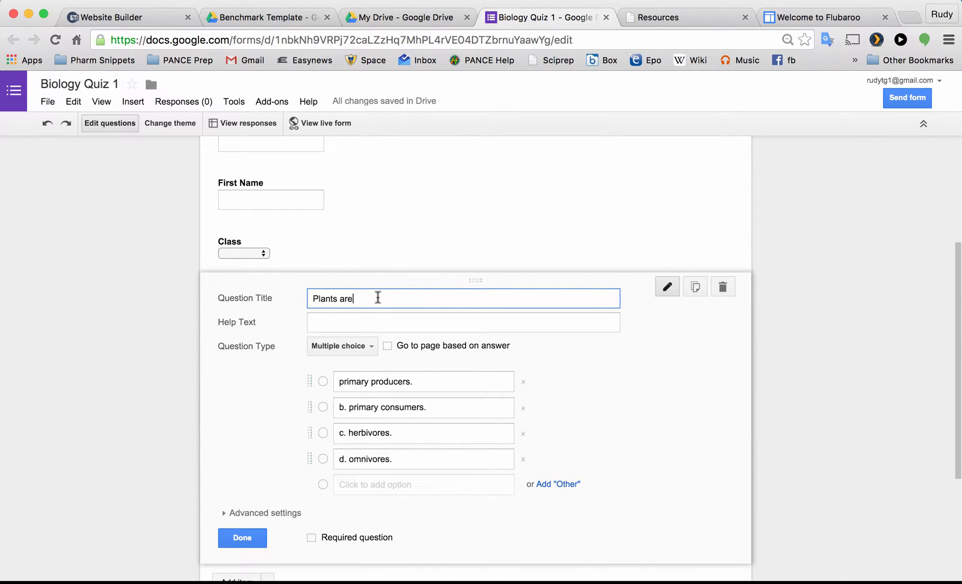
pyautogui.click(241, 538)
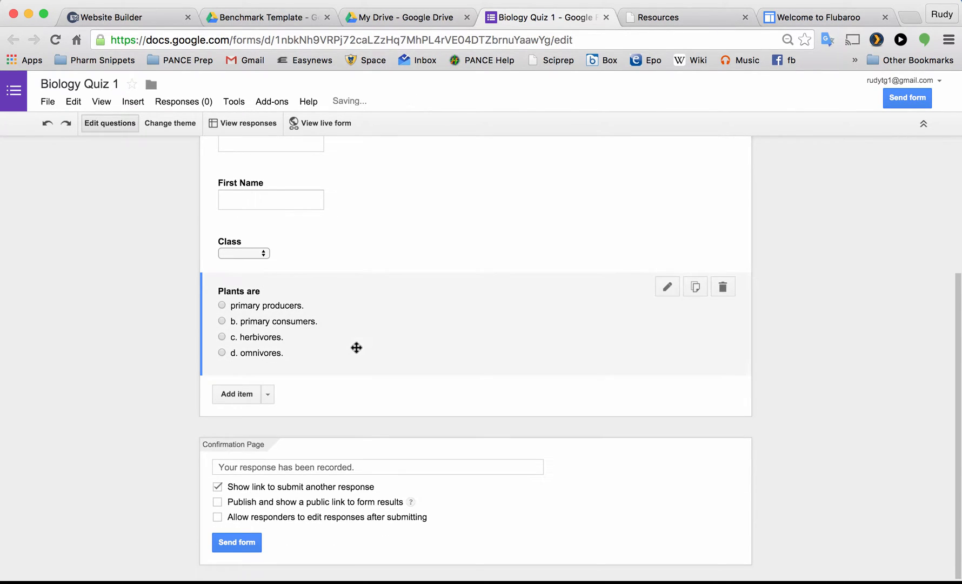
# Step: Prefix the title of the "Plants are" question with "Question 1." and finish editing it
pyautogui.click(309, 293)
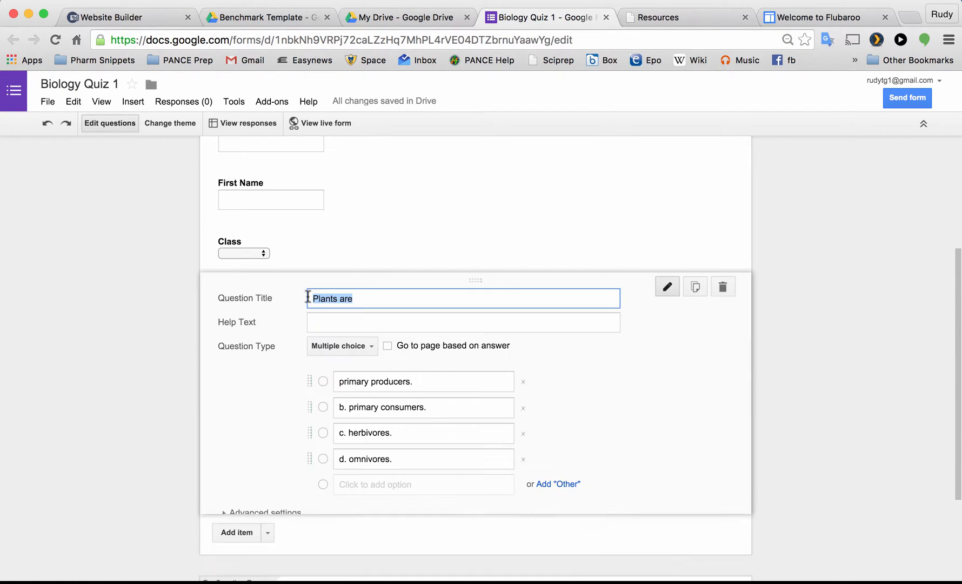
pyautogui.click(312, 299)
pyautogui.write('Questio')
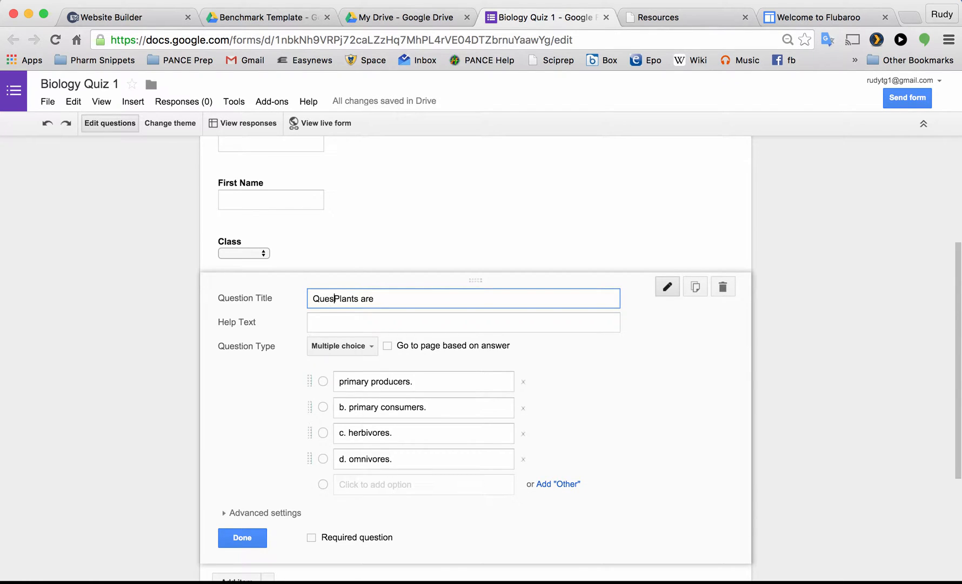
pyautogui.write('n 1')
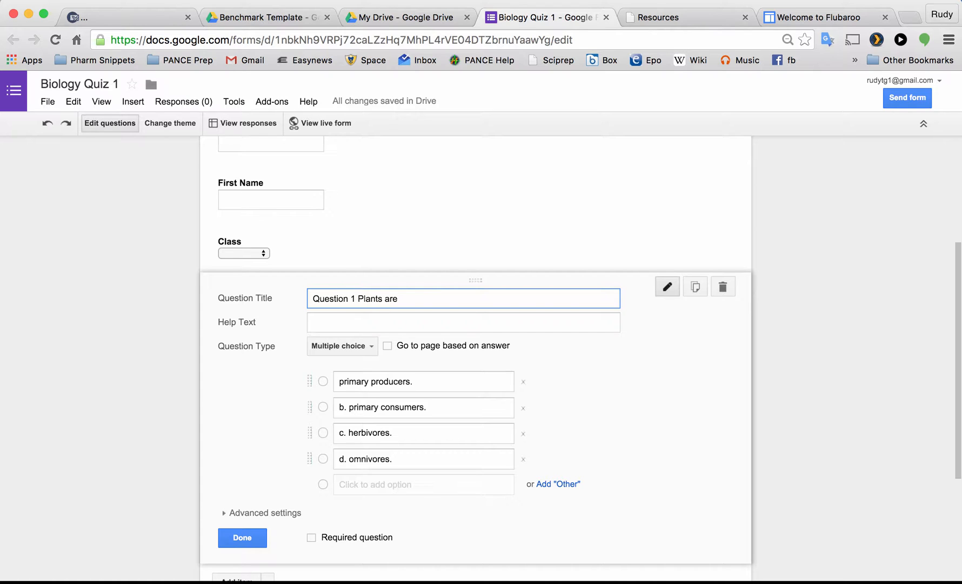
pyautogui.press('Left')
pyautogui.write('.')
pyautogui.click(255, 535)
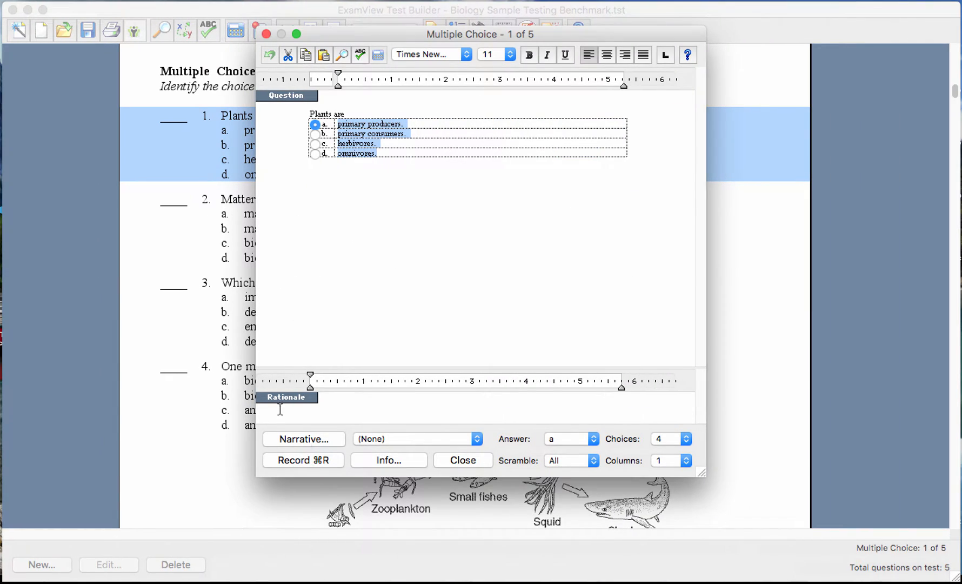
# Step: In ExamView, close question 1, open question 2 and copy its stem "Matter can recycle through the biosphere because"
pyautogui.click(460, 459)
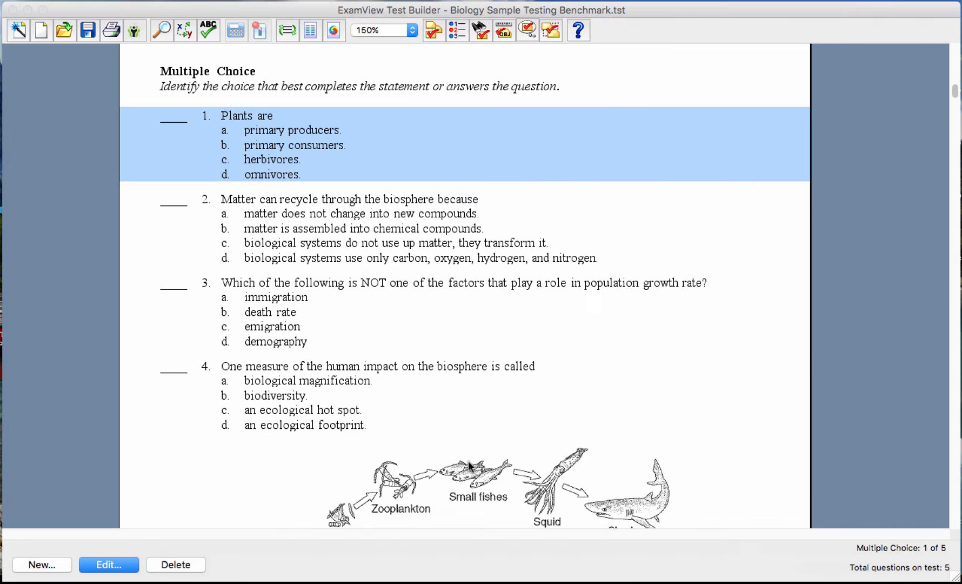
pyautogui.click(306, 249)
pyautogui.doubleClick(305, 249)
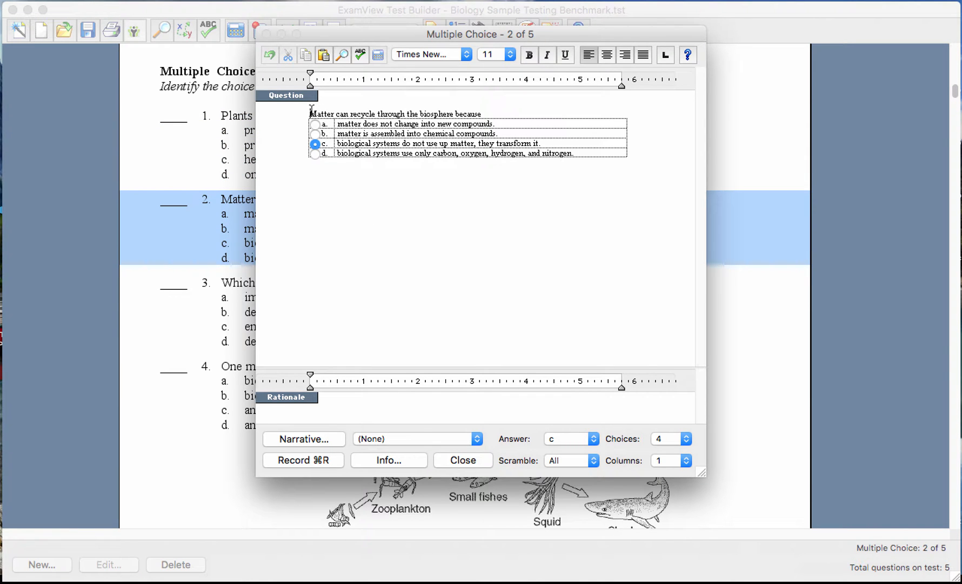
pyautogui.moveTo(337, 111); pyautogui.dragTo(487, 114)
pyautogui.press('super+c')
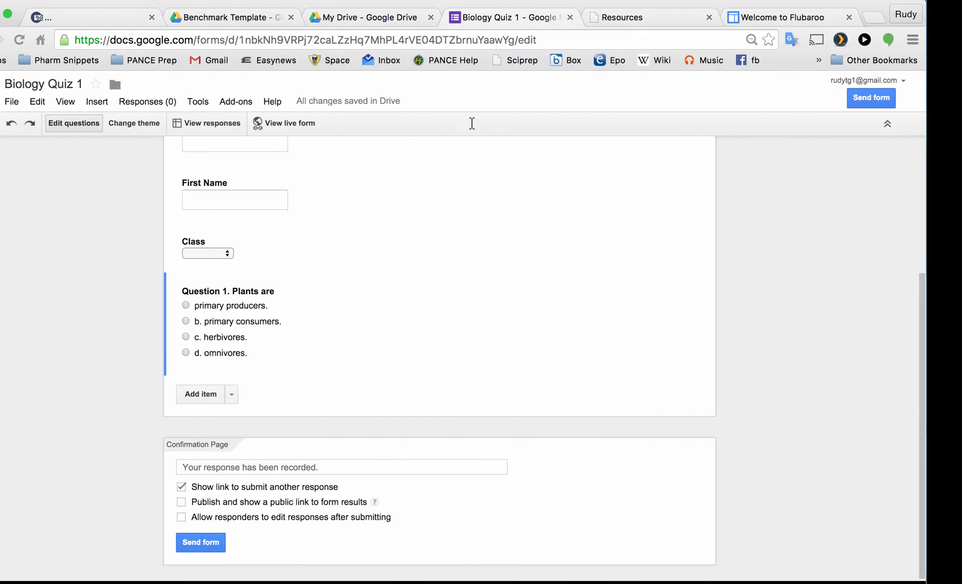
# Step: Add a new form question titled "Question 2." followed by the copied stem "Matter can recycle through the biosphere because"
pyautogui.click(203, 393)
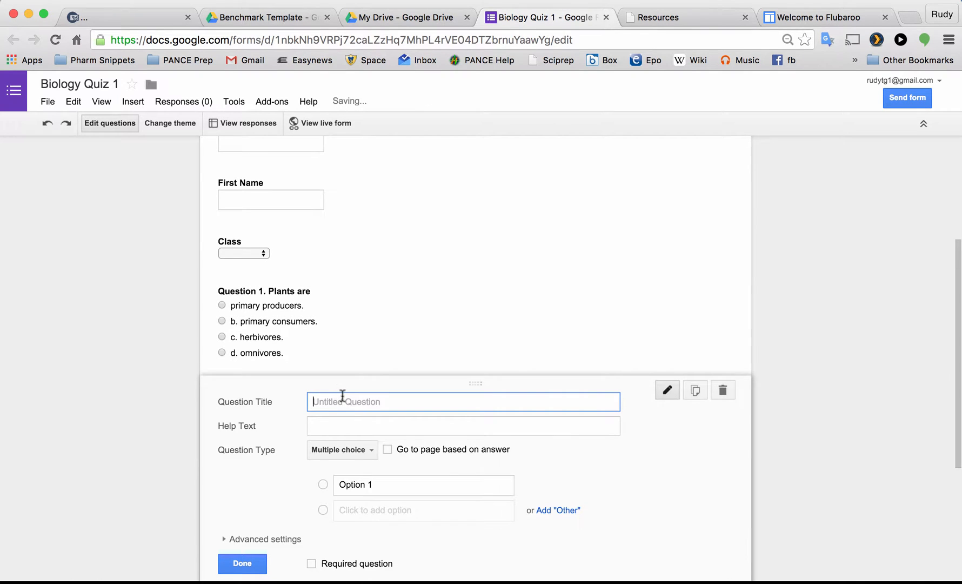
pyautogui.write('Question 2')
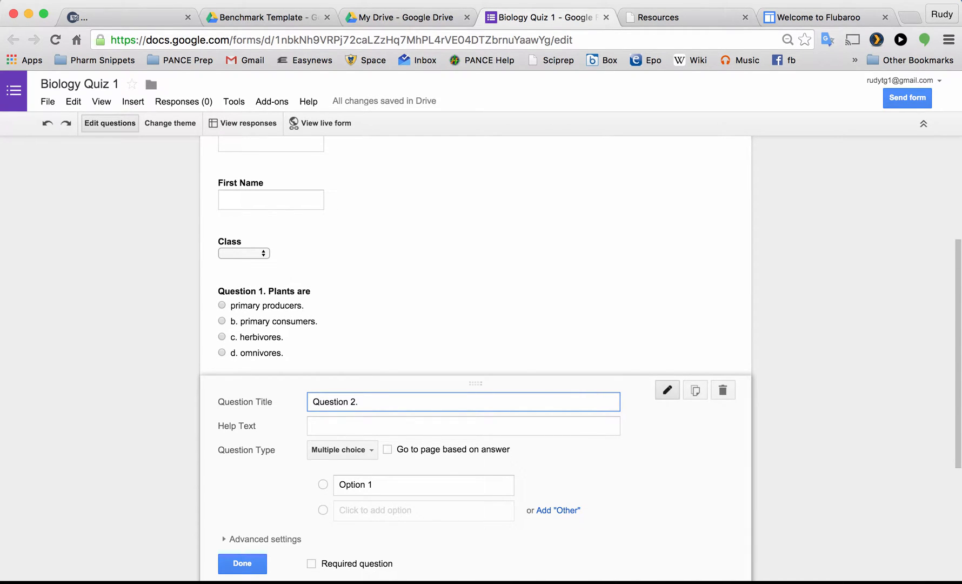
pyautogui.write('.')
pyautogui.press('super+v')
# Step: Copy the four answer choices of ExamView question 2 and paste them as the options of the form's Question 2
pyautogui.press('super+Tab')
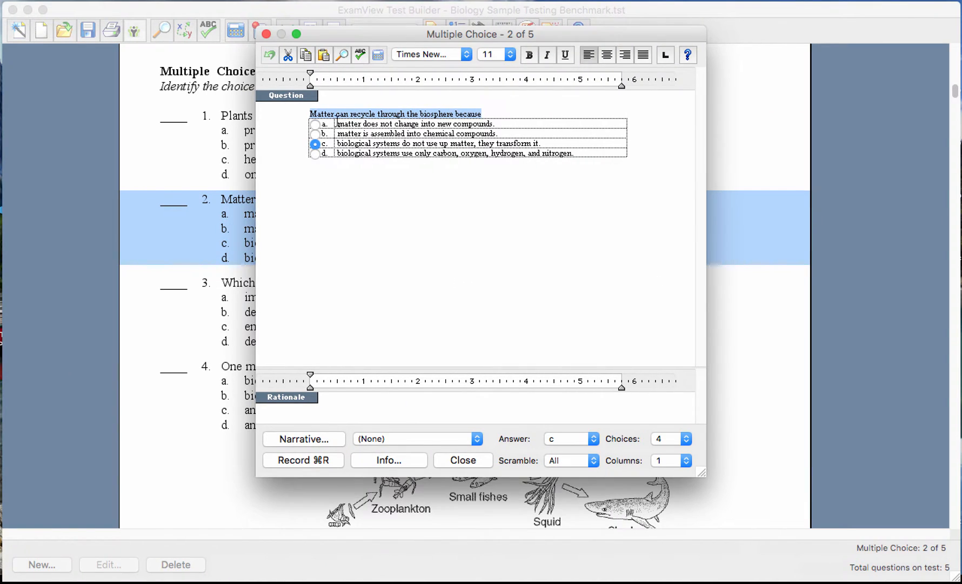
pyautogui.moveTo(337, 122); pyautogui.dragTo(571, 153)
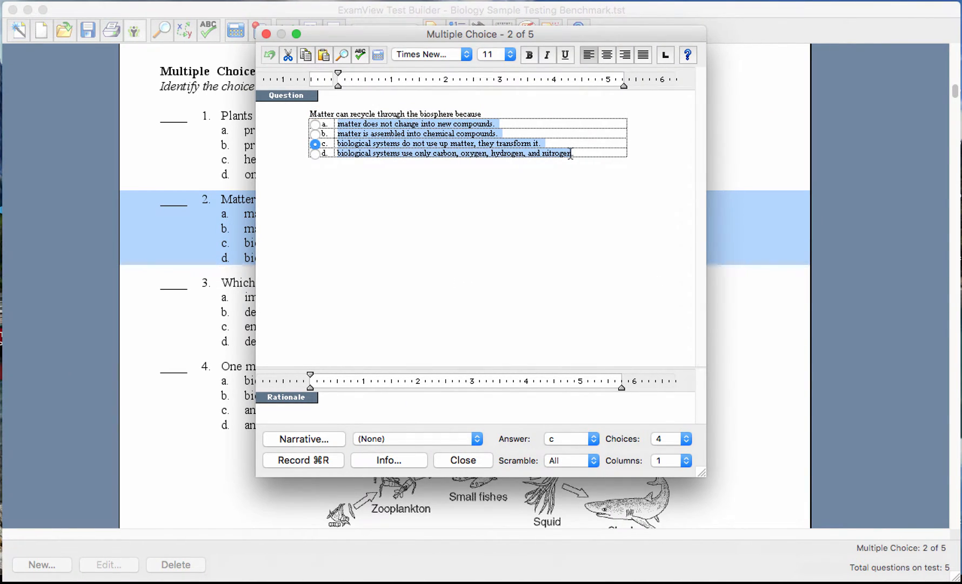
pyautogui.press('super+Tab')
pyautogui.click(348, 482)
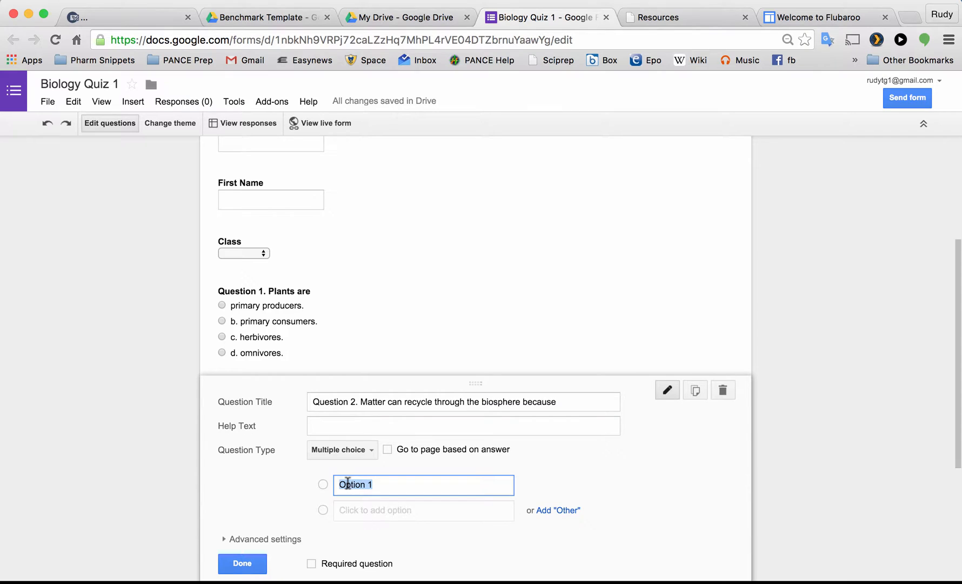
pyautogui.press('super+v')
# Step: Prefix the first option of Question 2, "matter does not change into new compounds.", with "a."
pyautogui.scroll(-3, 381, 460)
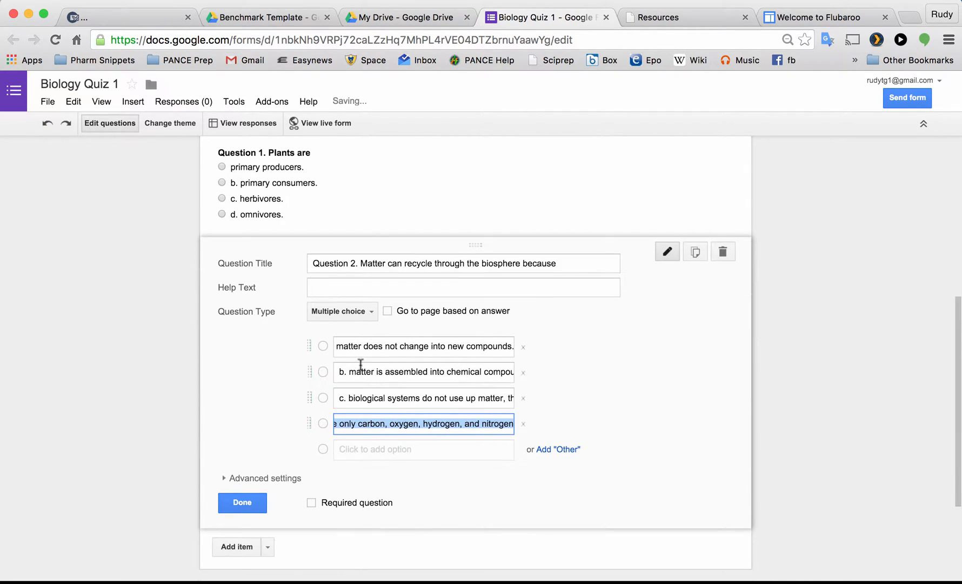
pyautogui.click(339, 345)
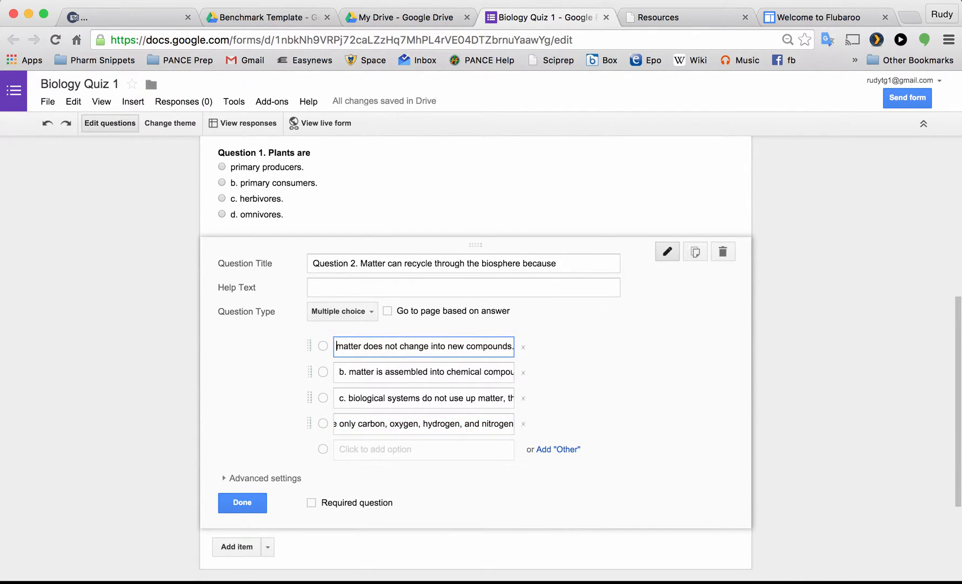
pyautogui.write('a.')
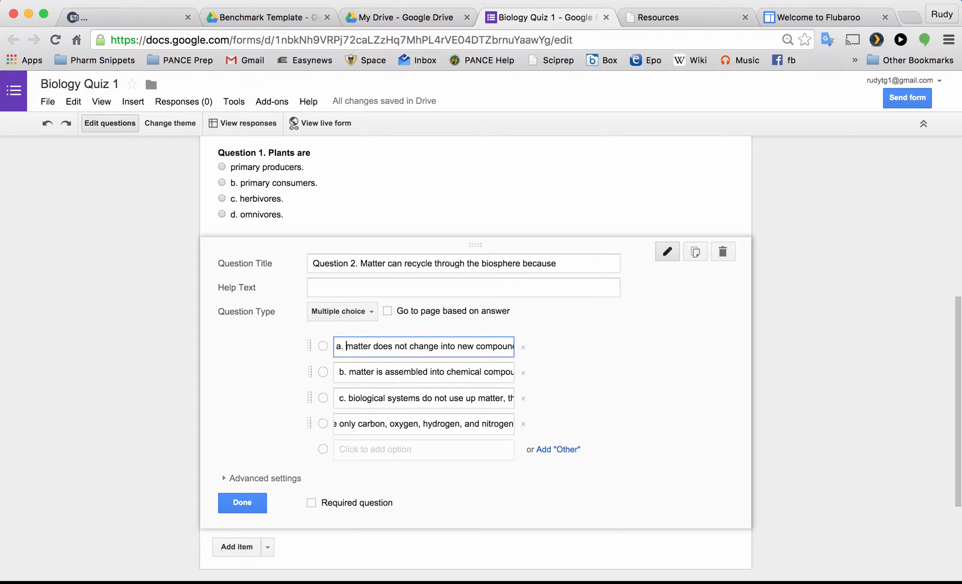
# Step: Delete options b, c and d of Question 2 and clear the text of its first option
pyautogui.tripleClick(340, 374)
pyautogui.press('BackSpace')
pyautogui.press('BackSpace')
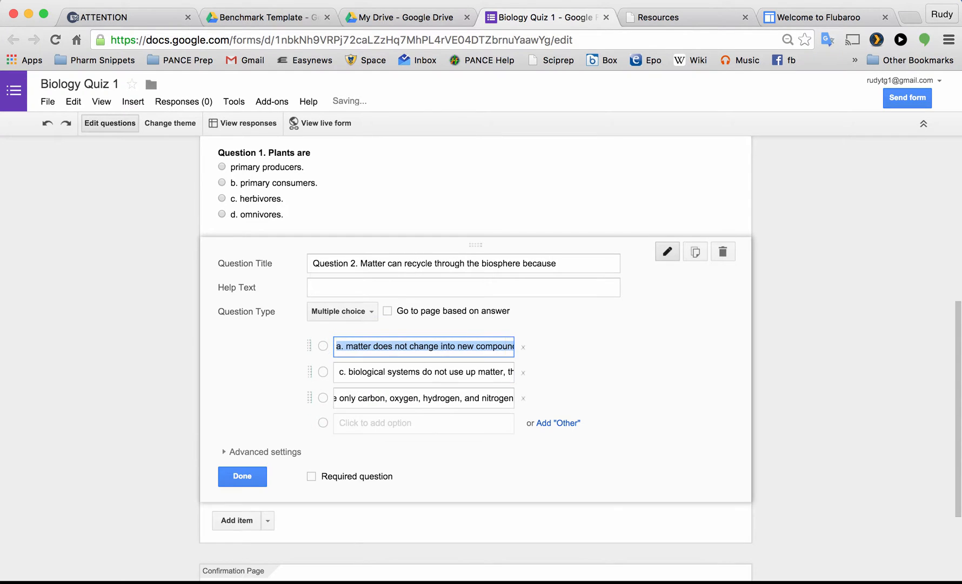
pyautogui.click(523, 401)
pyautogui.click(522, 398)
pyautogui.click(523, 373)
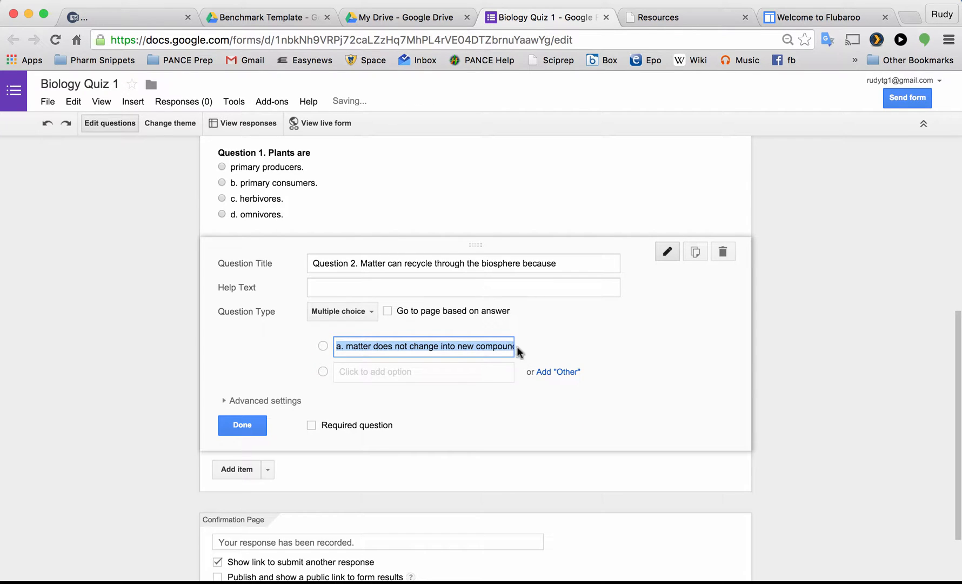
pyautogui.click(401, 348)
pyautogui.press('BackSpace')
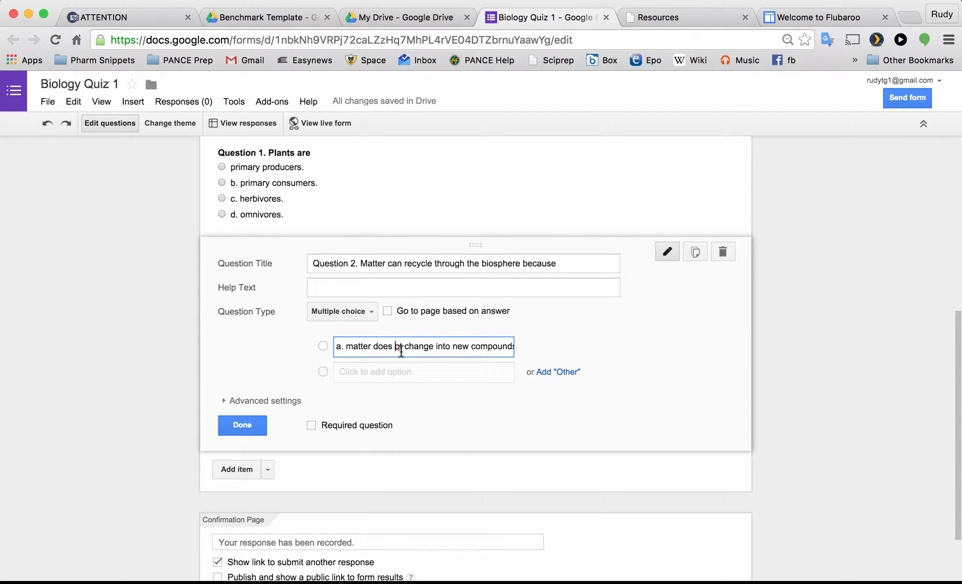
pyautogui.hotkey('ctrl', 'a')
pyautogui.press('BackSpace')
# Step: Copy the four answer choices of ExamView question 2 again, paste them as the options of the form's Question 2, and finish editing it
pyautogui.hotkey('ctrl', 'Right')
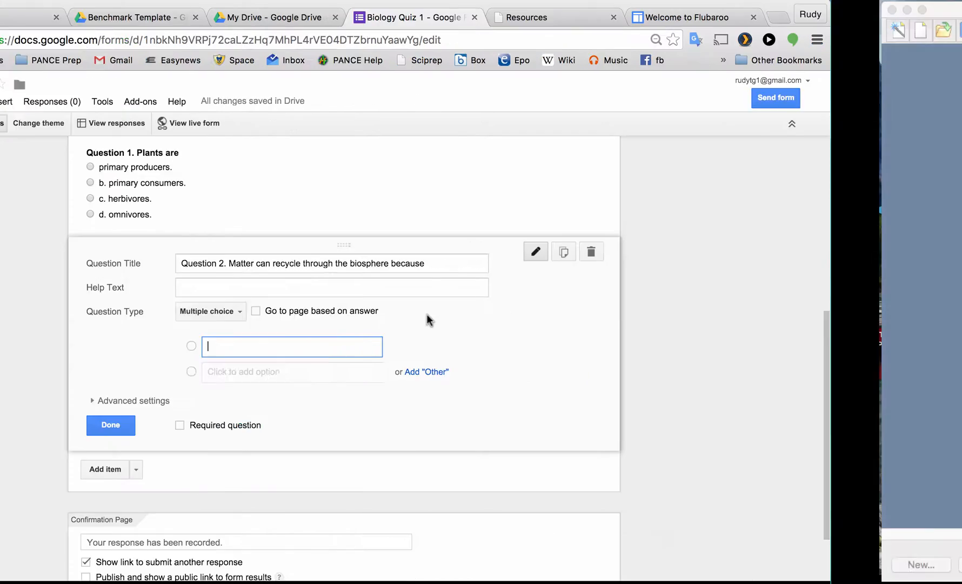
pyautogui.click(335, 124)
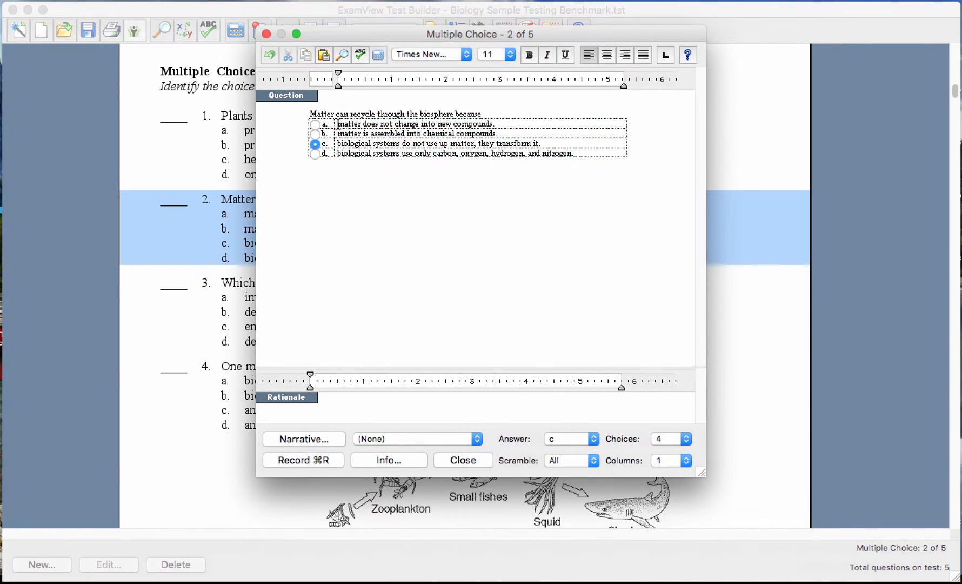
pyautogui.moveTo(335, 123); pyautogui.dragTo(582, 153)
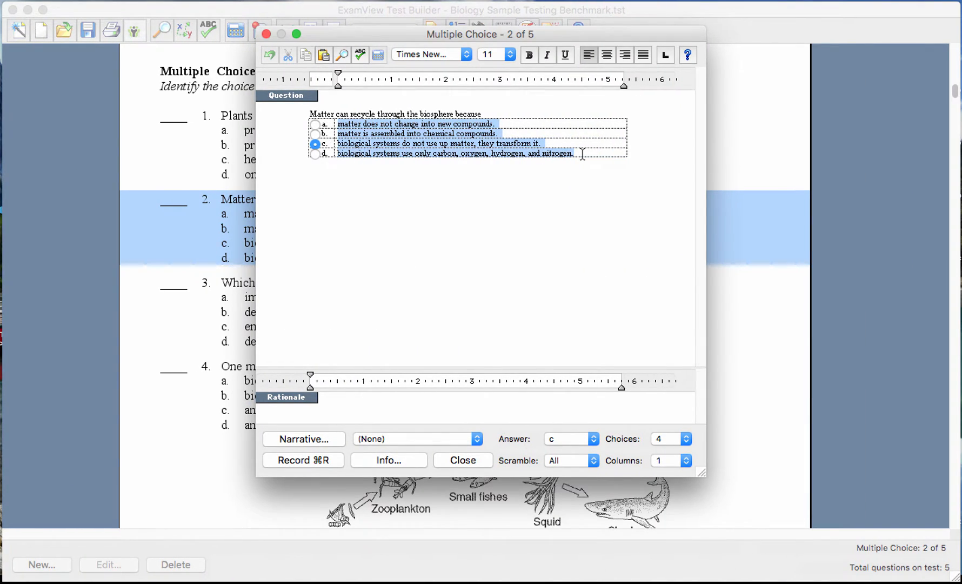
pyautogui.press('super+c')
pyautogui.hotkey('ctrl', 'Left')
pyautogui.click(342, 345)
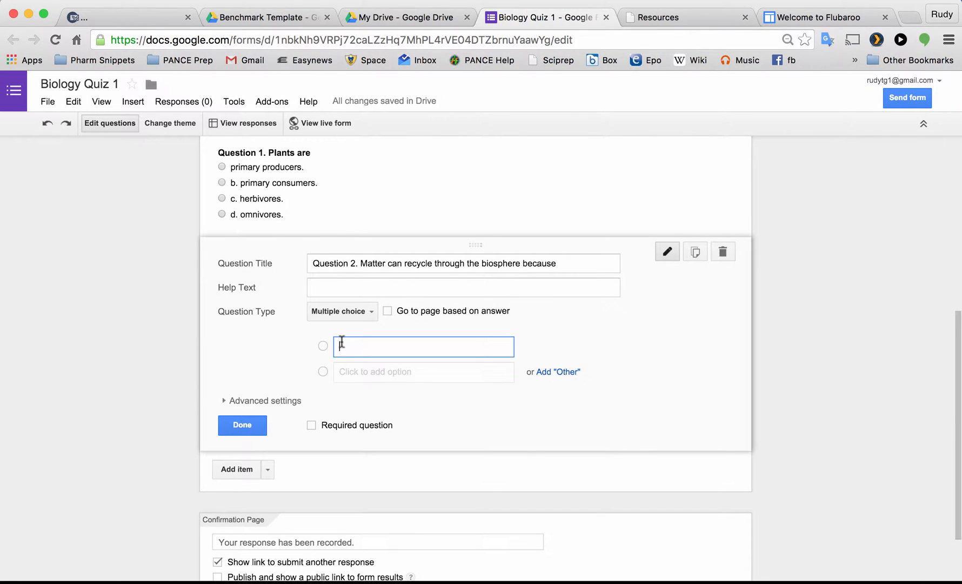
pyautogui.press('super+v')
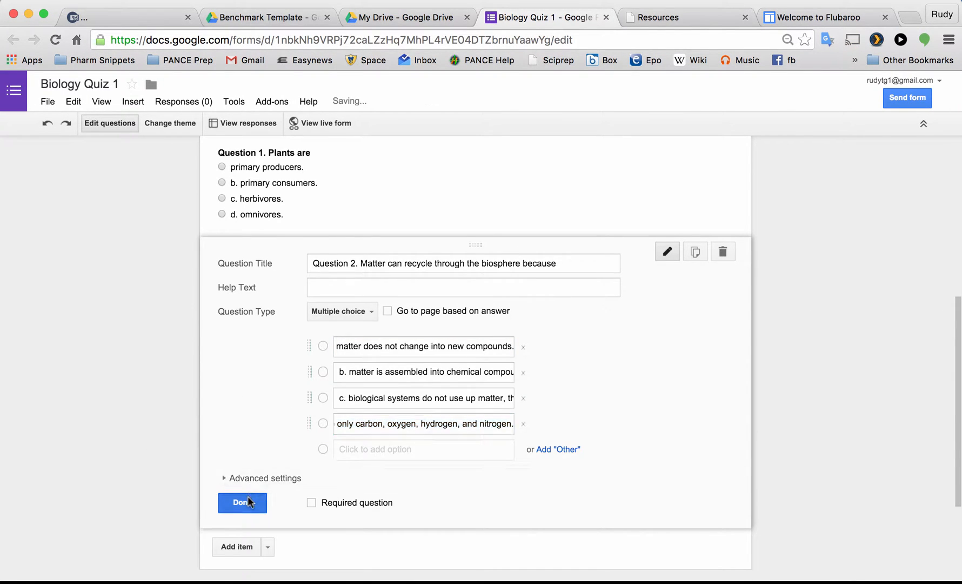
pyautogui.click(247, 495)
# Step: Remove the stray character after "nitrogen." in option d of Question 2 and finish editing the question
pyautogui.click(446, 311)
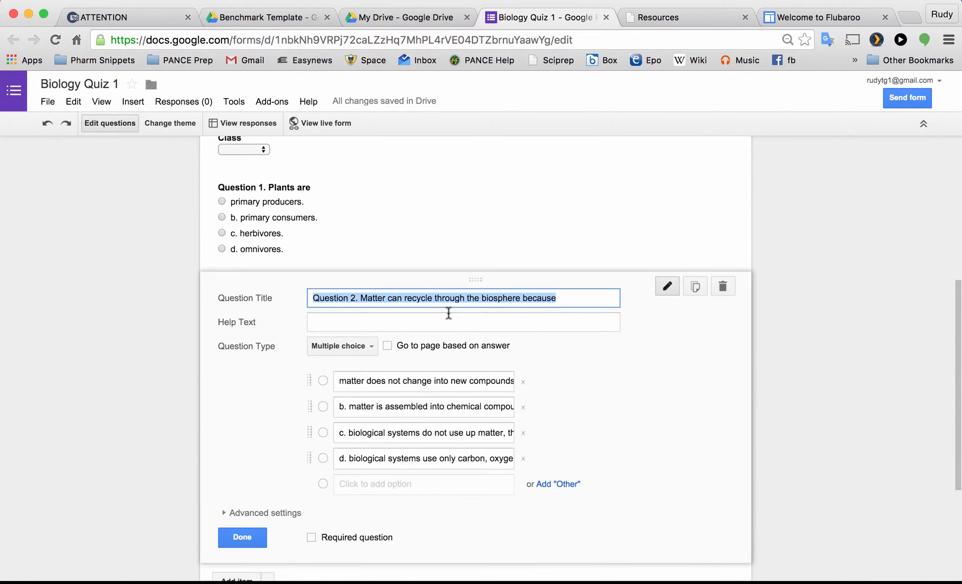
pyautogui.click(574, 293)
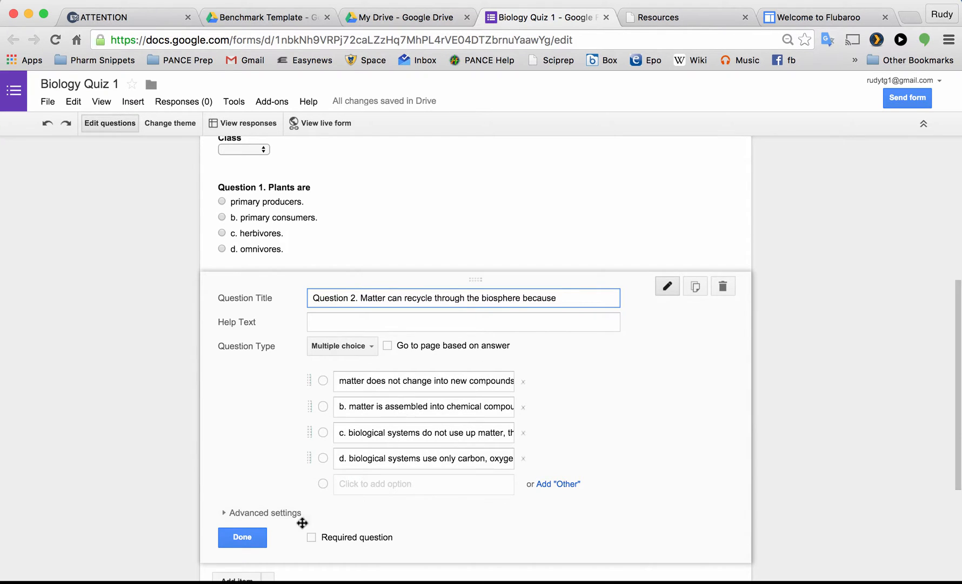
pyautogui.click(258, 536)
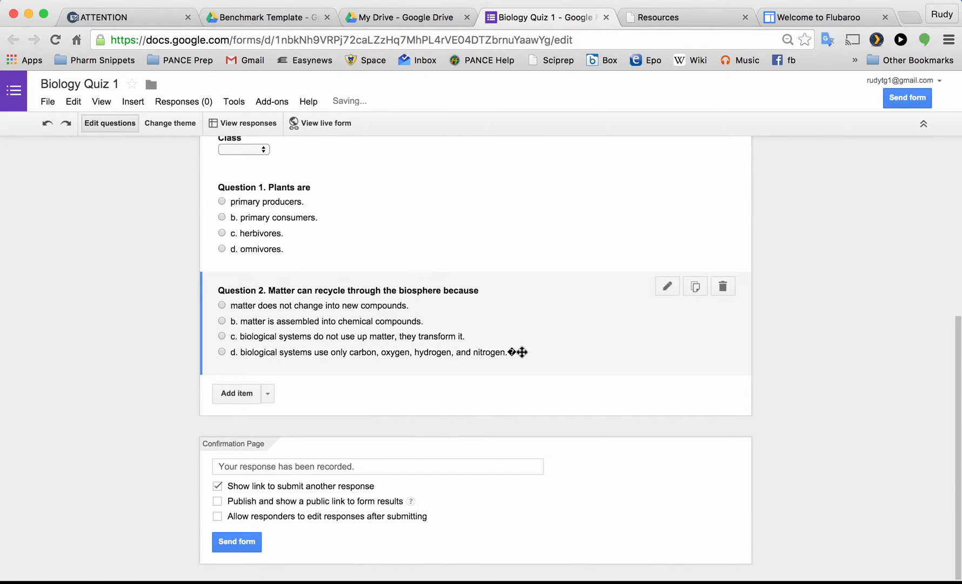
pyautogui.click(520, 352)
pyautogui.click(486, 458)
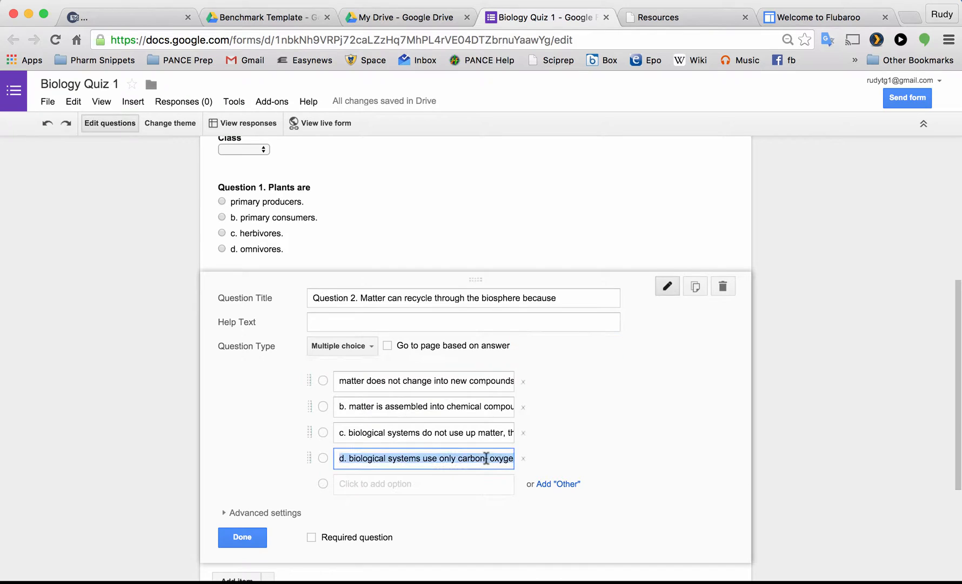
pyautogui.press('Right')
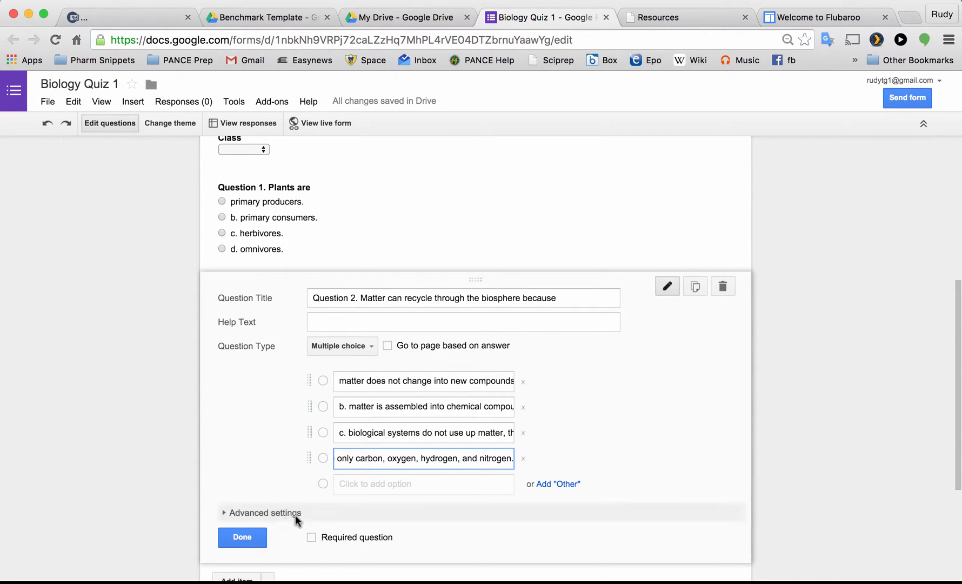
pyautogui.click(242, 536)
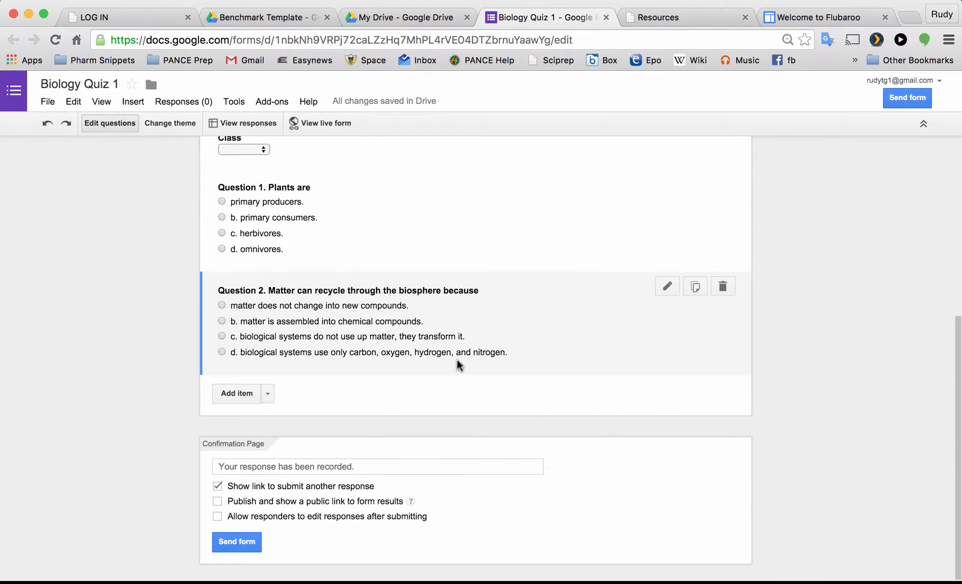
# Step: Prefix the first option of Question 2, "matter does not change into new compounds.", with "a. " and finish editing the question
pyautogui.click(399, 325)
pyautogui.click(337, 384)
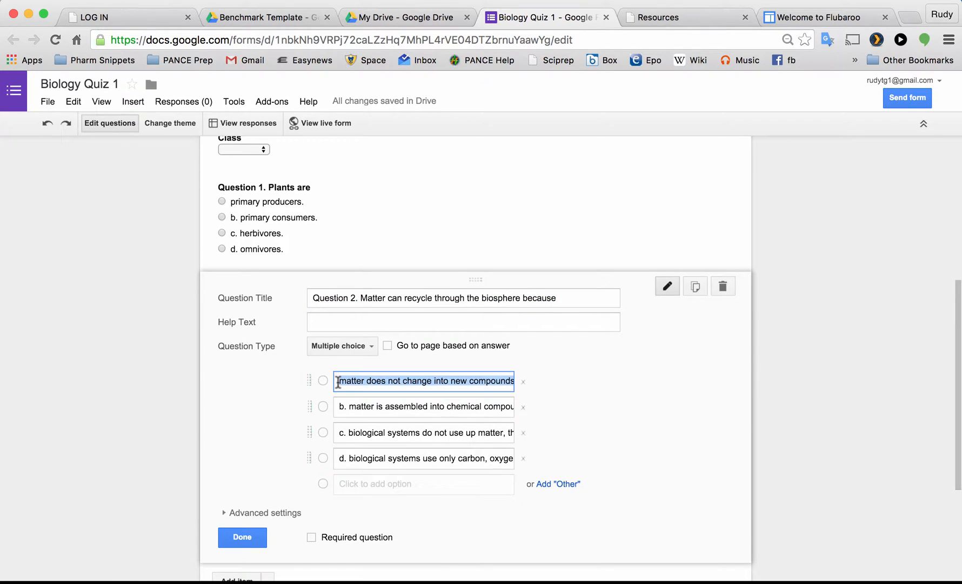
pyautogui.click(338, 383)
pyautogui.write('q.')
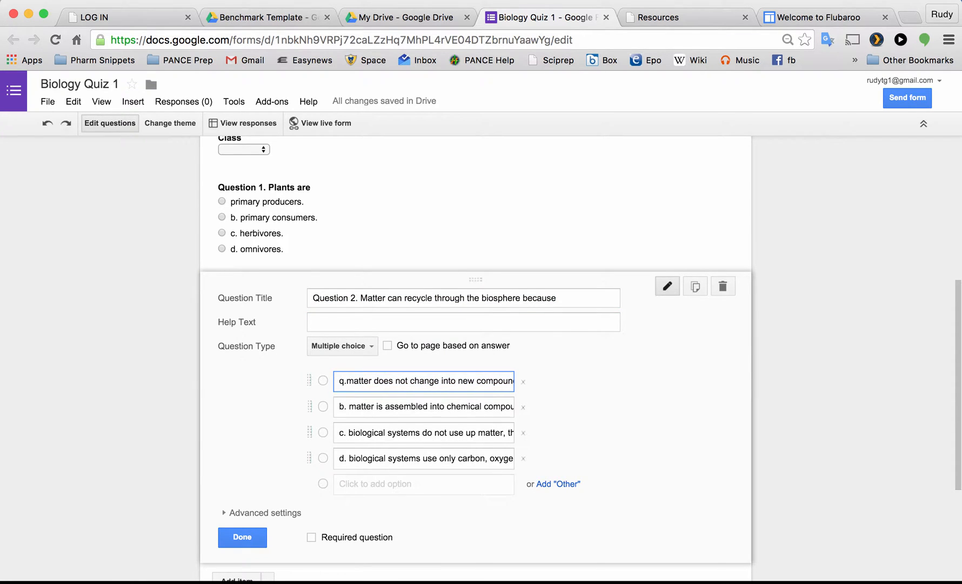
pyautogui.press('BackSpace')
pyautogui.press('BackSpace')
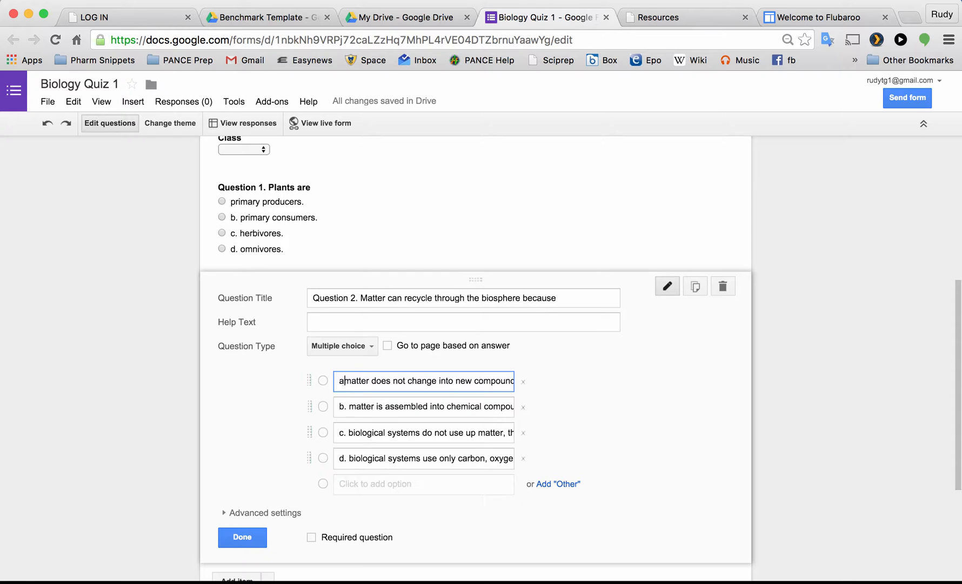
pyautogui.write('a.')
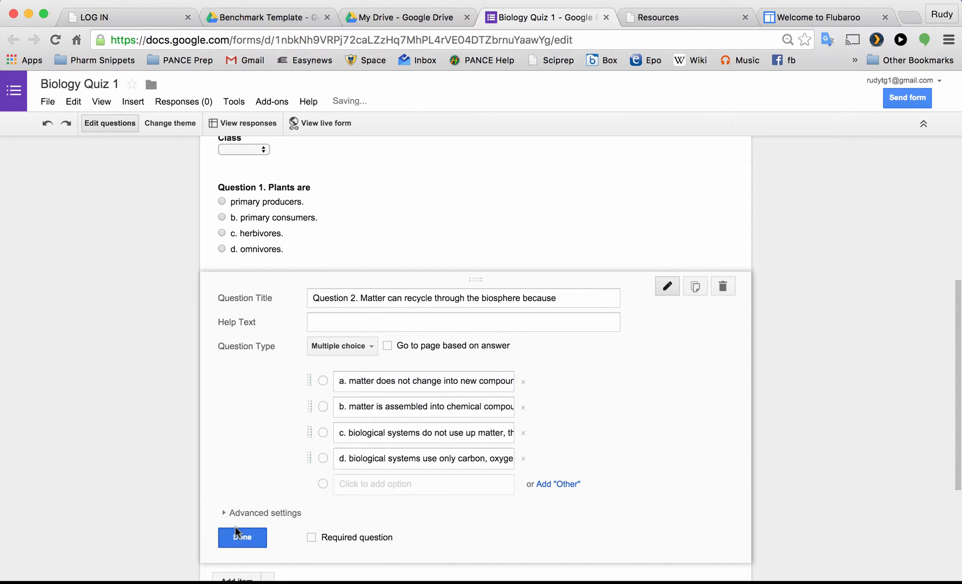
pyautogui.click(242, 537)
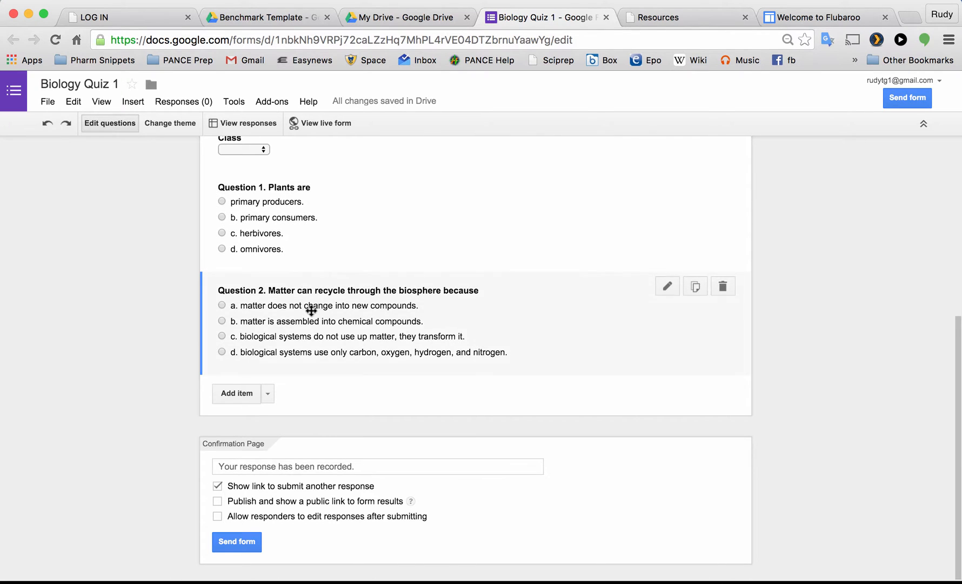
# Step: Set the form to allow only one response per person
pyautogui.scroll(3, 370, 205)
pyautogui.scroll(2, 369, 205)
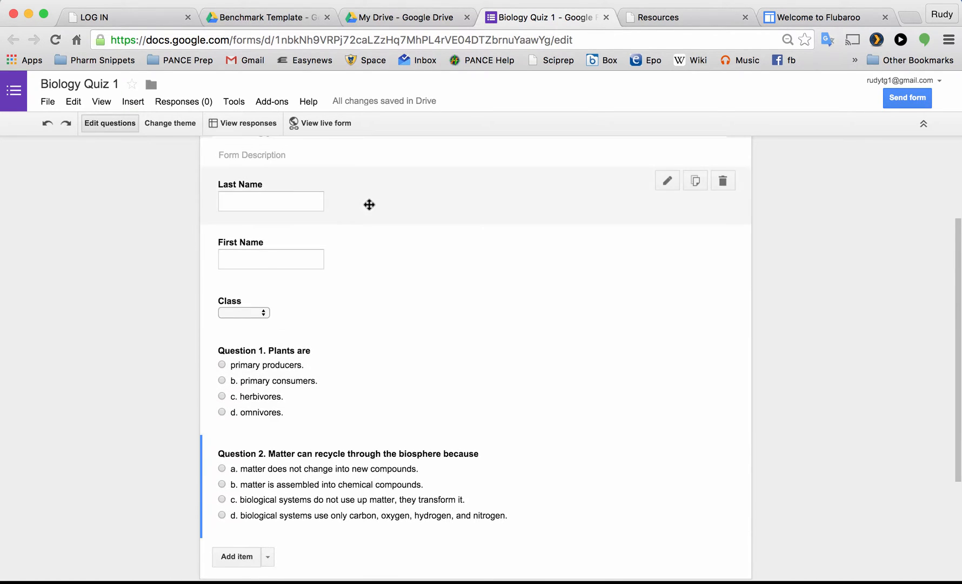
pyautogui.scroll(5, 348, 366)
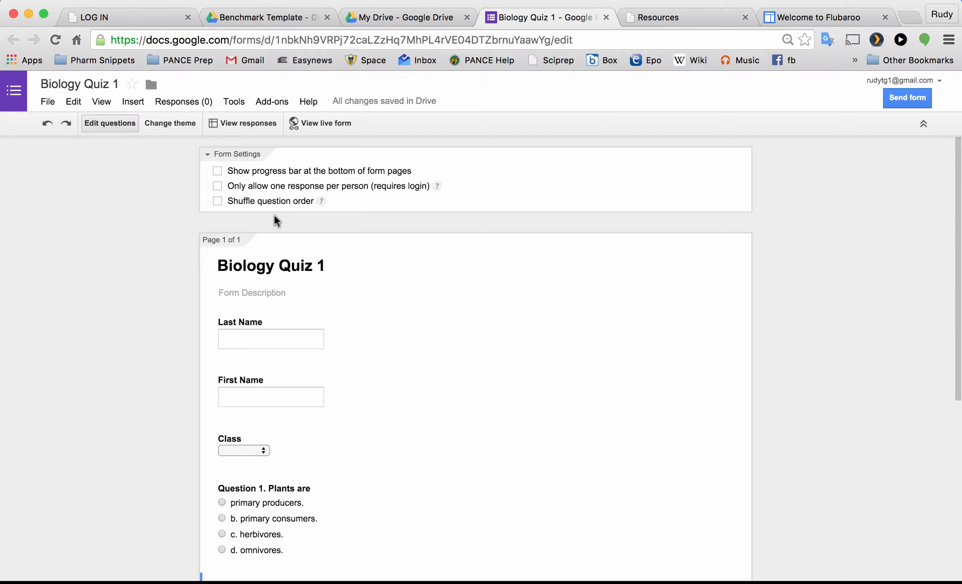
pyautogui.click(217, 186)
# Step: Turn off the link to submit another response in the form's confirmation page settings
pyautogui.scroll(-5, 251, 280)
pyautogui.scroll(2, 251, 281)
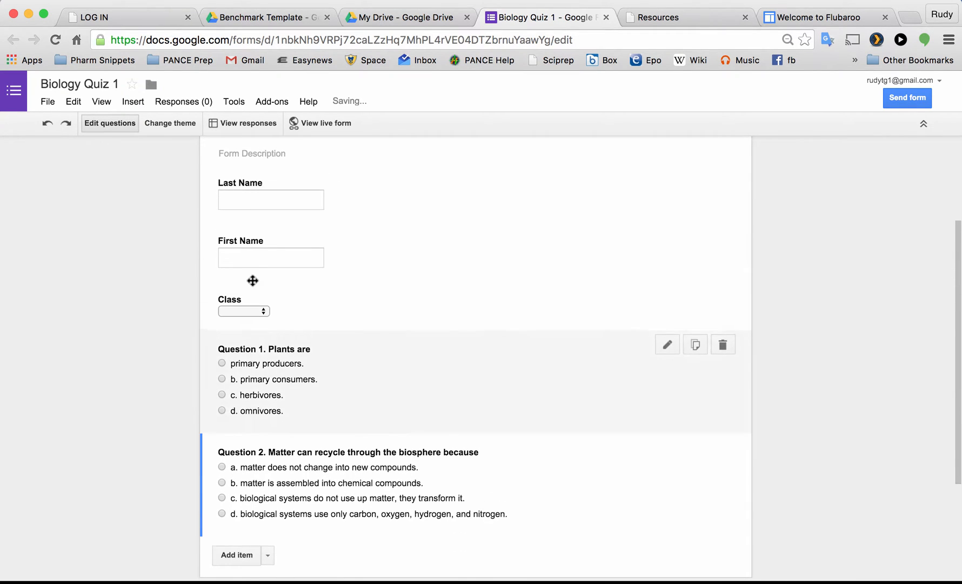
pyautogui.scroll(2, 251, 281)
pyautogui.scroll(-5, 251, 281)
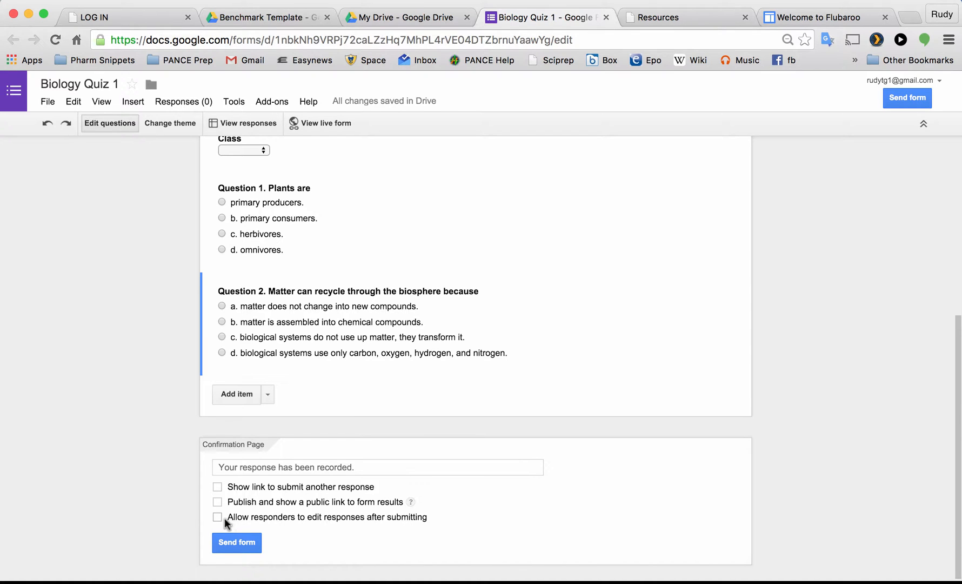
# Step: Open the form's sending options, look at the email sending fields, and close them without sending
pyautogui.scroll(3, 389, 362)
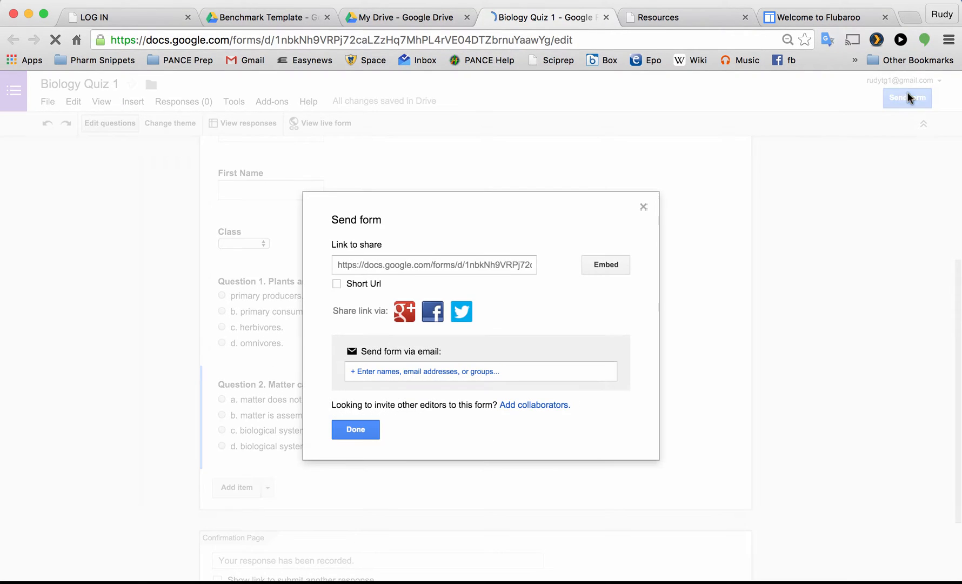
pyautogui.click(907, 97)
pyautogui.click(426, 372)
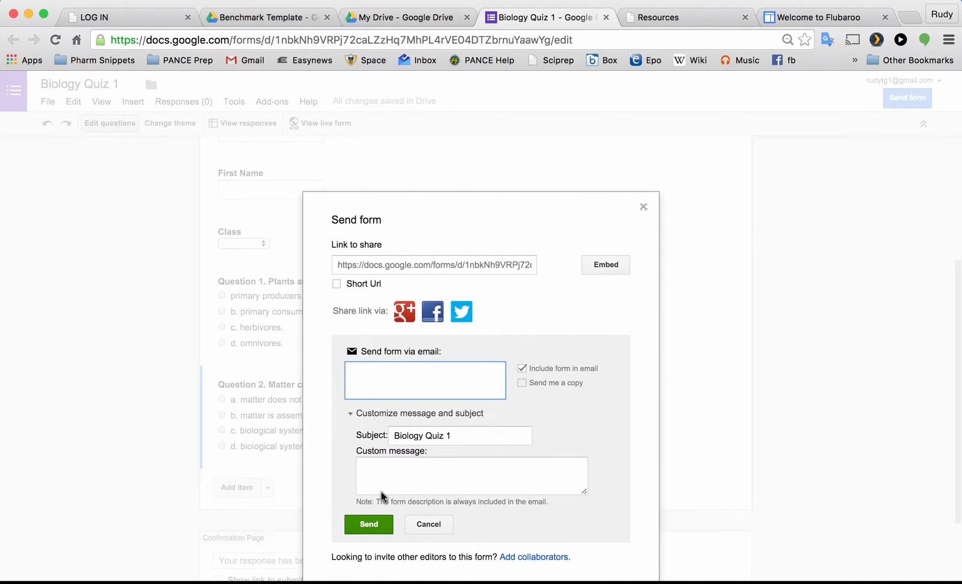
pyautogui.click(423, 524)
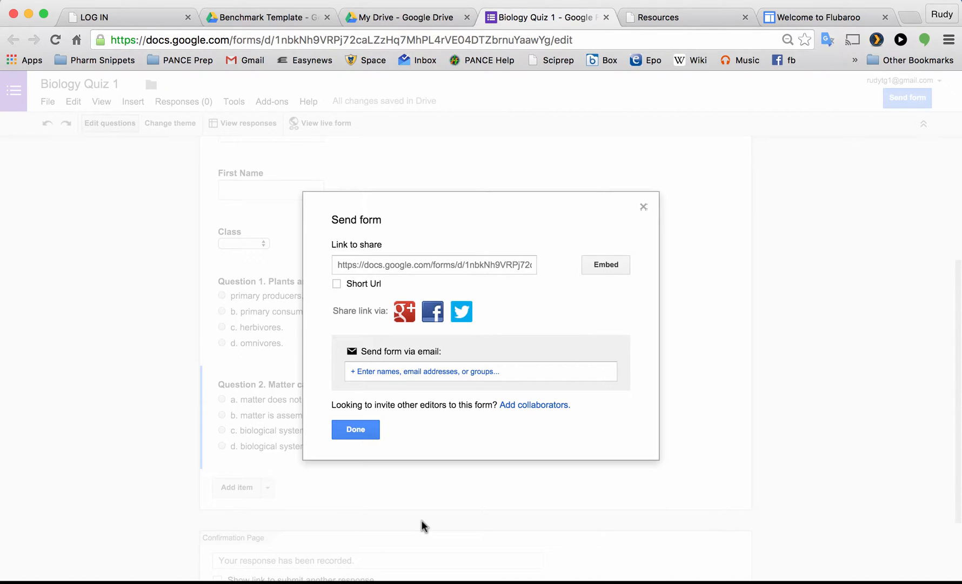
pyautogui.click(357, 429)
# Step: Open the live form and fill in a sample student's last name and first name
pyautogui.scroll(3, 353, 285)
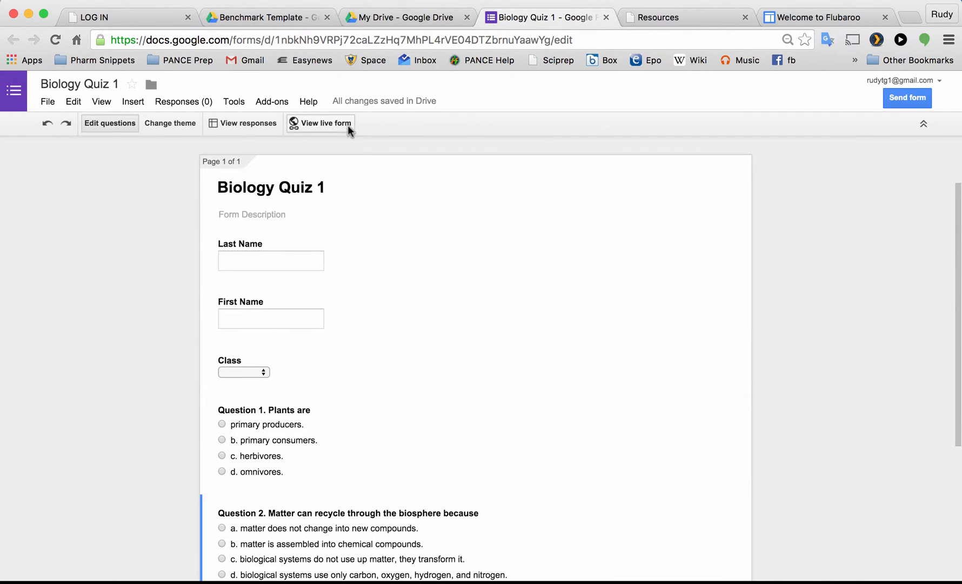
pyautogui.click(341, 123)
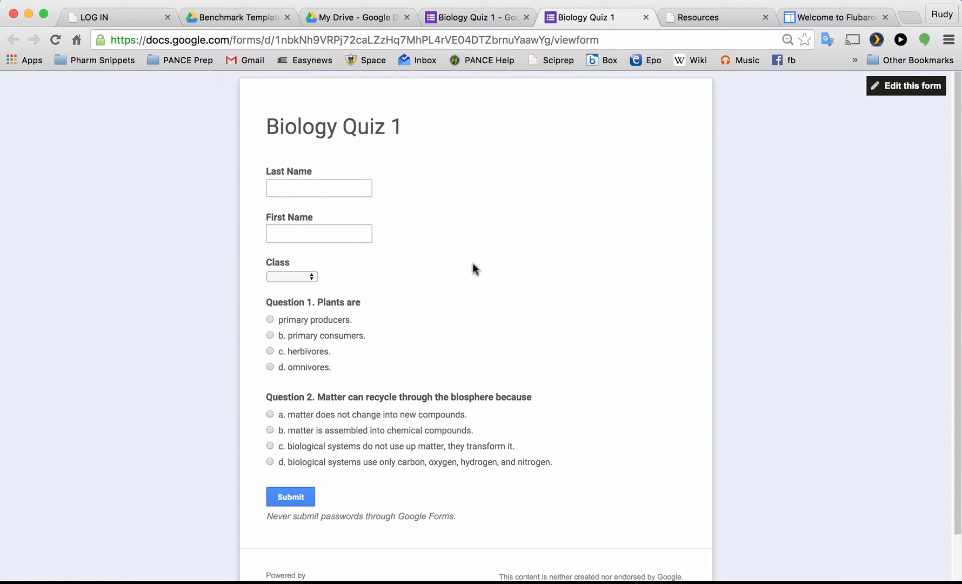
pyautogui.click(357, 185)
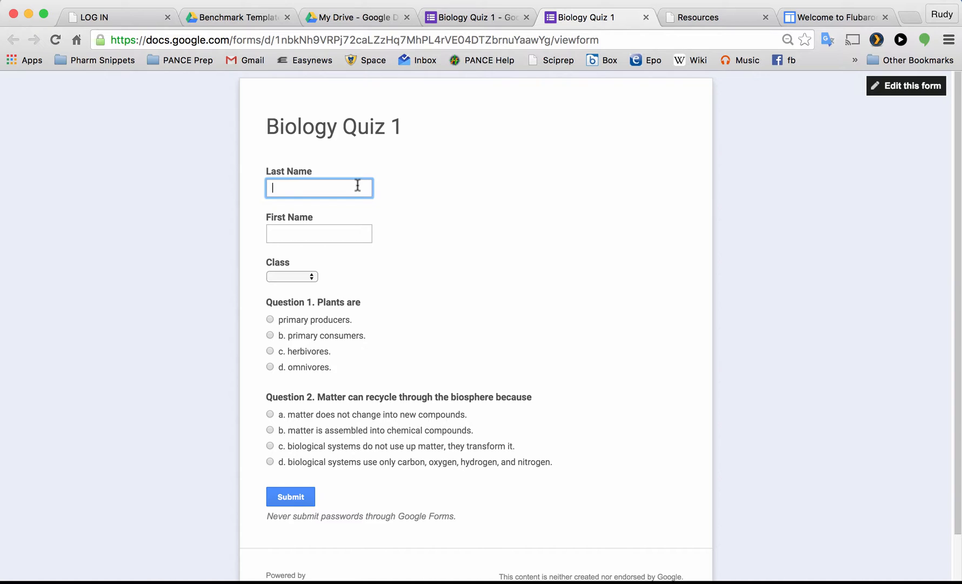
pyautogui.write('LAcoss')
pyautogui.press('BackSpace')
pyautogui.press('BackSpace')
pyautogui.press('BackSpace')
pyautogui.press('BackSpace')
pyautogui.write('mith')
pyautogui.click(347, 231)
pyautogui.write('John')
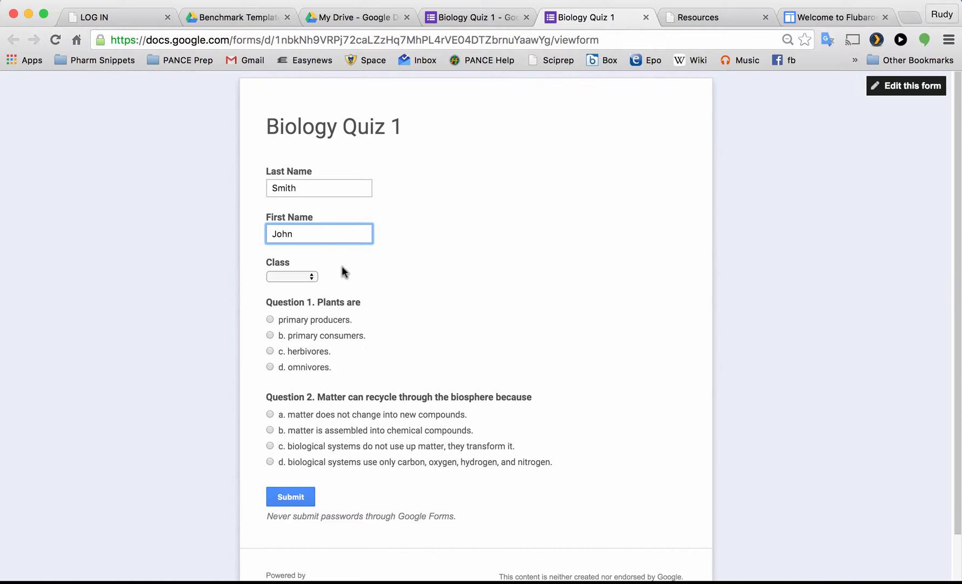
# Step: Choose Period 1 as the class, answer Question 1 with "primary producers." and Question 2 with option c, and submit the response
pyautogui.click(310, 275)
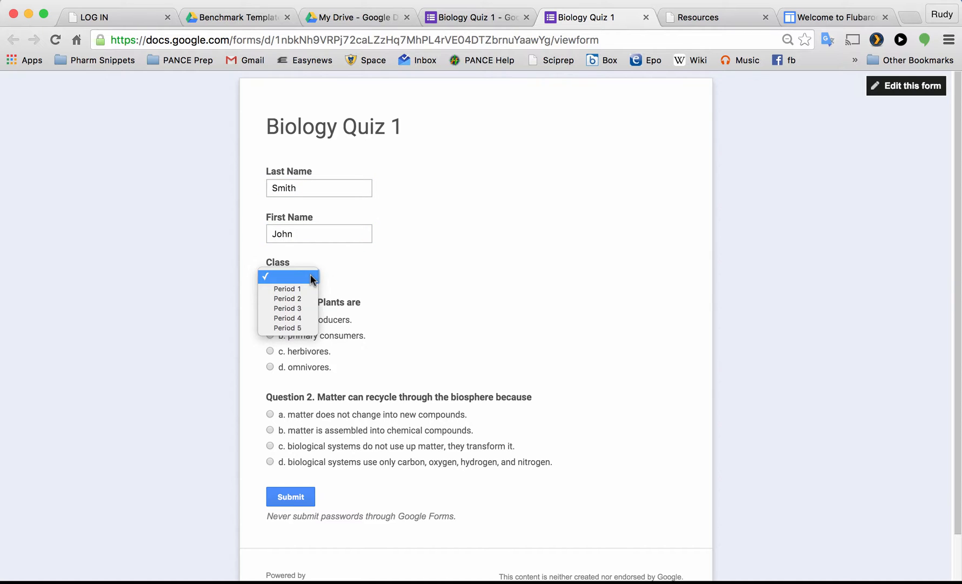
pyautogui.click(299, 288)
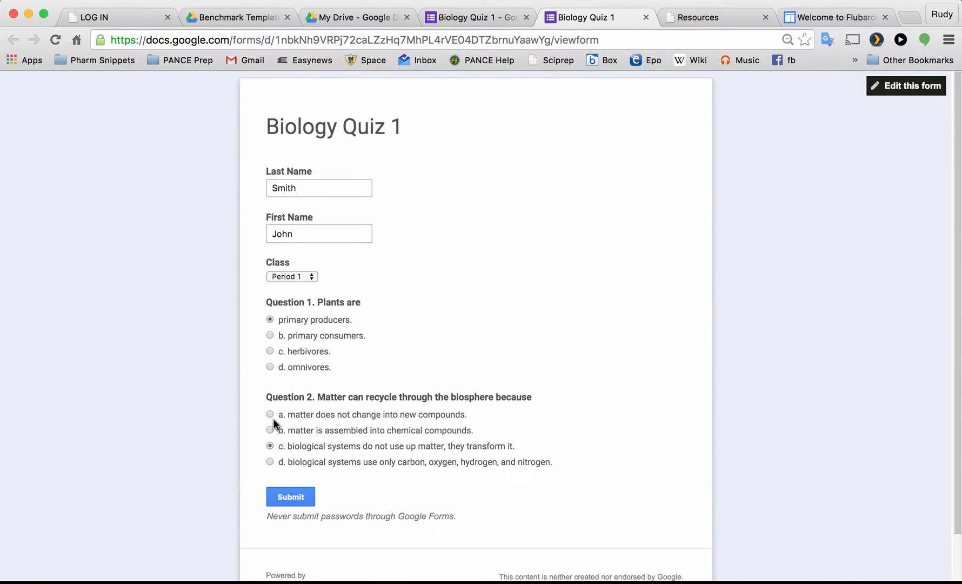
pyautogui.click(285, 495)
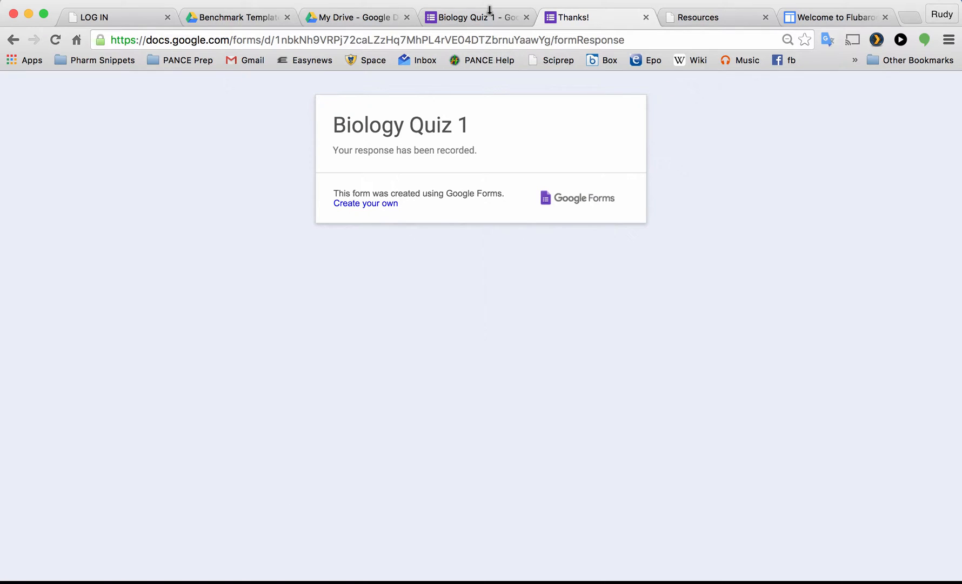
# Step: Close the submitted response's page and switch to the Resources page
pyautogui.click(645, 16)
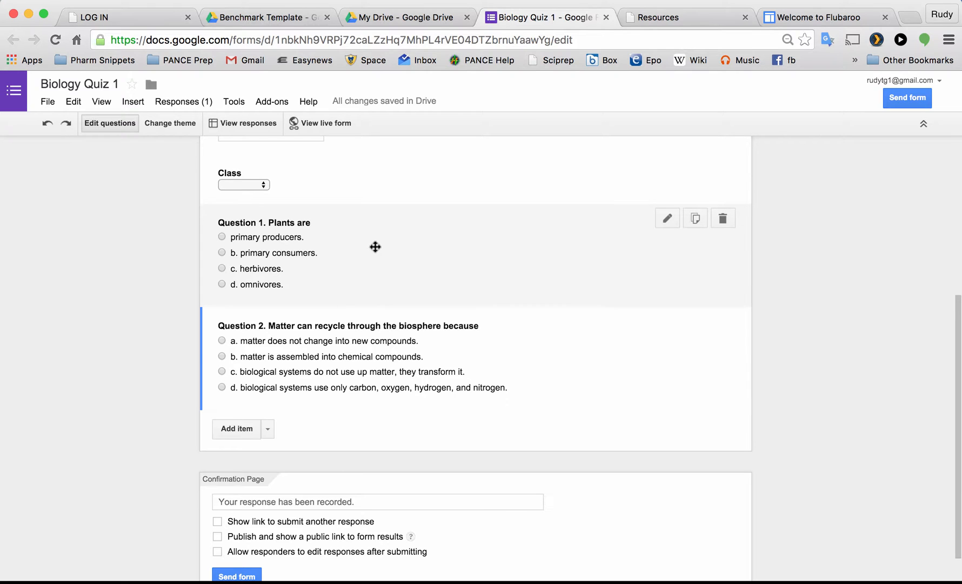
pyautogui.click(646, 20)
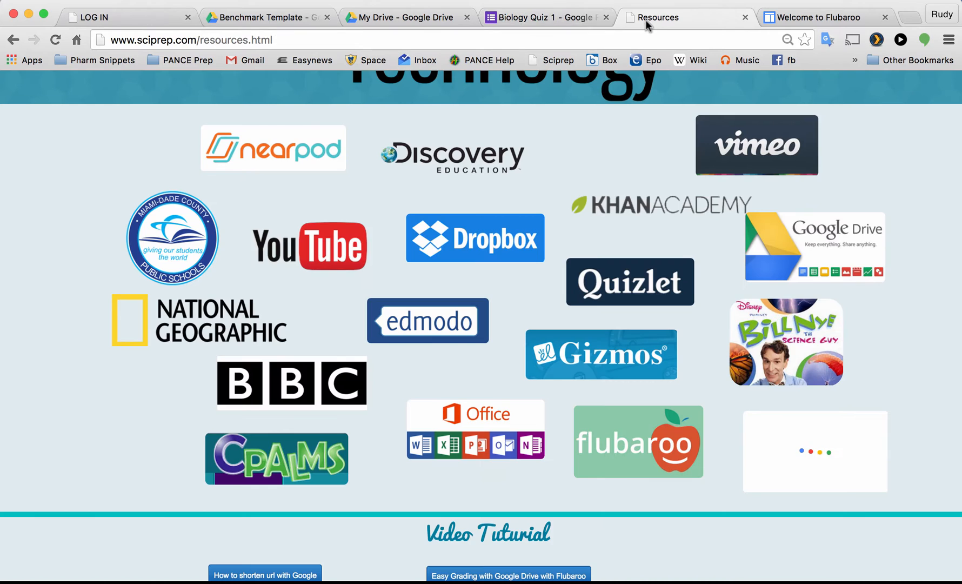
# Step: Return to the Biology Quiz 1 form editor and open the live form for another test response
pyautogui.click(578, 19)
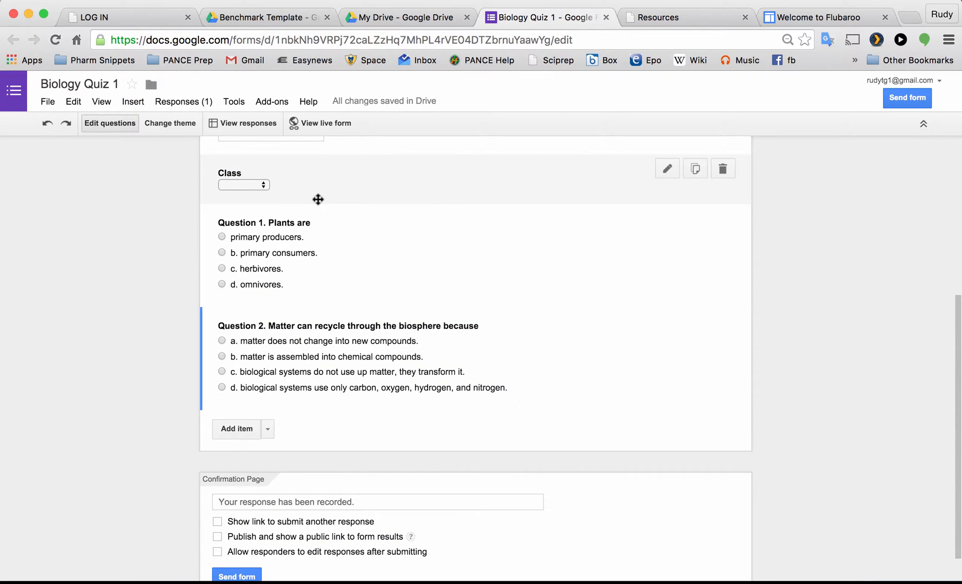
pyautogui.scroll(2, 317, 199)
pyautogui.scroll(-3, 326, 316)
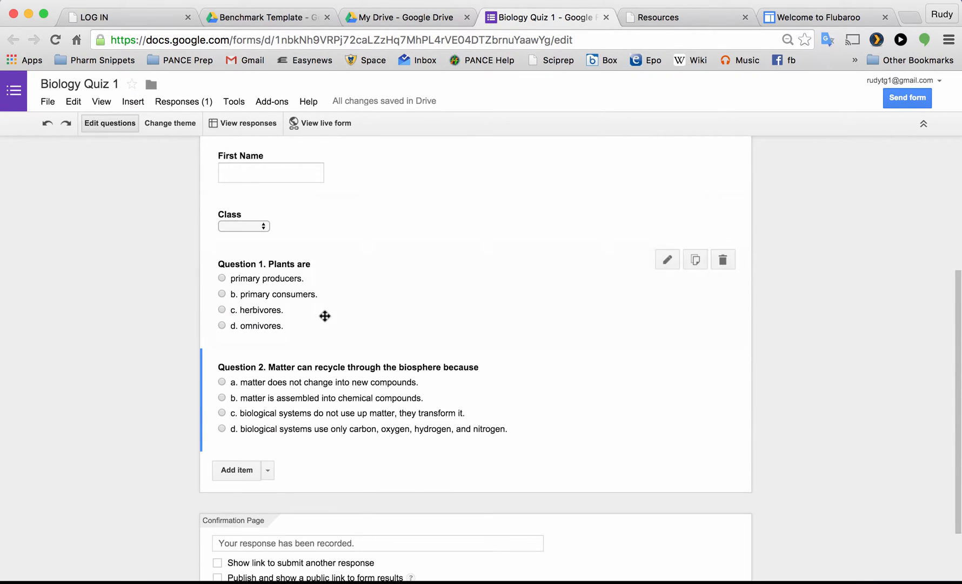
pyautogui.click(337, 128)
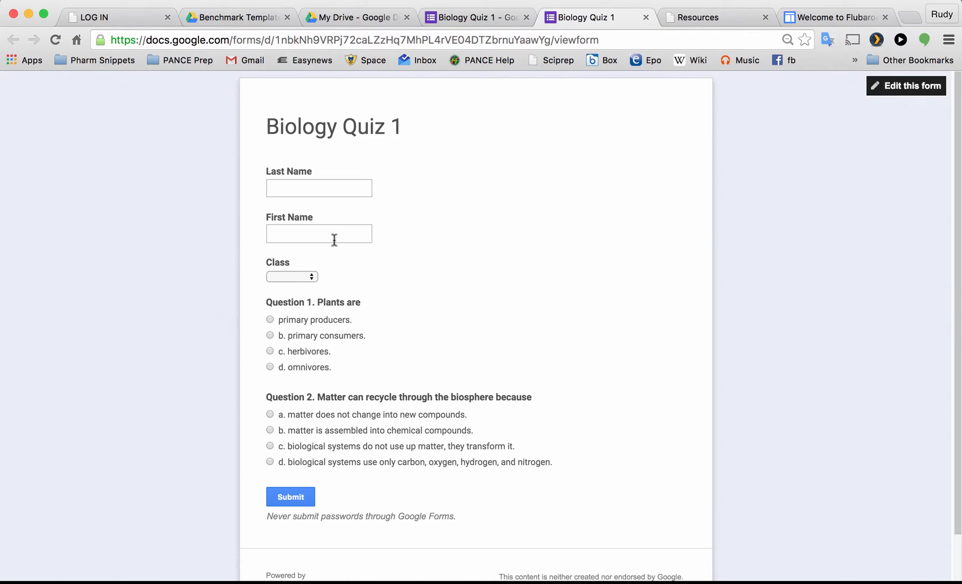
# Step: Fill in only the sample student's first name, leaving the Last Name field empty
pyautogui.click(324, 184)
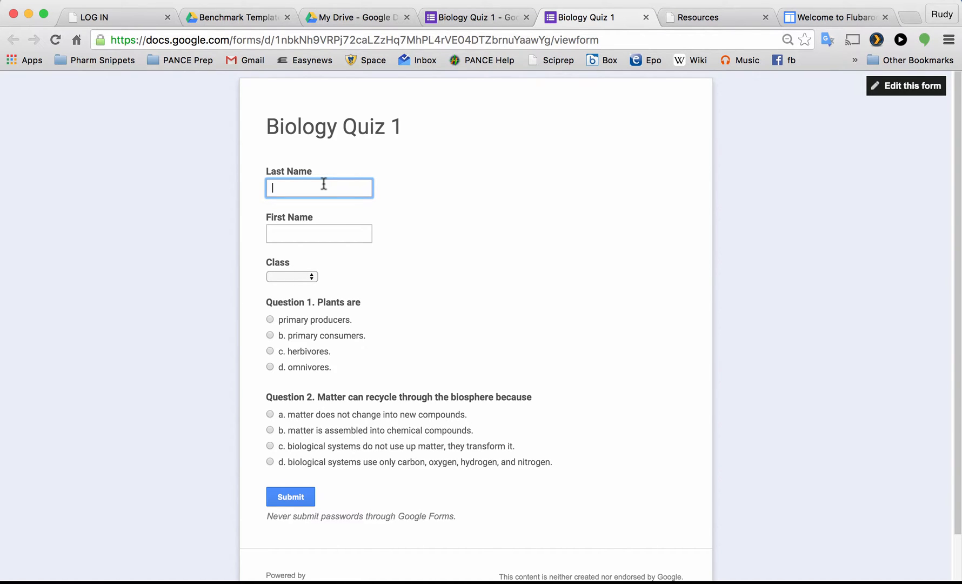
pyautogui.write('John')
pyautogui.press('BackSpace')
pyautogui.press('BackSpace')
pyautogui.press('BackSpace')
pyautogui.press('BackSpace')
pyautogui.click(311, 229)
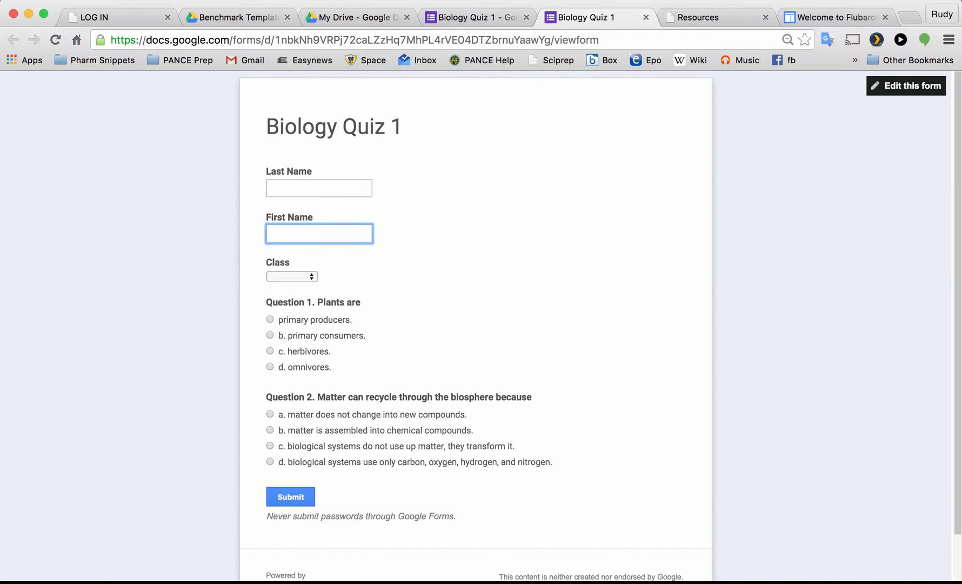
pyautogui.write('John')
# Step: Leave Class blank, answer Question 1 with "c. herbivores." and Question 2 with option a, and submit the incomplete response
pyautogui.click(311, 275)
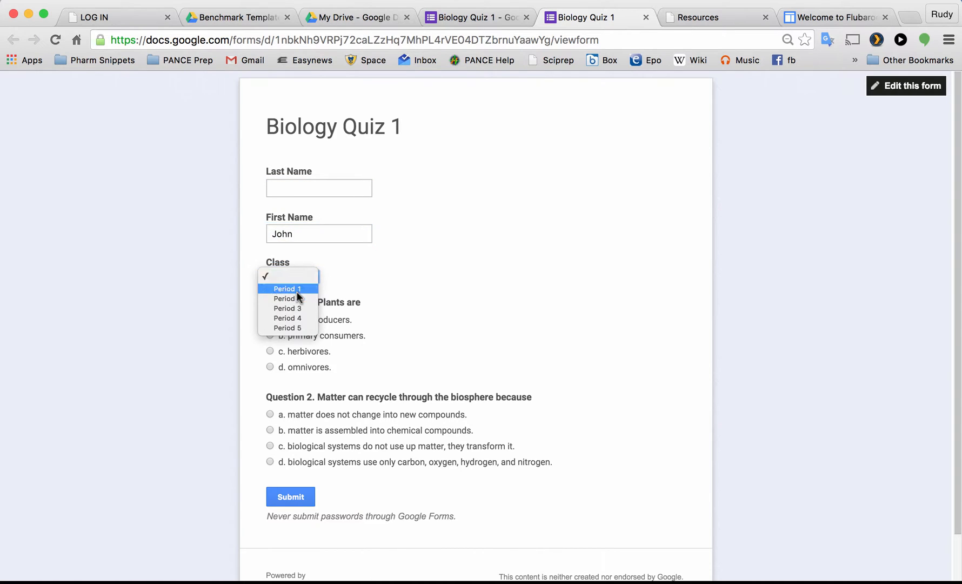
pyautogui.click(295, 280)
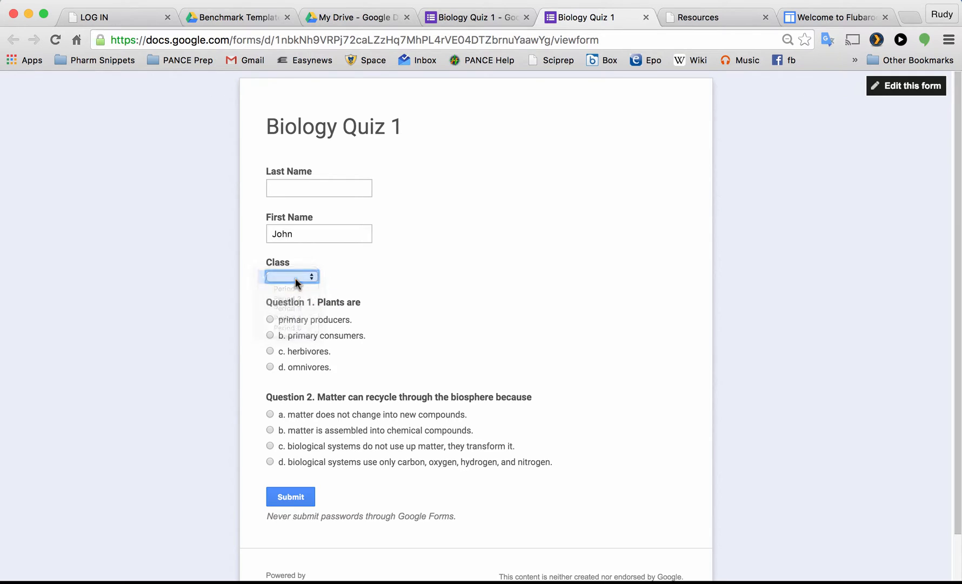
pyautogui.click(269, 350)
pyautogui.click(270, 413)
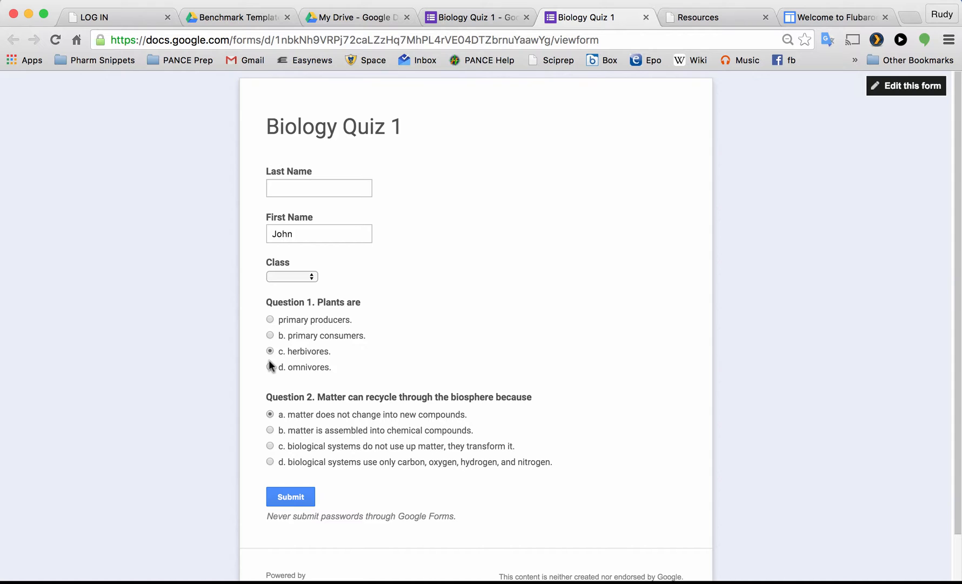
pyautogui.click(289, 498)
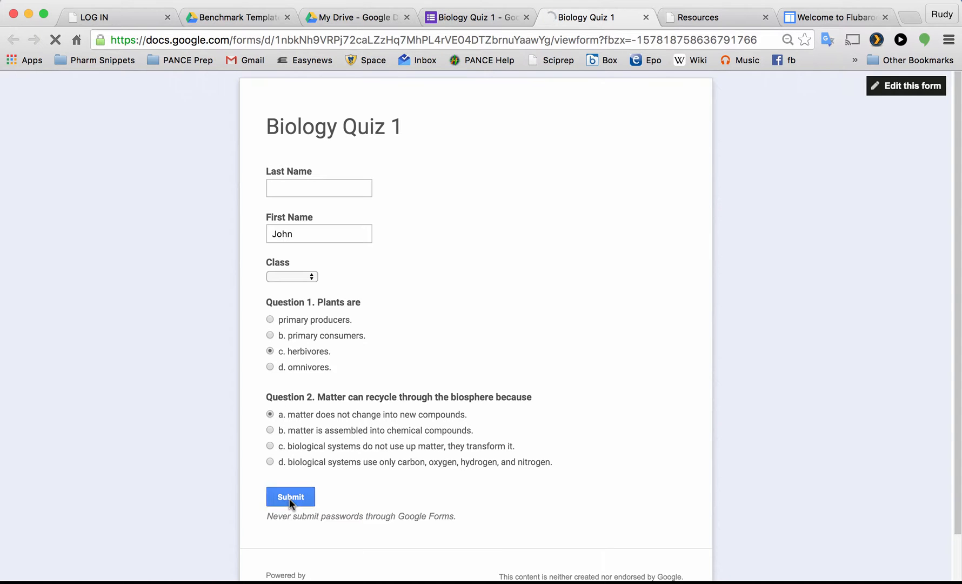
# Step: Return to the form editor and make Last Name a required question
pyautogui.click(511, 20)
pyautogui.scroll(5, 397, 176)
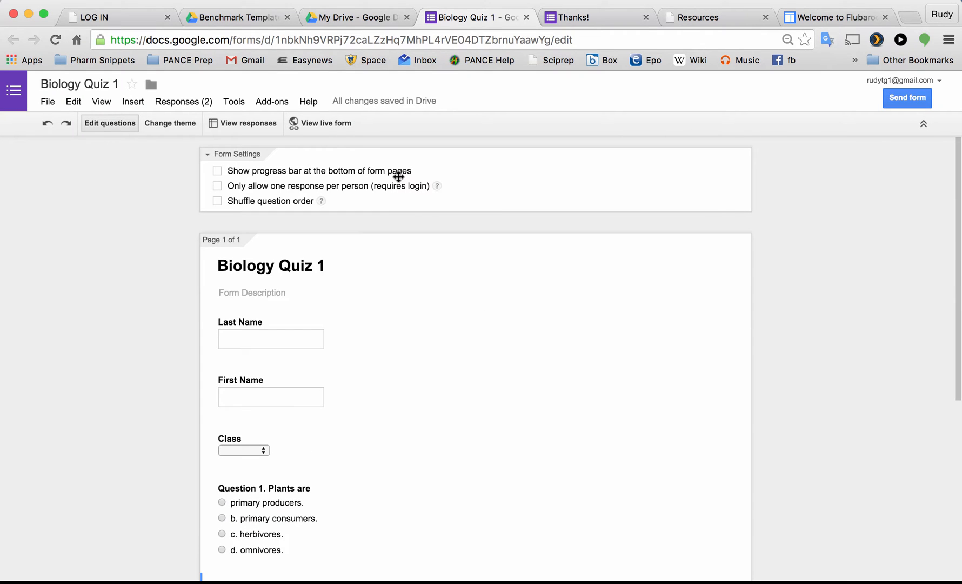
pyautogui.click(343, 333)
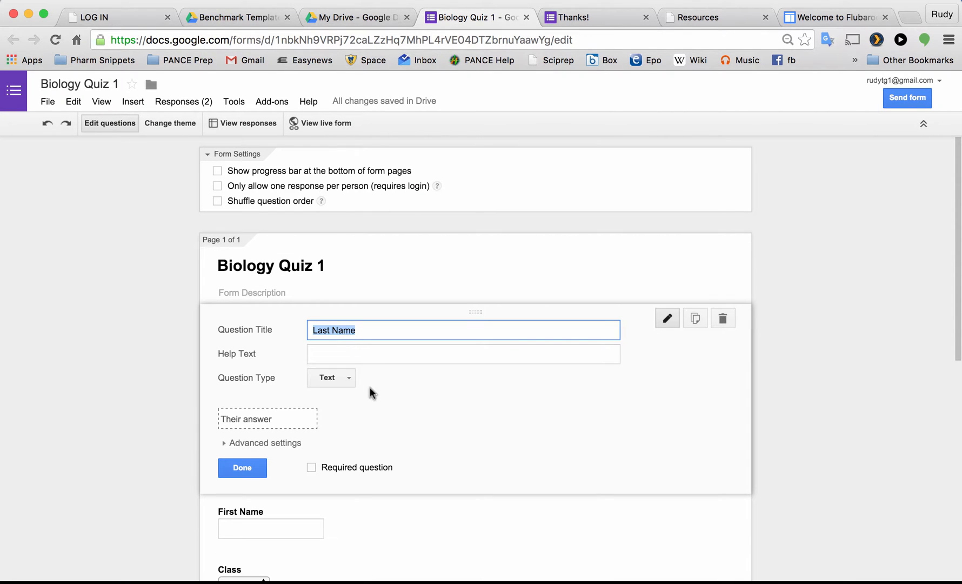
pyautogui.click(311, 467)
pyautogui.scroll(-2, 363, 491)
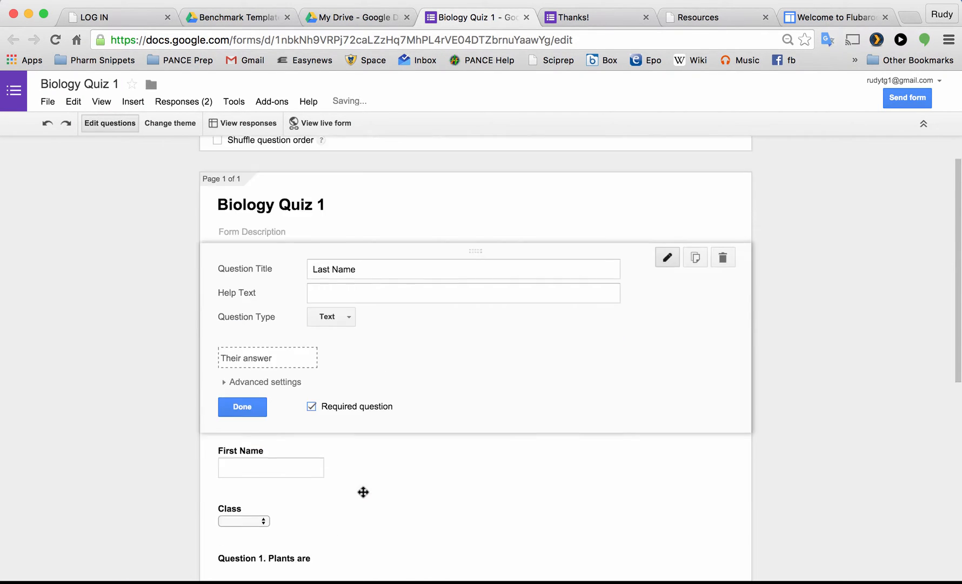
pyautogui.scroll(-2, 363, 492)
pyautogui.click(265, 300)
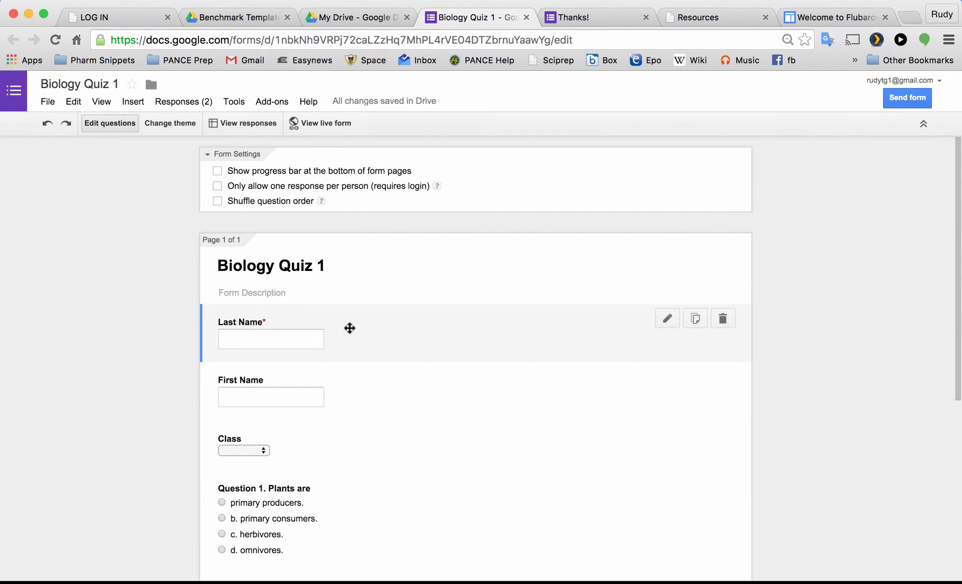
pyautogui.click(349, 328)
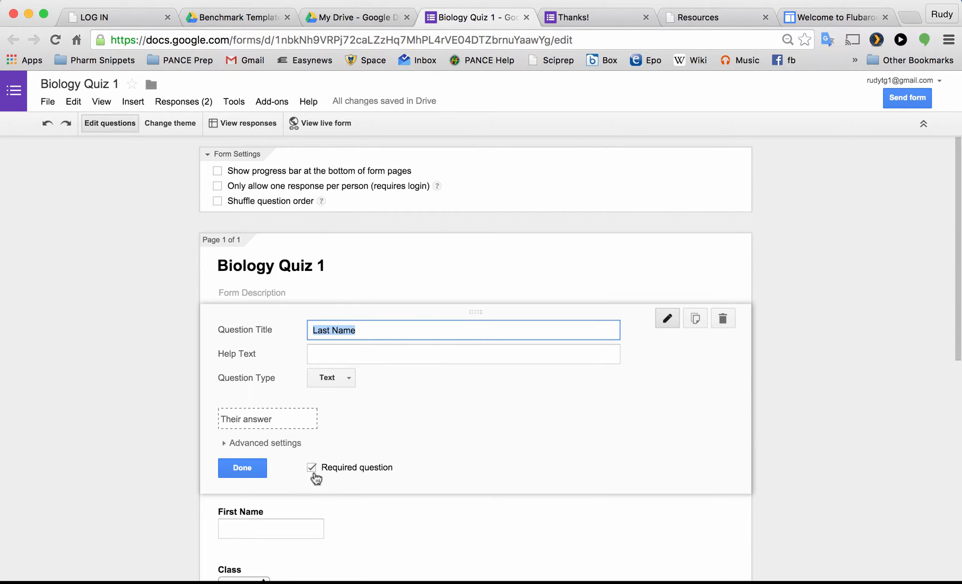
# Step: Make First Name a required question
pyautogui.scroll(-4, 330, 454)
pyautogui.click(351, 397)
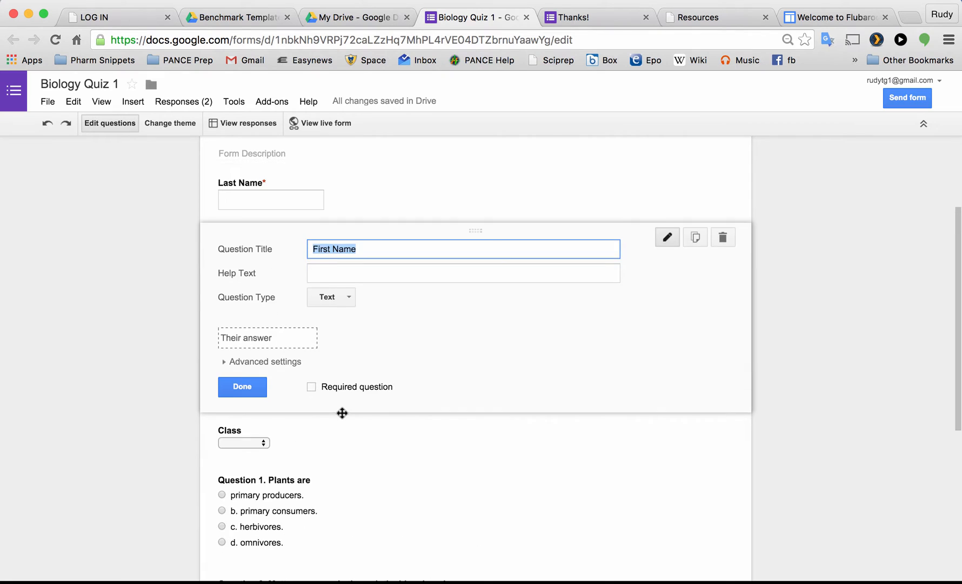
pyautogui.scroll(-2, 342, 413)
pyautogui.click(311, 346)
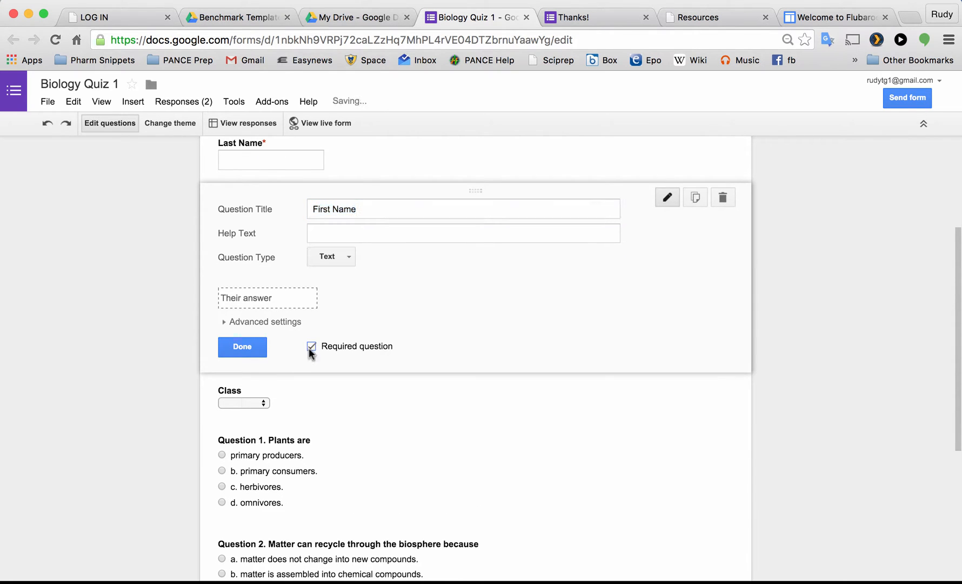
pyautogui.click(252, 351)
# Step: Make Question 1, "Plants are", a required question
pyautogui.scroll(-4, 340, 408)
pyautogui.click(354, 361)
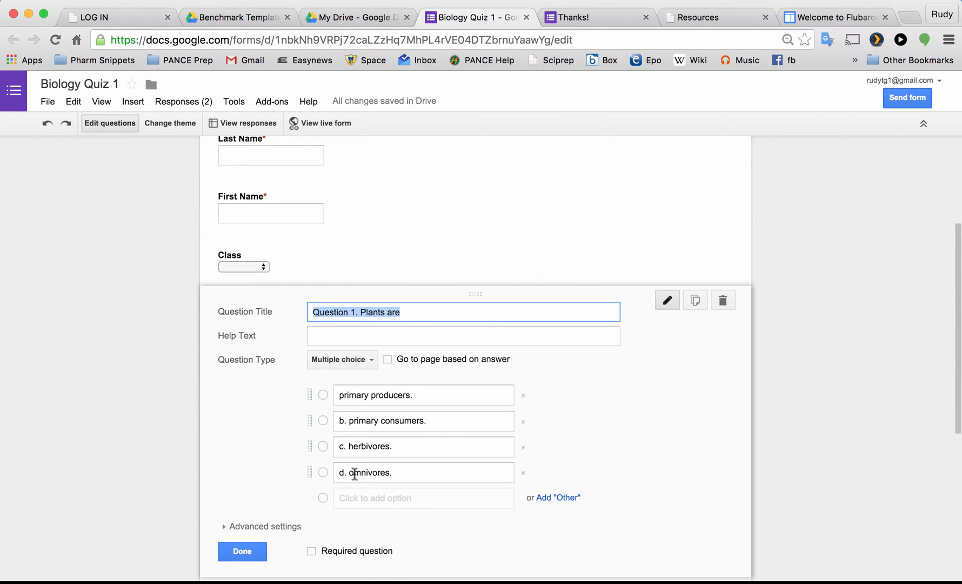
pyautogui.click(312, 551)
pyautogui.click(252, 551)
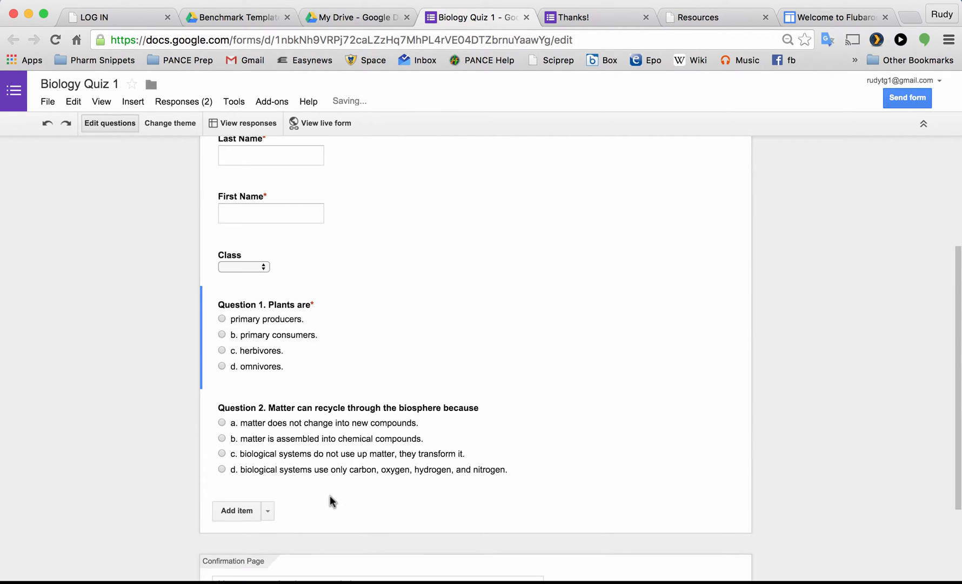
# Step: Make Question 2, about matter recycling through the biosphere, a required question
pyautogui.scroll(-2, 331, 500)
pyautogui.click(498, 387)
pyautogui.scroll(-2, 307, 535)
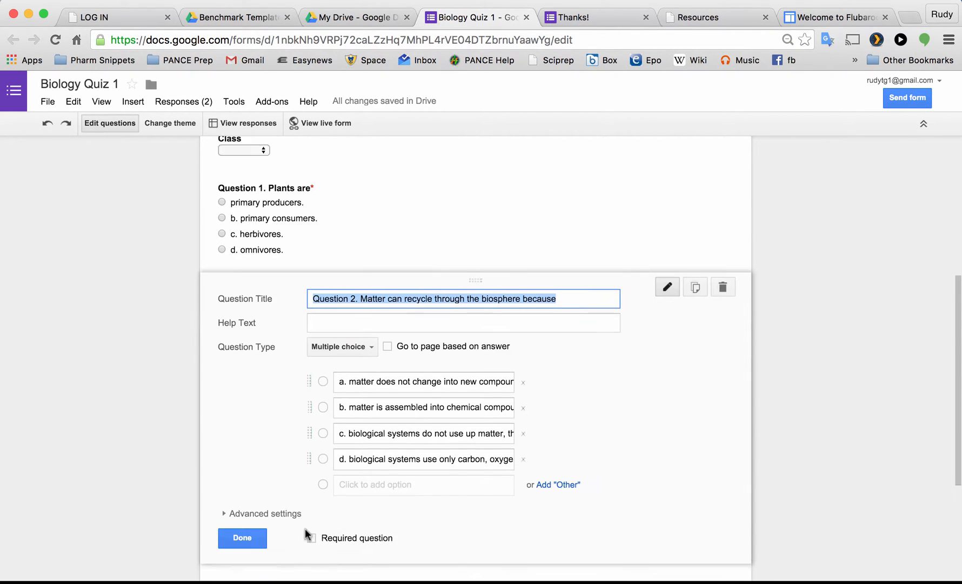
pyautogui.click(312, 513)
pyautogui.click(247, 516)
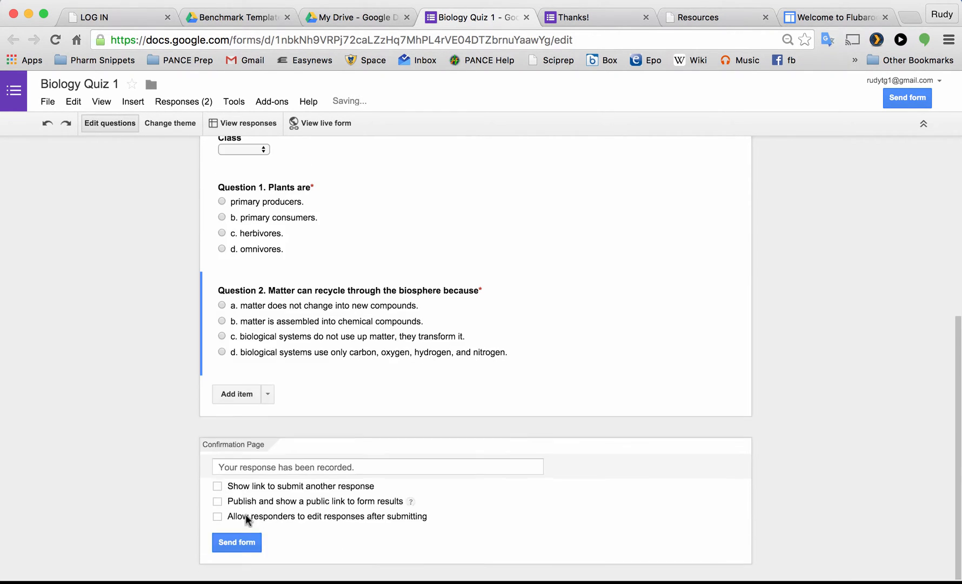
# Step: Check the required fields on the live form and make the Class question required in the editor
pyautogui.click(339, 124)
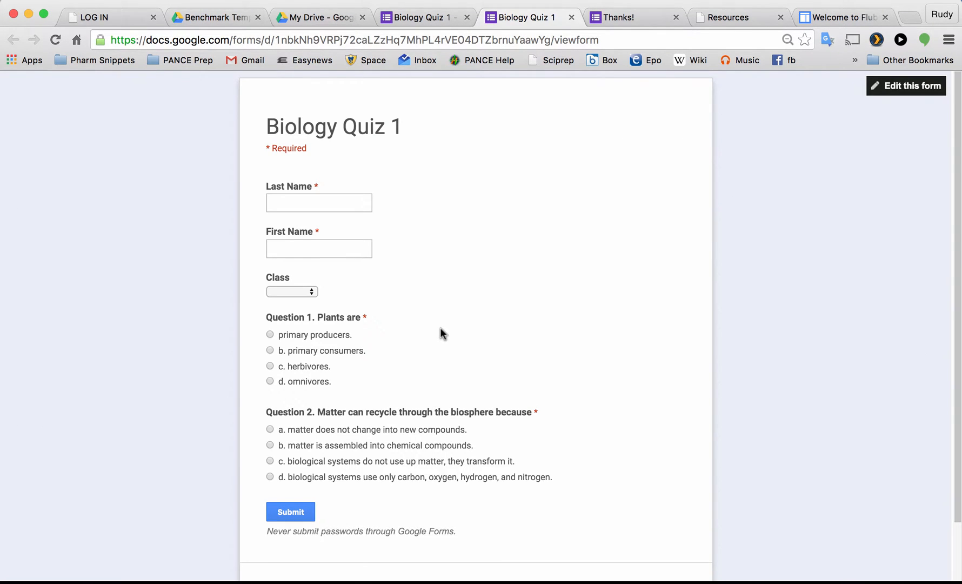
pyautogui.click(406, 18)
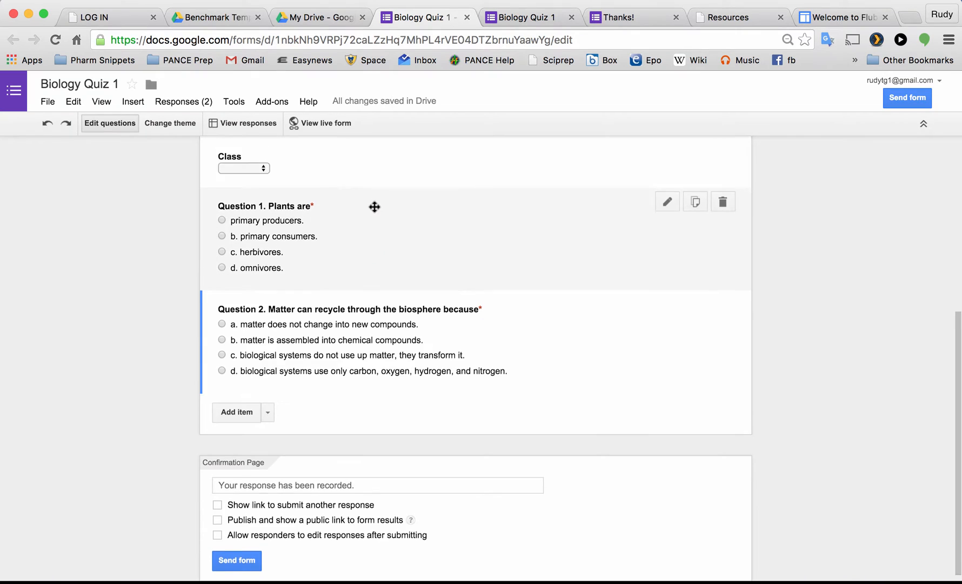
pyautogui.scroll(3, 375, 206)
pyautogui.click(365, 237)
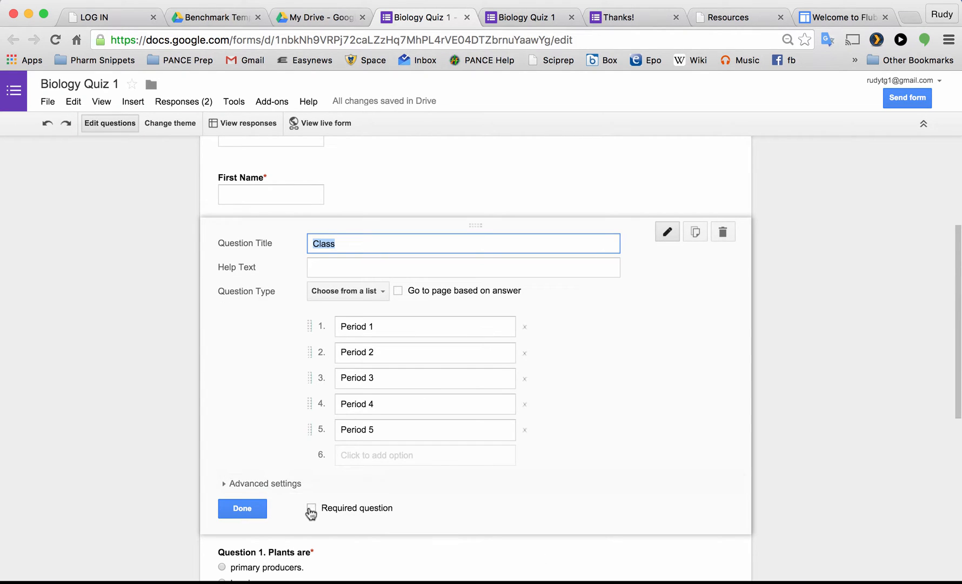
pyautogui.click(311, 509)
pyautogui.click(262, 509)
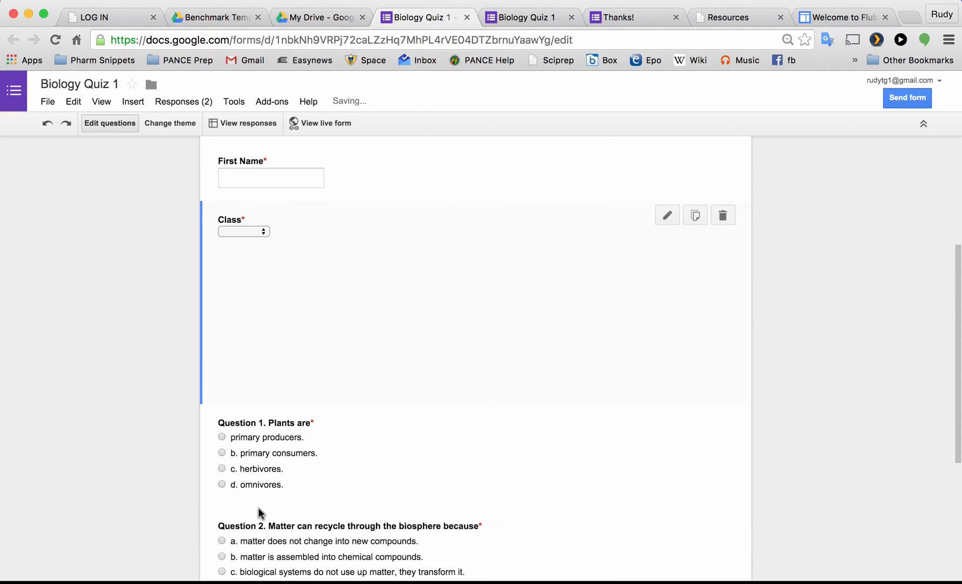
# Step: Reopen the live form, skip Last Name, and answer Question 1 with "primary producers." and Question 2 with option b
pyautogui.click(571, 17)
pyautogui.click(319, 123)
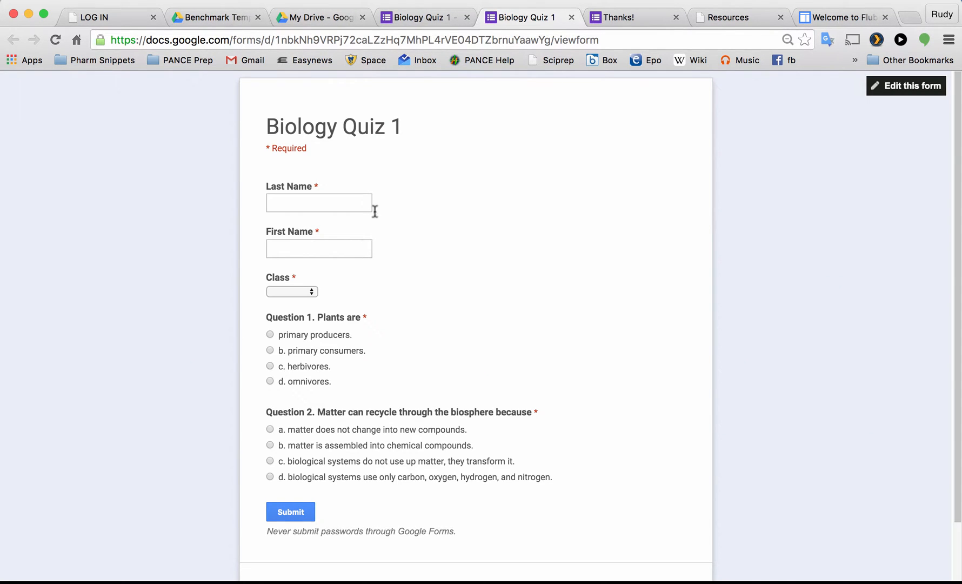
pyautogui.click(324, 205)
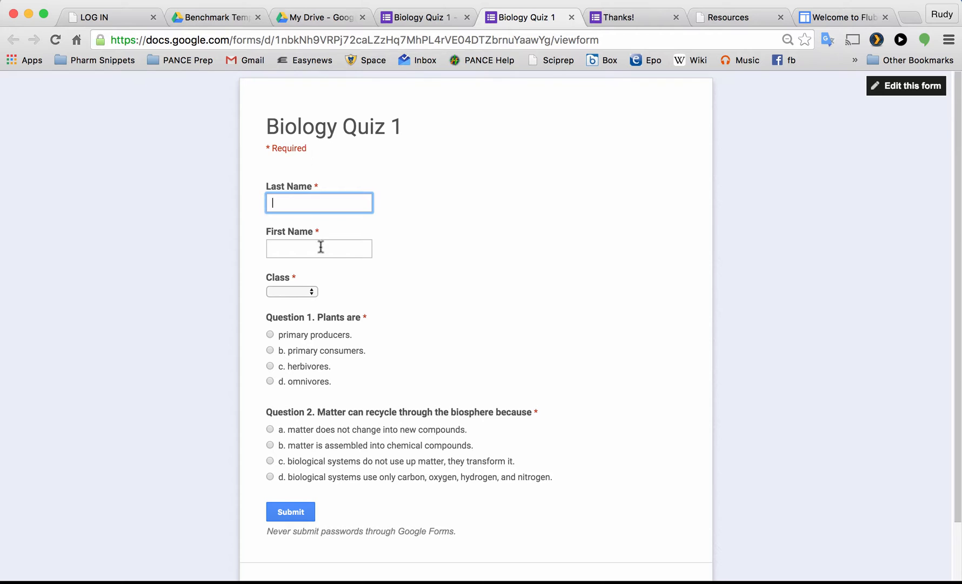
pyautogui.click(271, 349)
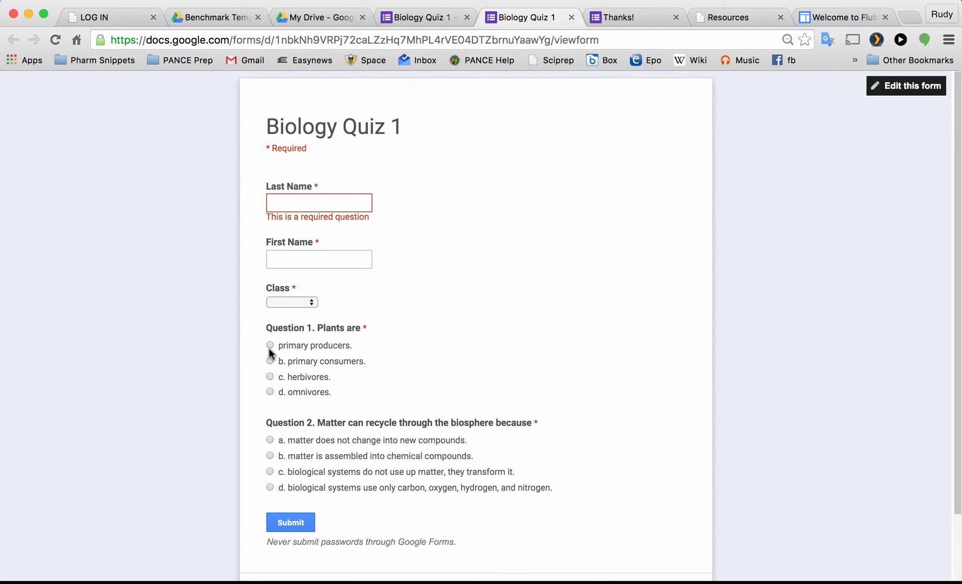
pyautogui.click(271, 456)
# Step: Enter the sample student's first name, choose Period 1 as the class, and try to submit without a last name
pyautogui.click(319, 260)
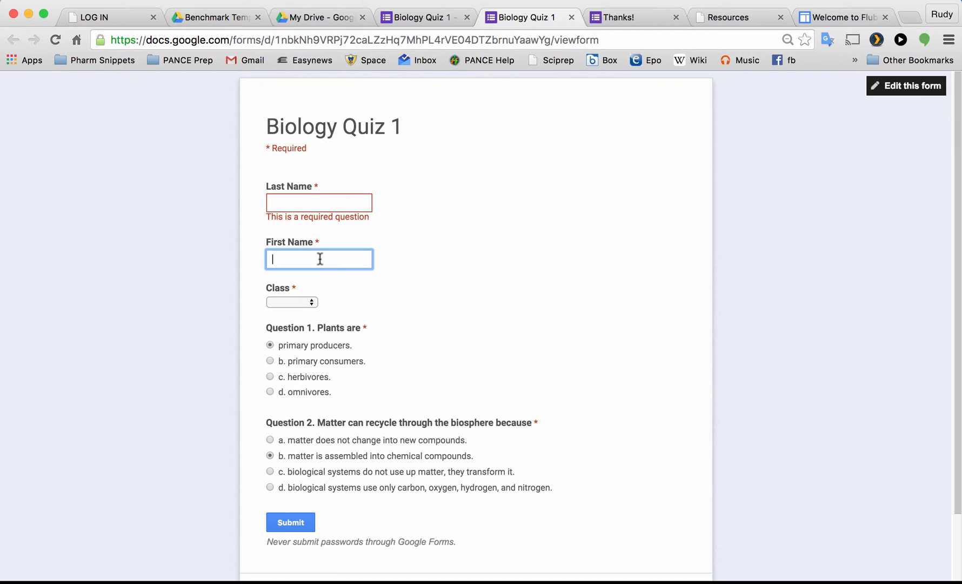
pyautogui.write('John')
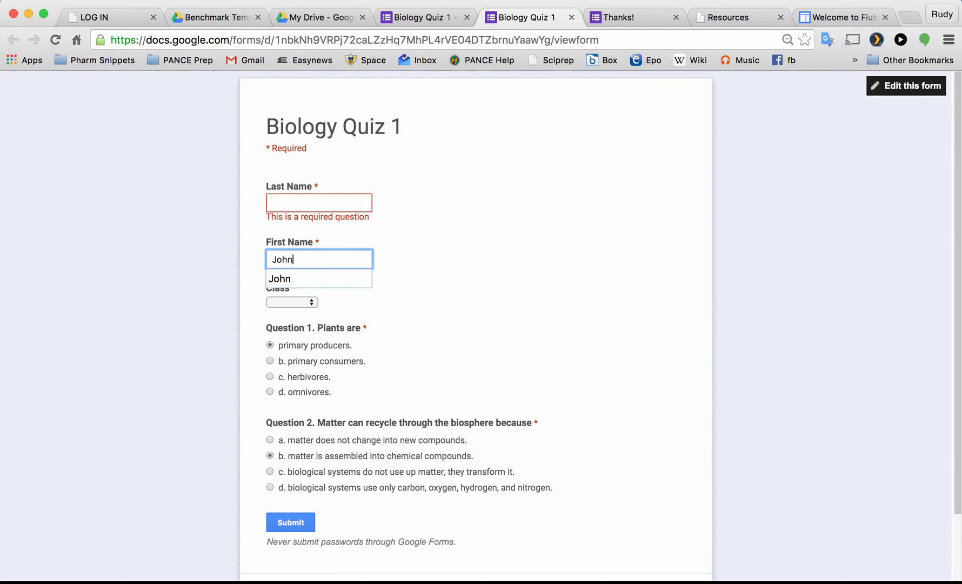
pyautogui.click(316, 279)
pyautogui.click(292, 302)
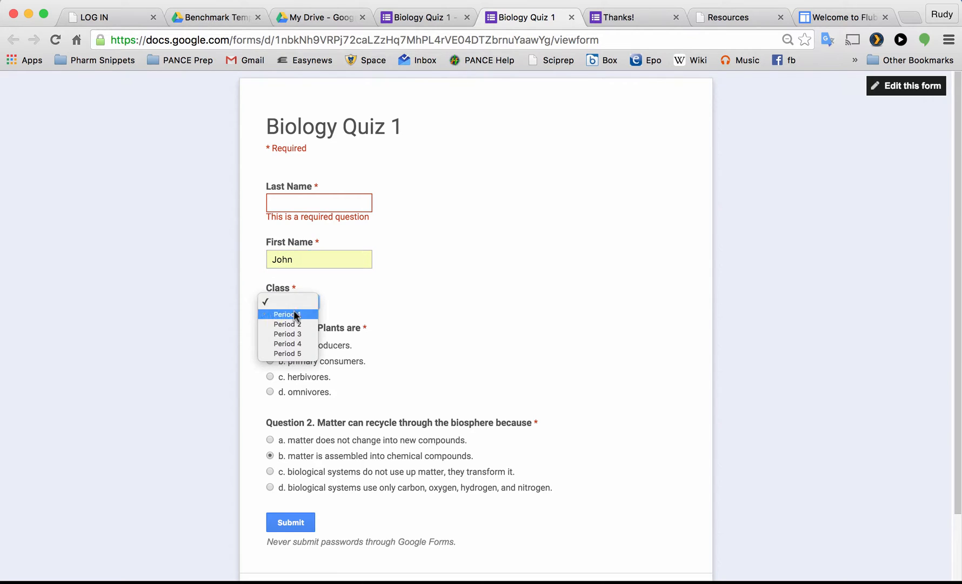
pyautogui.click(293, 312)
pyautogui.click(298, 525)
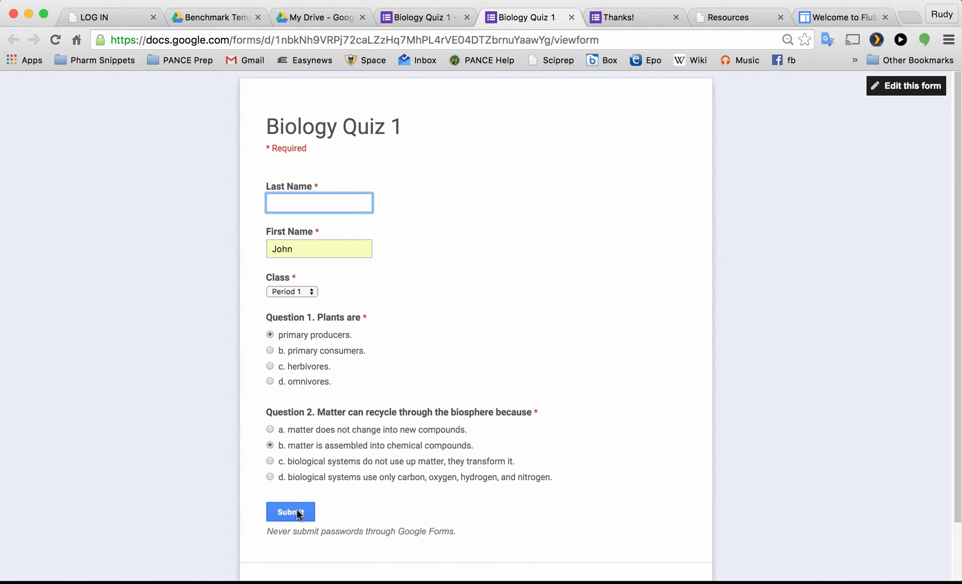
# Step: Fill in the sample student's last name and submit the response
pyautogui.click(306, 202)
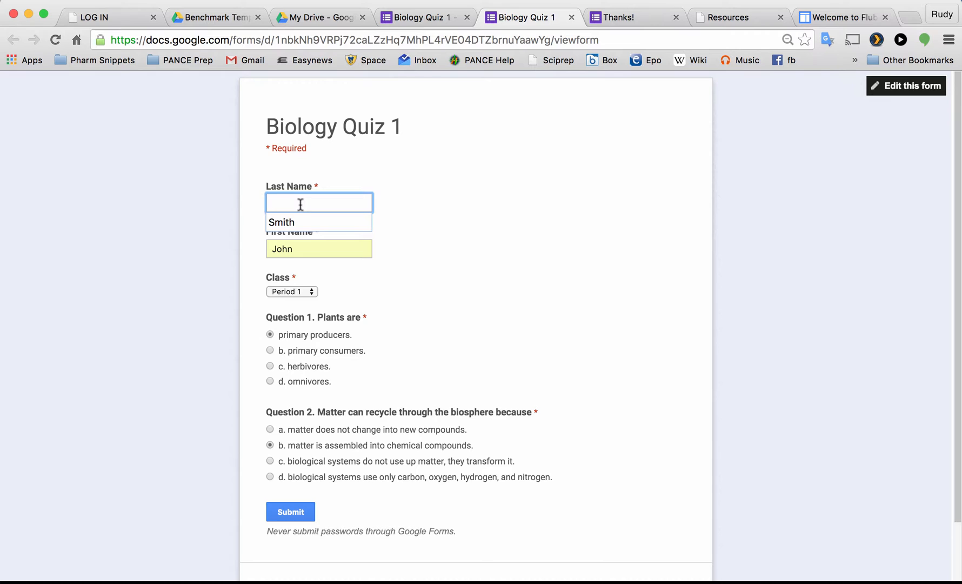
pyautogui.write('Washin')
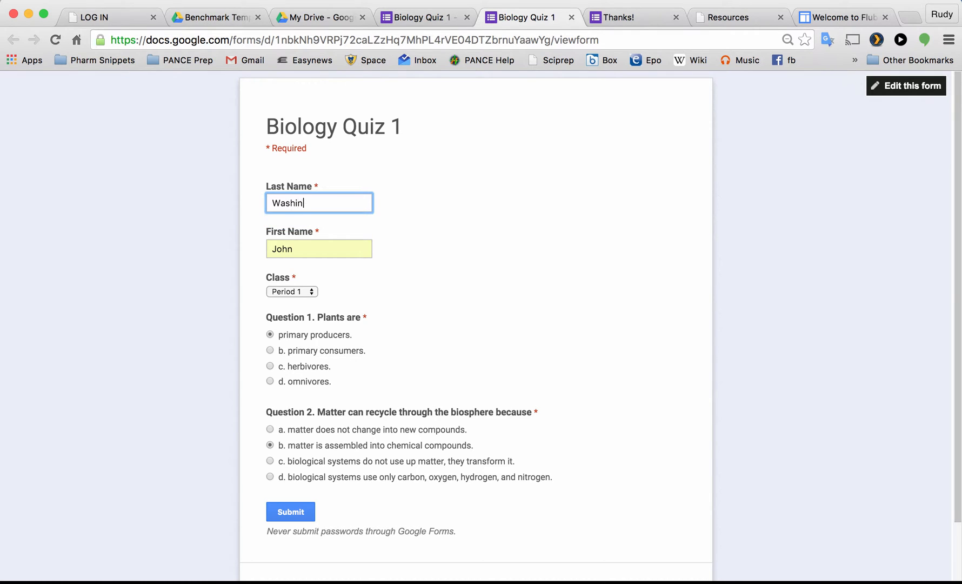
pyautogui.write('gton')
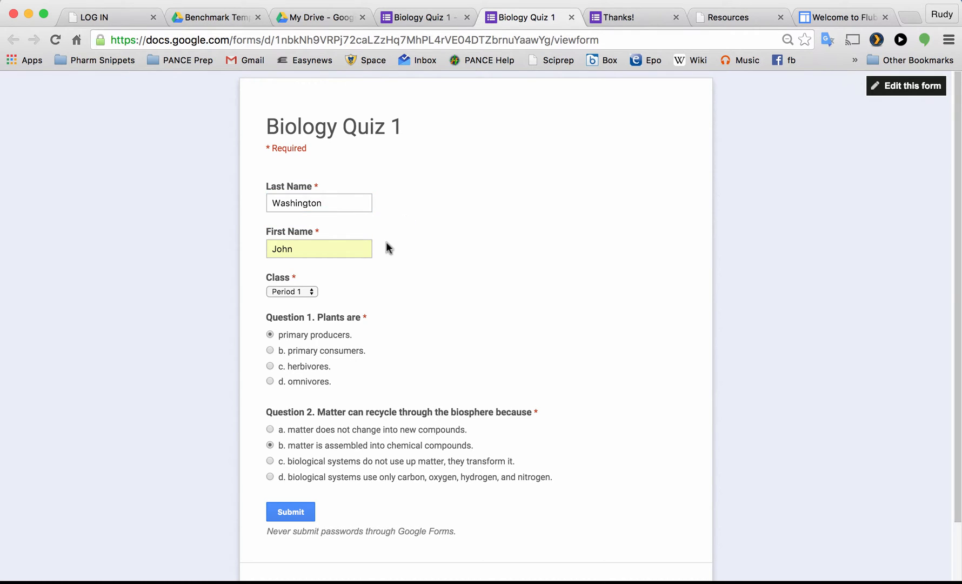
pyautogui.click(289, 512)
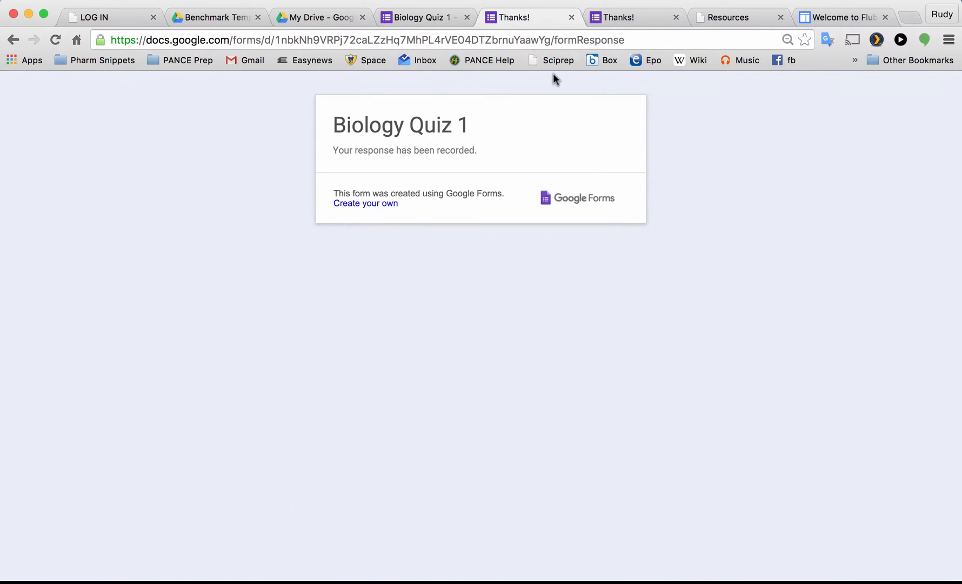
# Step: Open the live form from the editor, enter "Answer" as first name and "Key" as last name, and choose Period 1 and "primary producers."
pyautogui.click(445, 17)
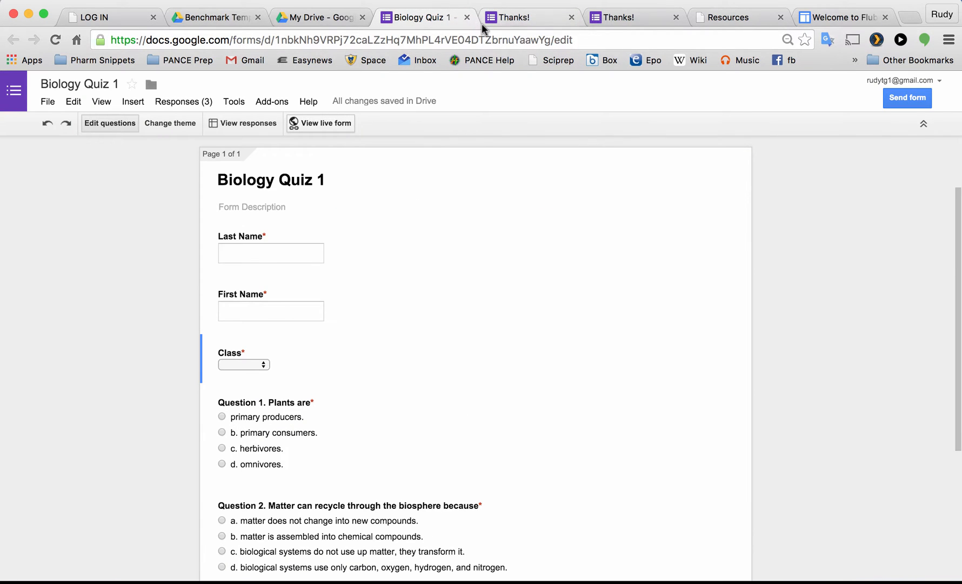
pyautogui.click(522, 17)
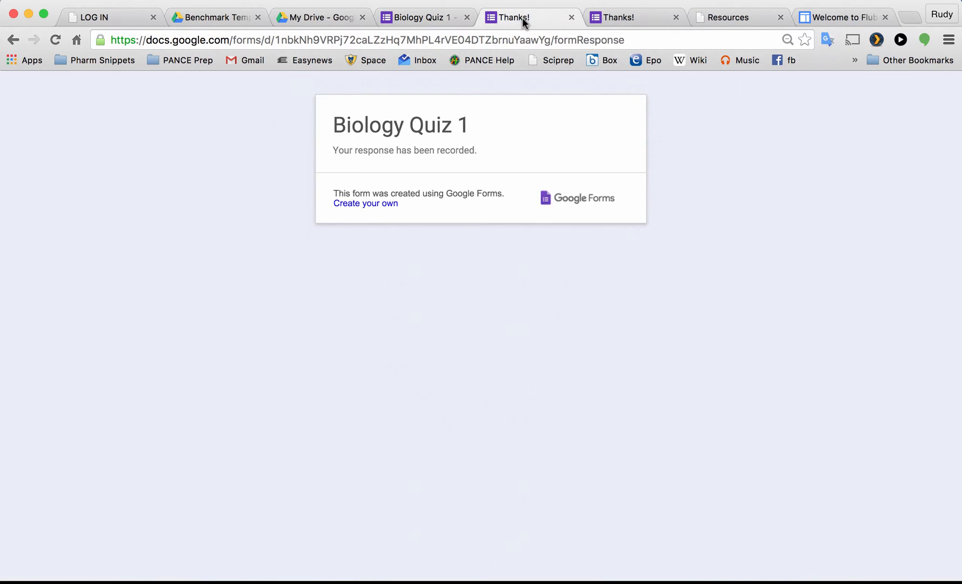
pyautogui.click(423, 17)
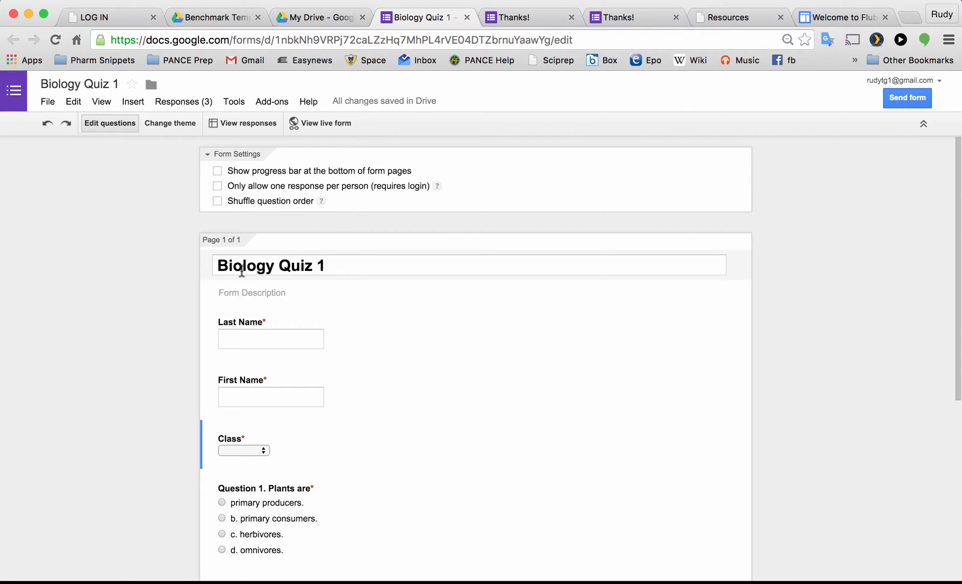
pyautogui.click(345, 123)
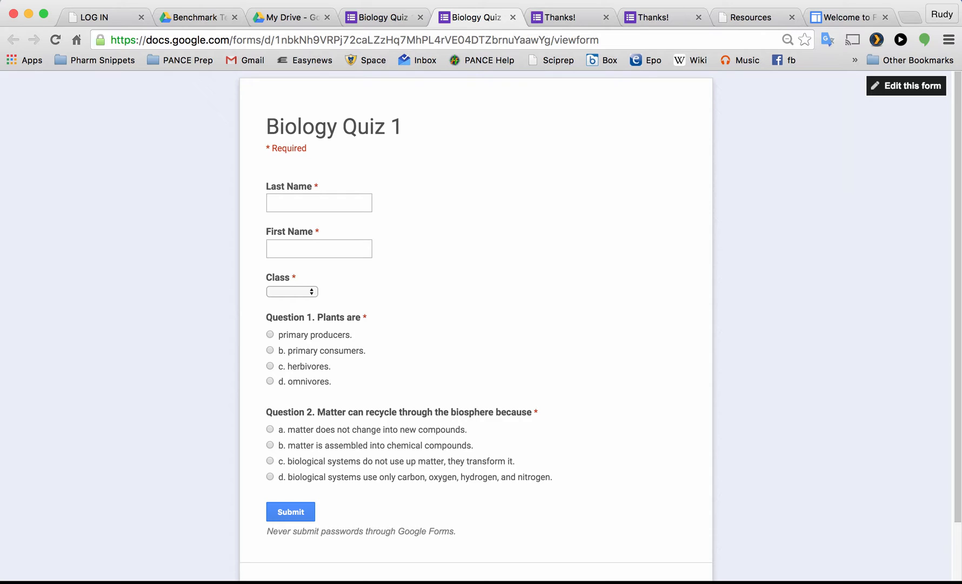
pyautogui.click(319, 243)
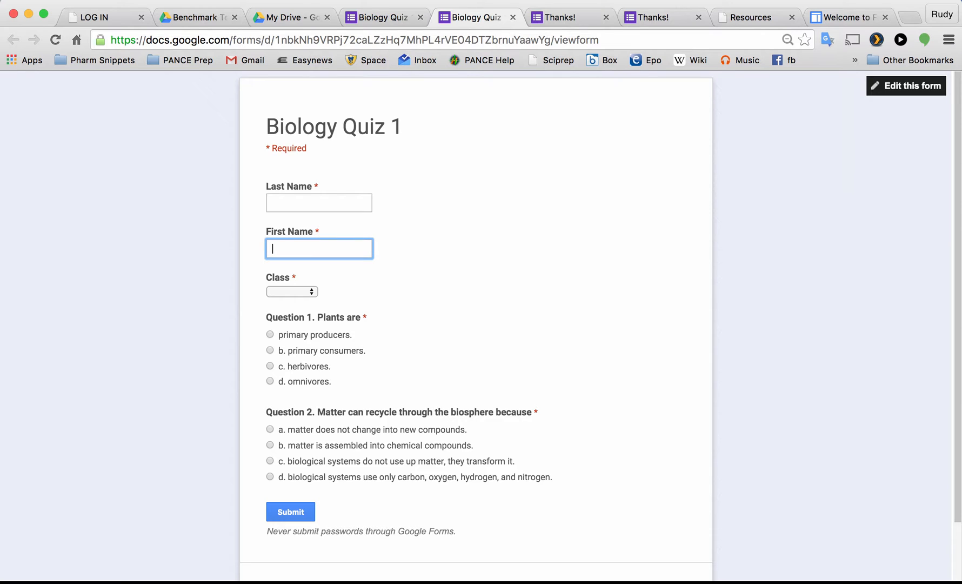
pyautogui.write('Answer')
pyautogui.click(345, 202)
pyautogui.write('Key')
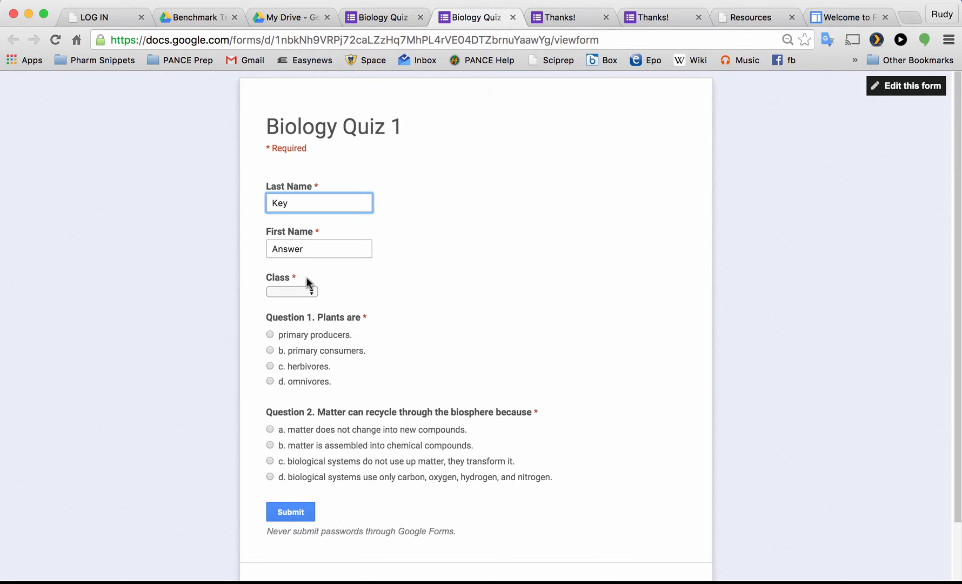
pyautogui.click(292, 291)
pyautogui.click(287, 303)
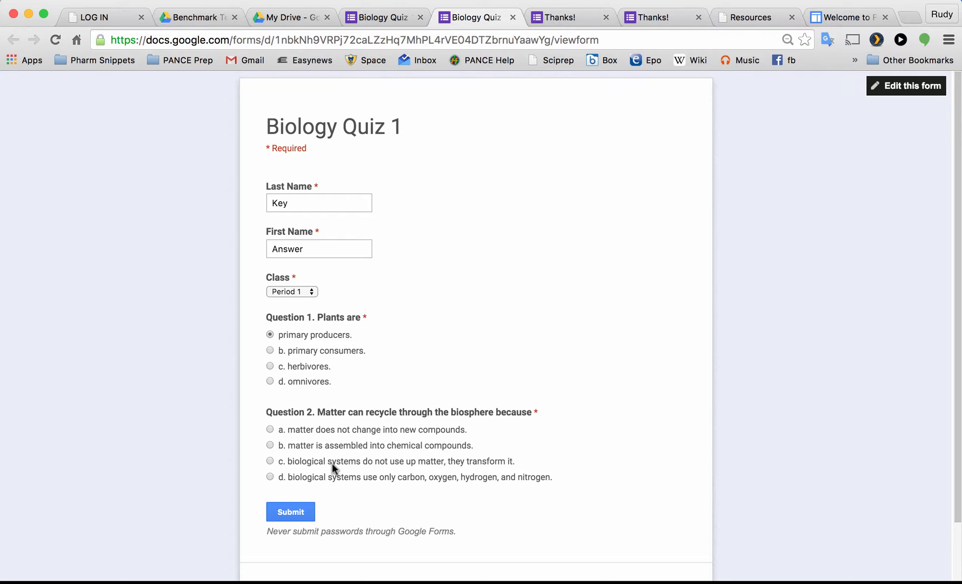
# Step: Check Question 2's correct answer in ExamView, close its question window, answer Question 2 with option c on the form, and submit it
pyautogui.hotkey('ctrl', 'Right')
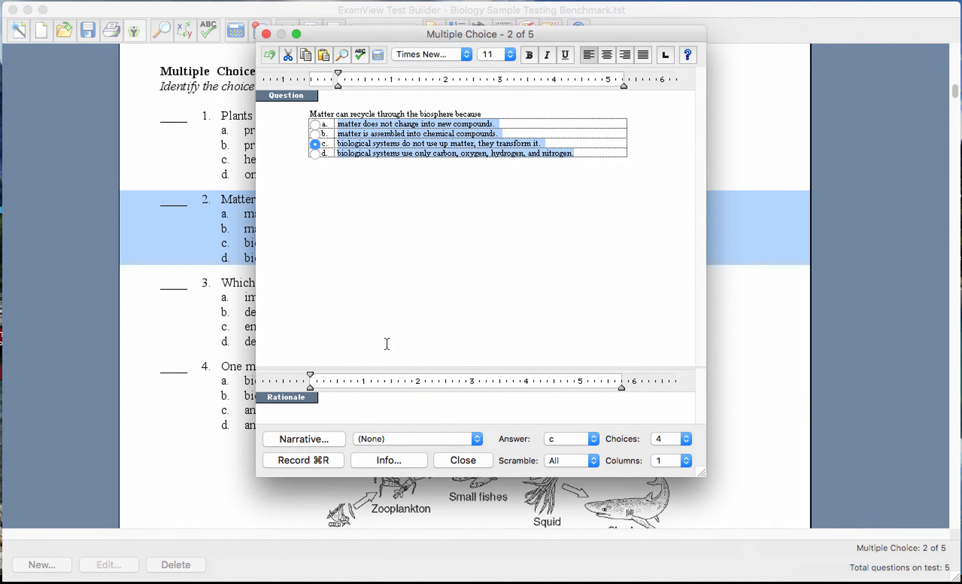
pyautogui.click(462, 460)
pyautogui.hotkey('ctrl', 'Left')
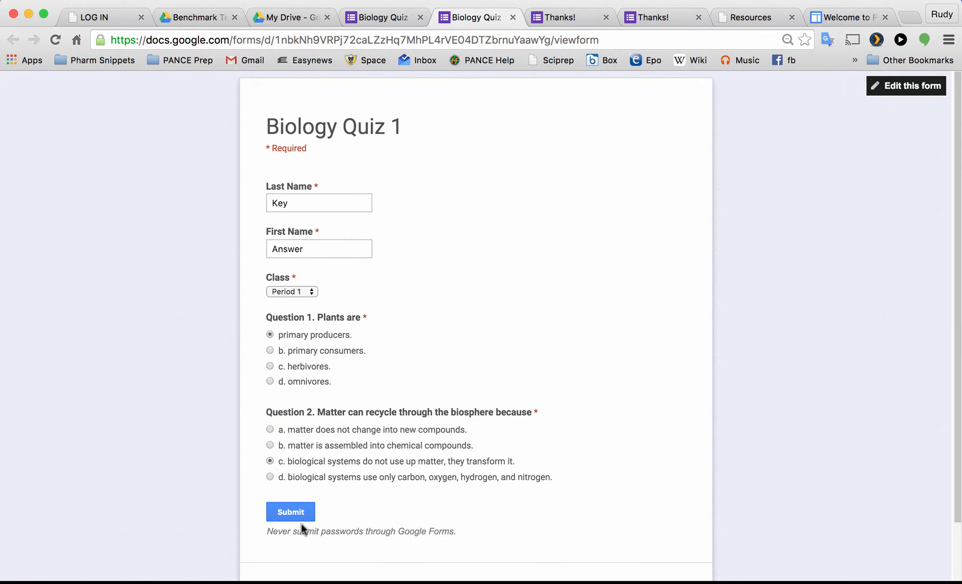
pyautogui.click(295, 513)
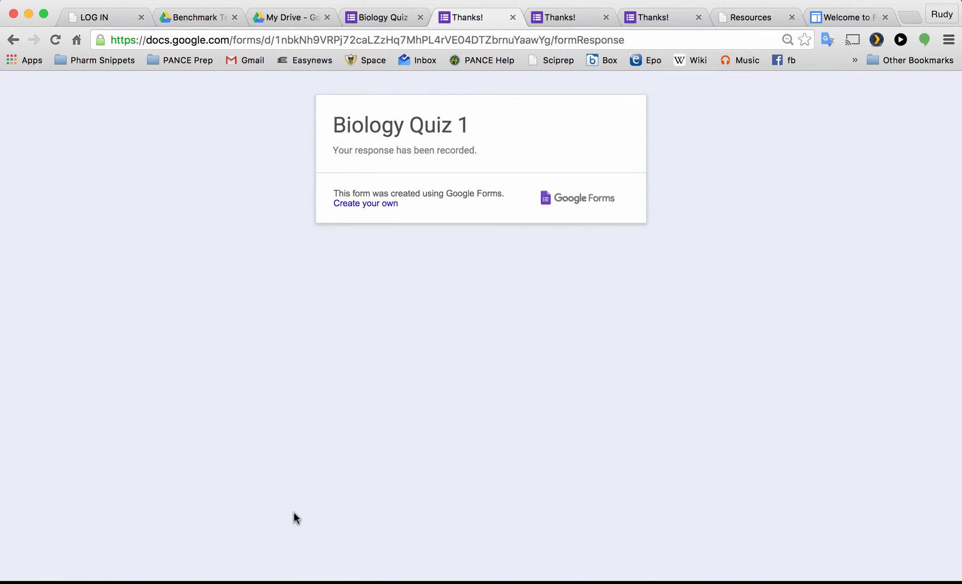
# Step: Close the submitted-response confirmation pages and return to the Biology Quiz 1 form editor
pyautogui.click(563, 17)
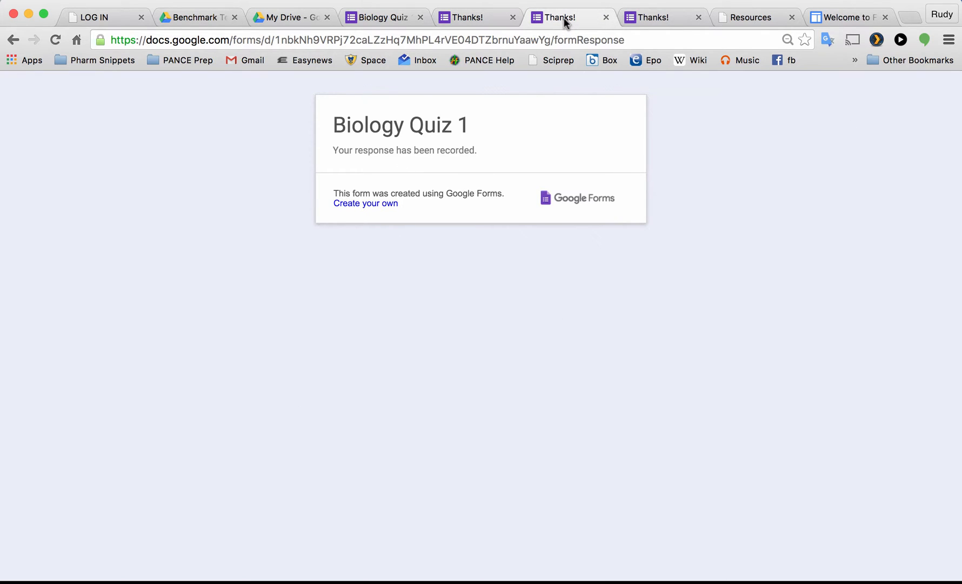
pyautogui.click(604, 17)
pyautogui.click(606, 18)
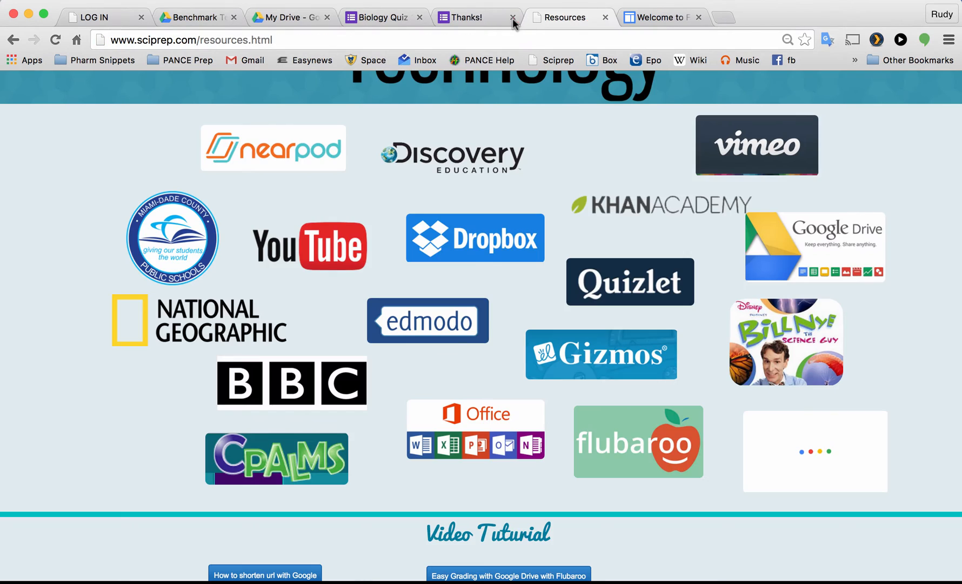
pyautogui.click(491, 19)
pyautogui.click(511, 18)
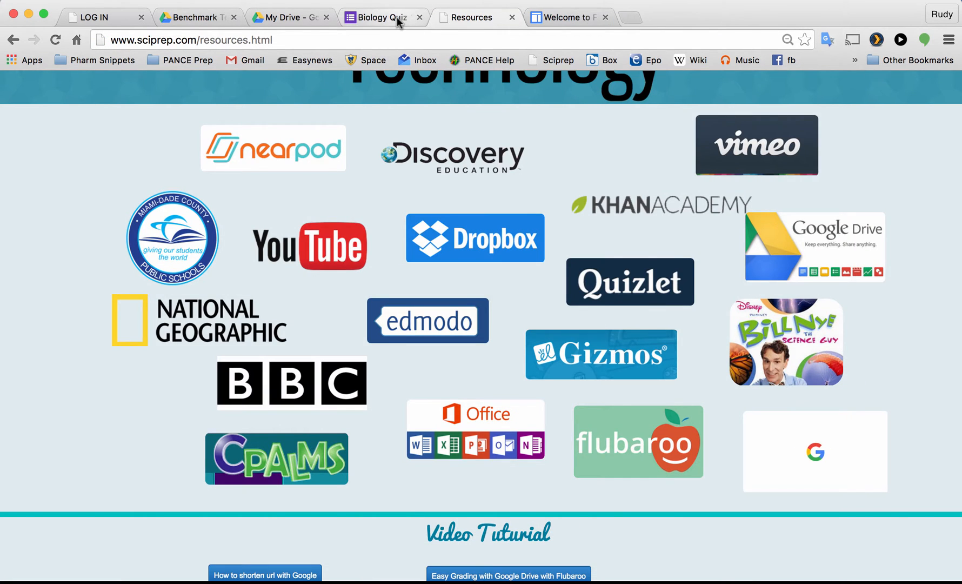
pyautogui.click(397, 16)
pyautogui.click(253, 336)
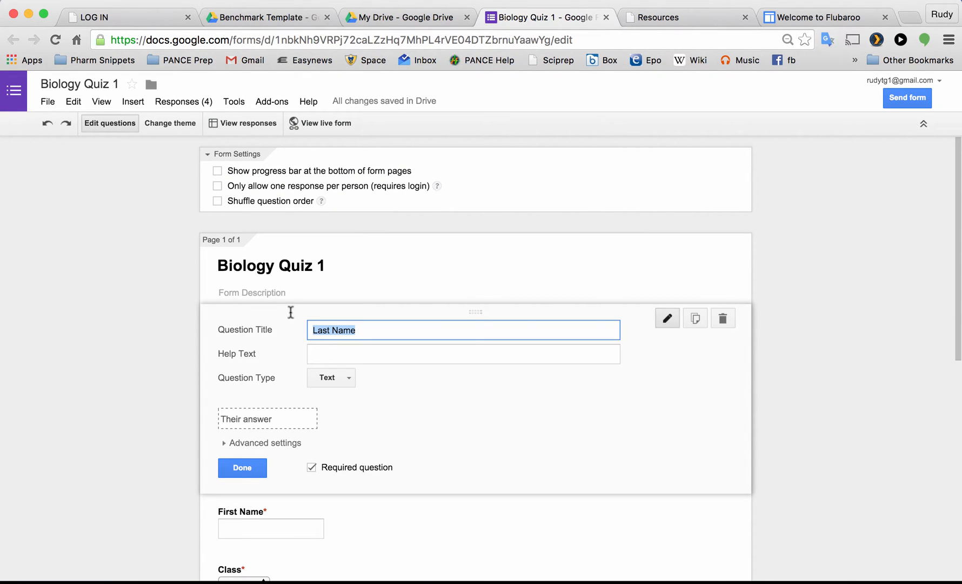
# Step: Open a fresh live form and enter another sample student's first and last names
pyautogui.click(326, 123)
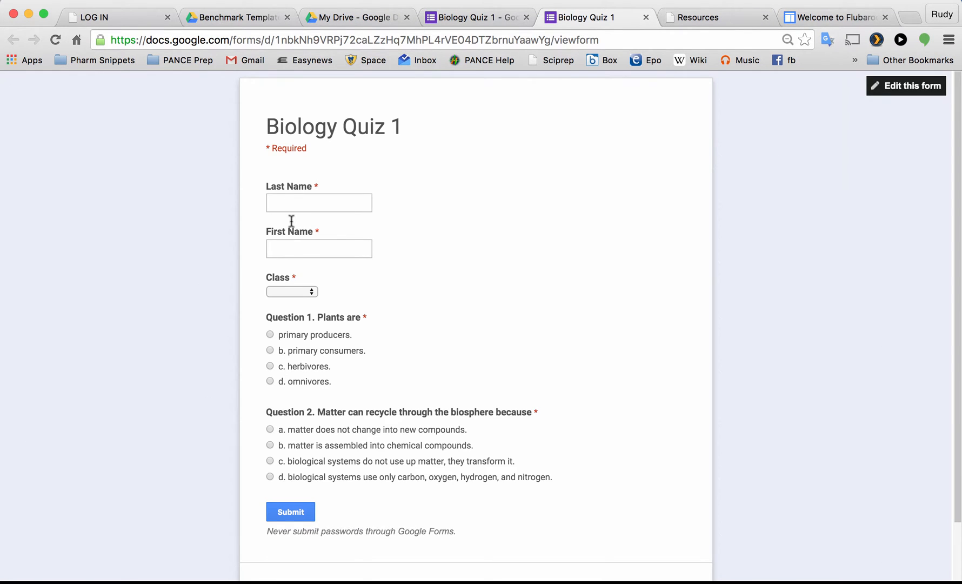
pyautogui.click(300, 250)
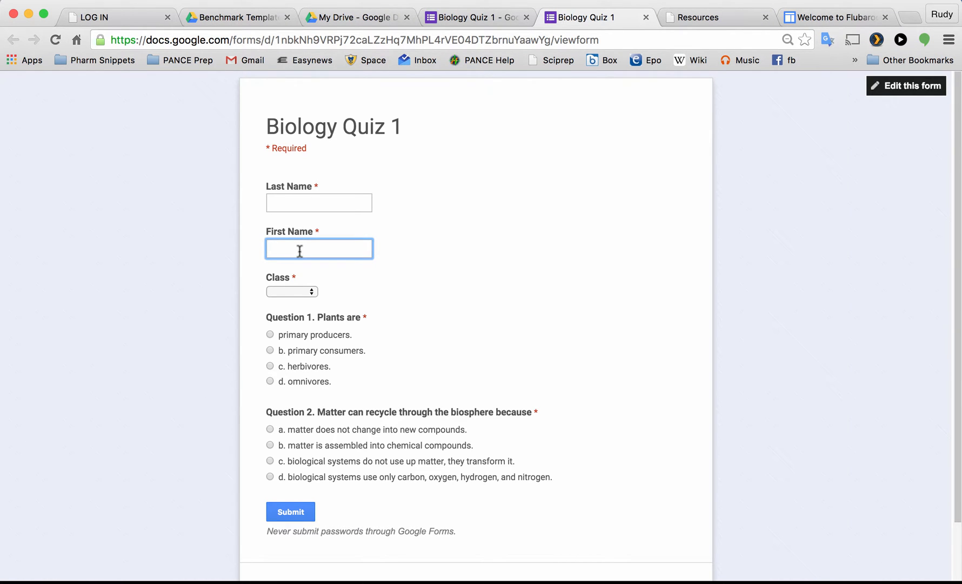
pyautogui.write('Barry')
pyautogui.click(334, 204)
pyautogui.write('hill')
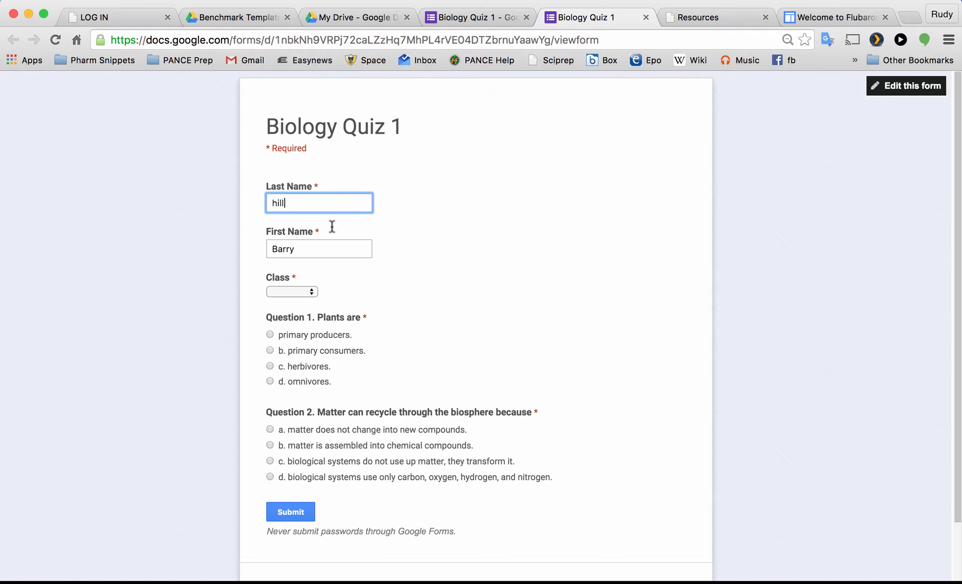
# Step: Choose Period 4, answer Question 1 with option b and Question 2 with option d, submit the response, and close the confirmation page
pyautogui.click(303, 291)
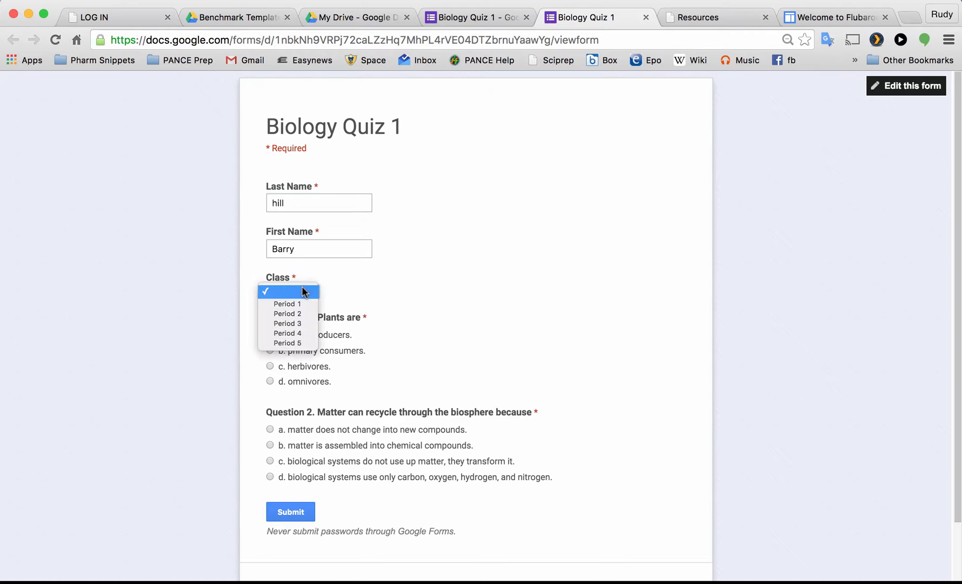
pyautogui.click(300, 334)
pyautogui.click(270, 351)
pyautogui.click(271, 477)
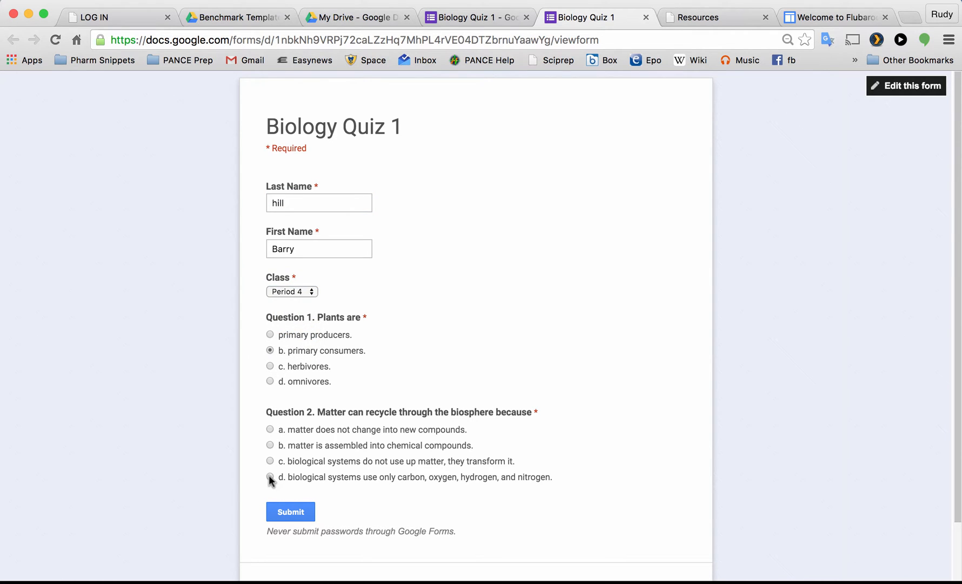
pyautogui.click(303, 511)
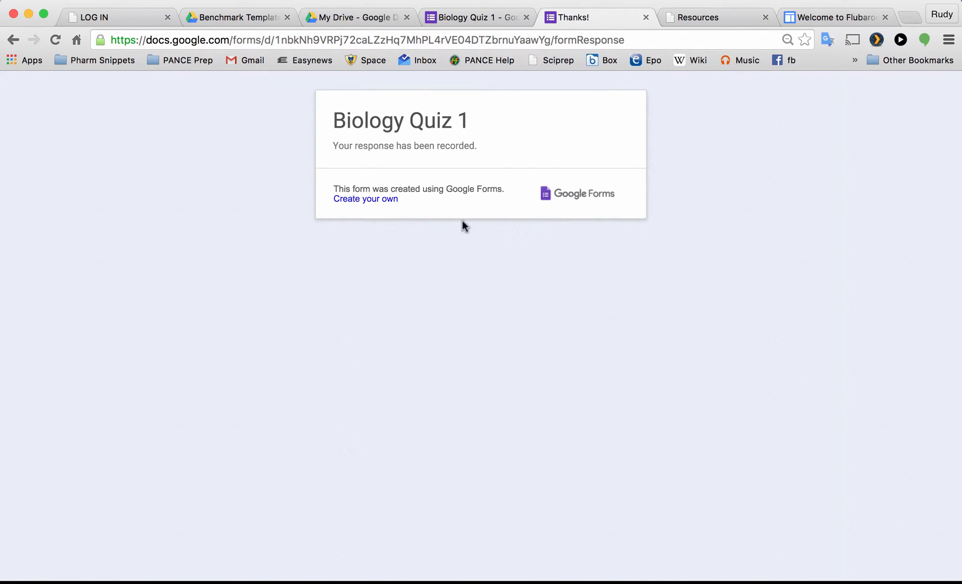
pyautogui.click(645, 17)
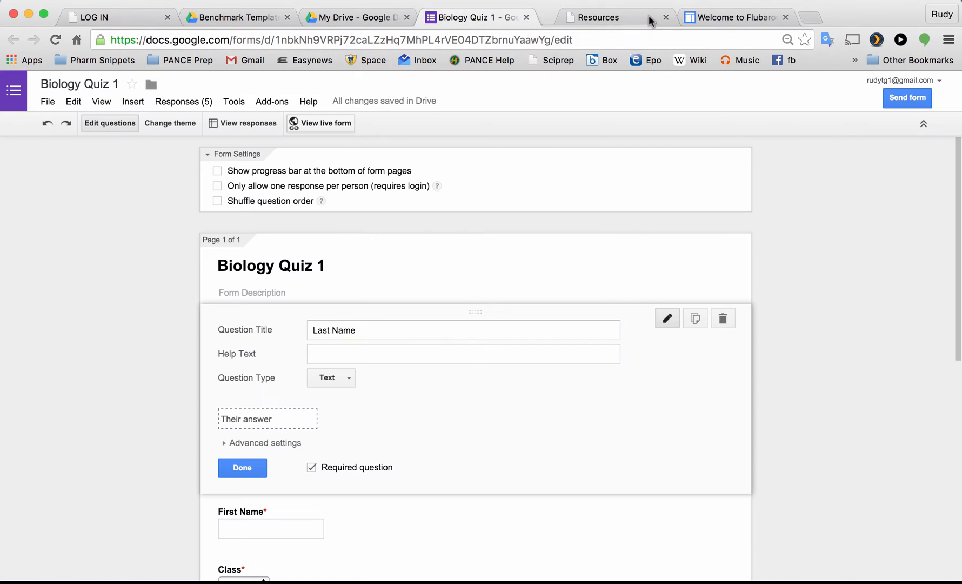
# Step: Open the form's response spreadsheet and search the available add-ons for "Flubaroo"
pyautogui.click(258, 123)
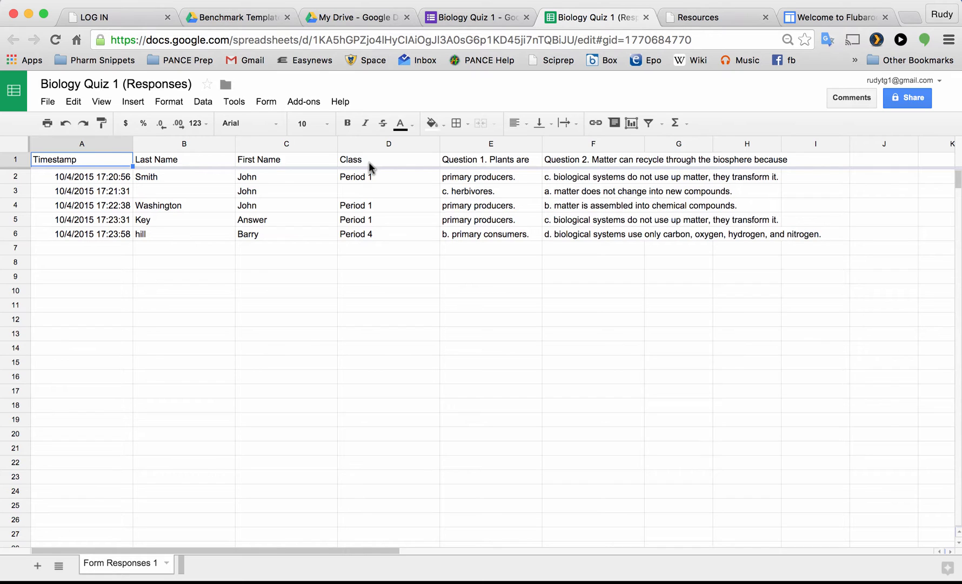
pyautogui.click(311, 103)
pyautogui.moveTo(322, 128)
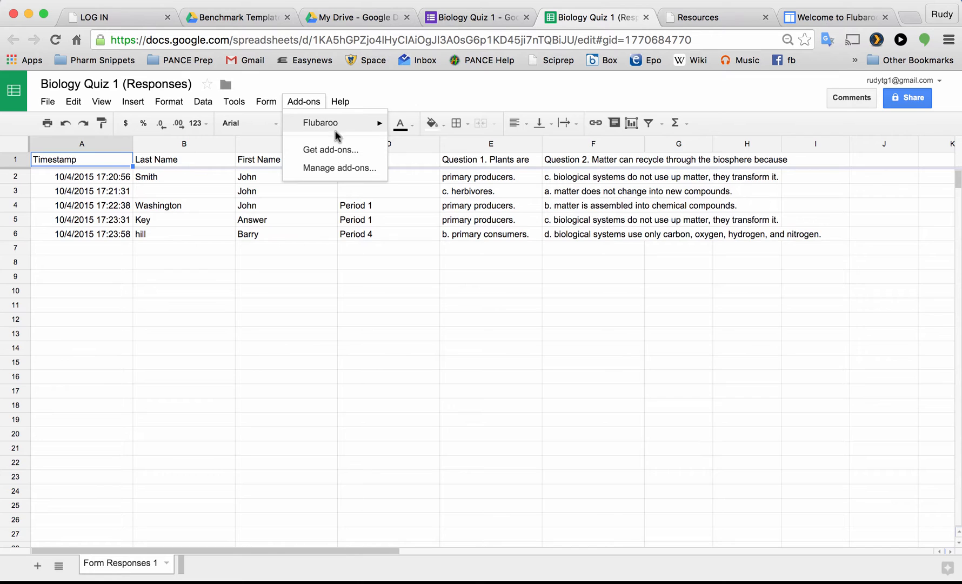
pyautogui.click(323, 151)
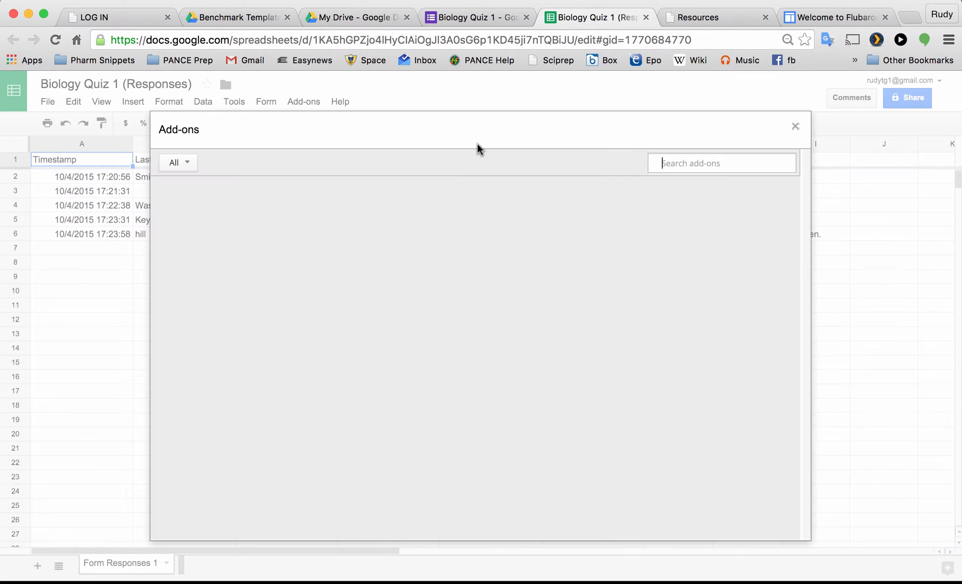
pyautogui.moveTo(206, 280)
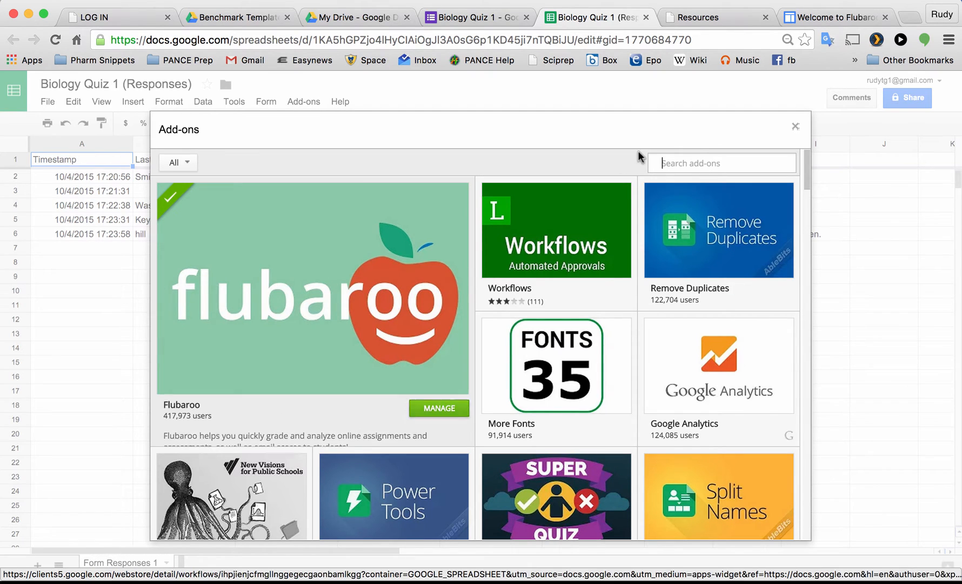
pyautogui.write('Flubaroo')
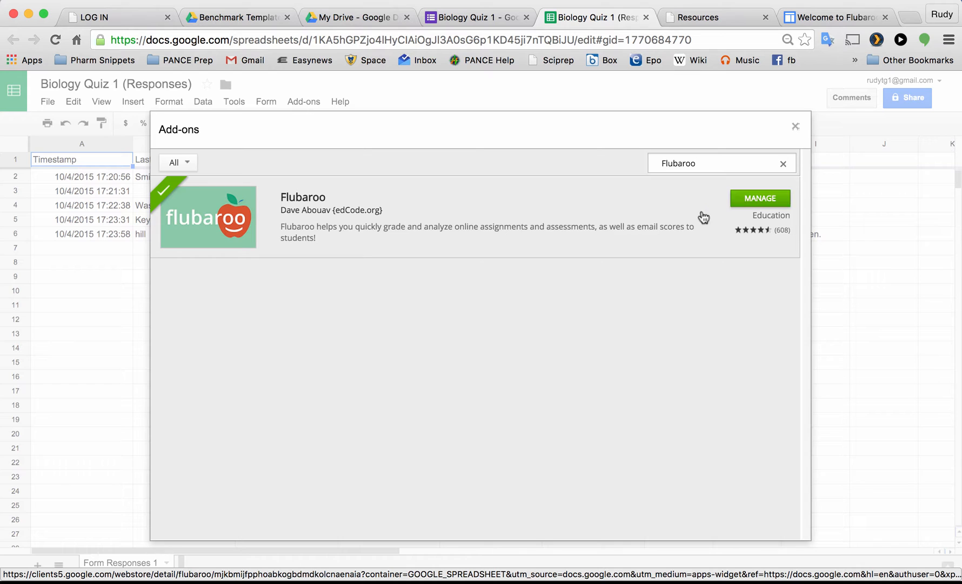
pyautogui.click(795, 127)
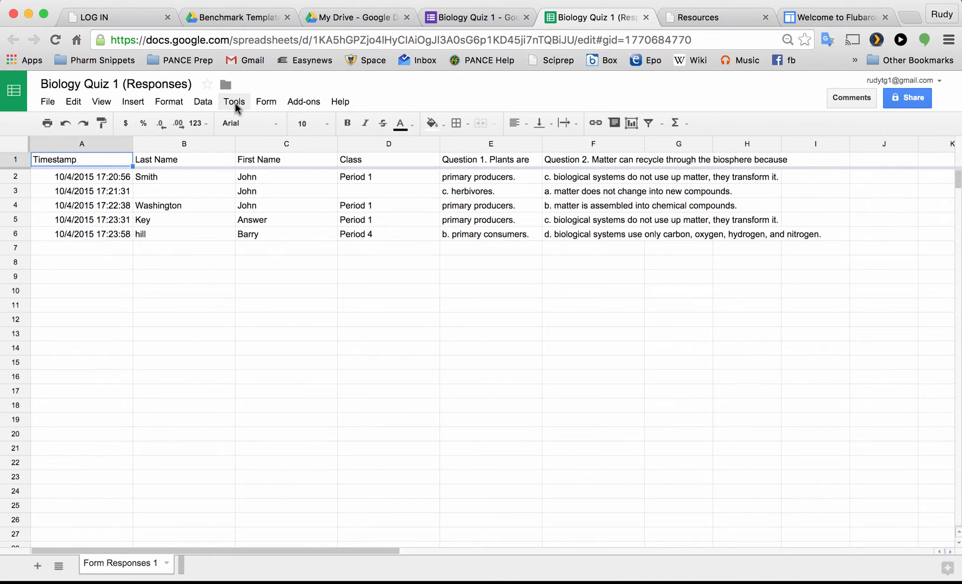
# Step: Enable Flubaroo in the Biology Quiz 1 responses sheet and dismiss the notification
pyautogui.click(299, 100)
pyautogui.moveTo(333, 130)
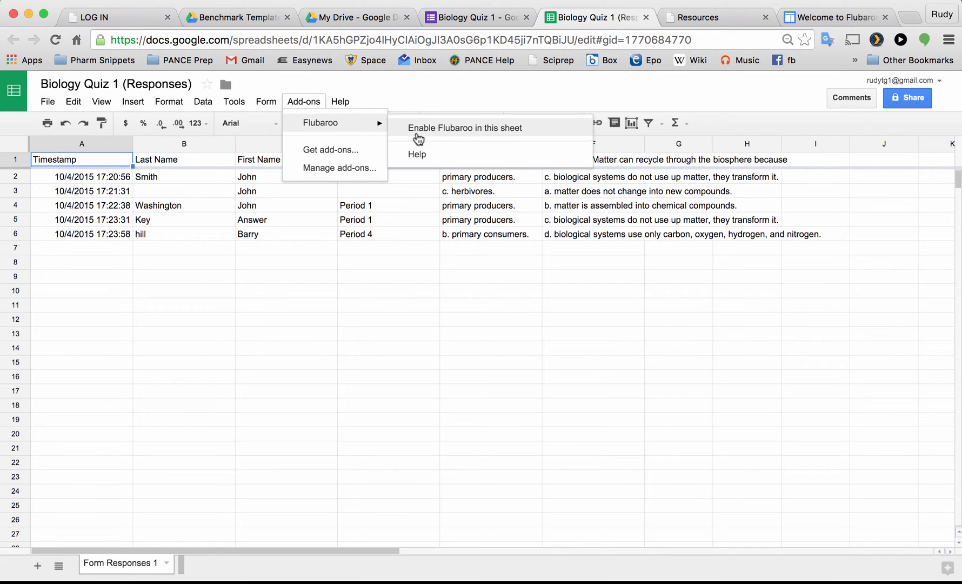
pyautogui.click(433, 130)
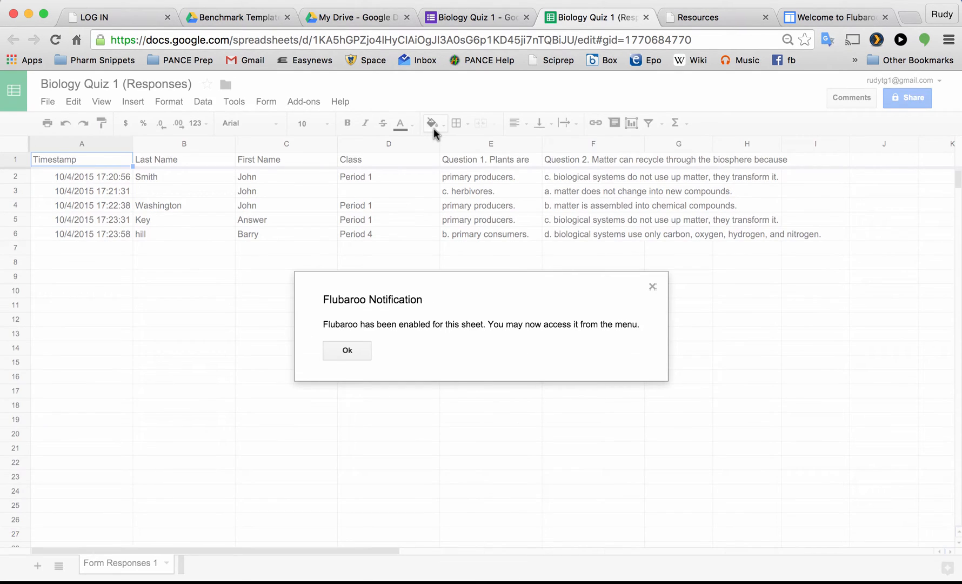
pyautogui.click(345, 350)
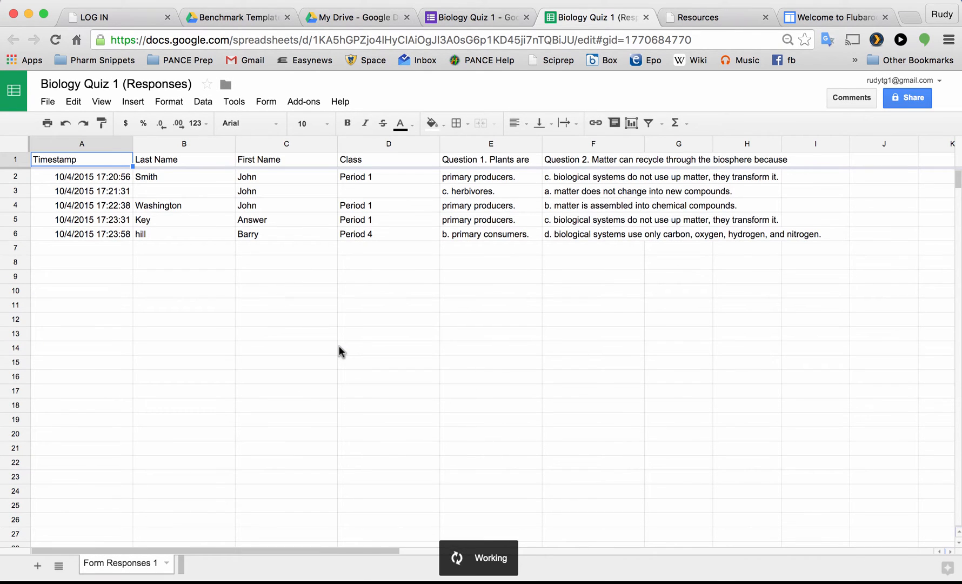
# Step: Start Flubaroo's Grade Assignment, review the grading option and points for each question, and continue to the answer key selection
pyautogui.click(306, 102)
pyautogui.moveTo(322, 122)
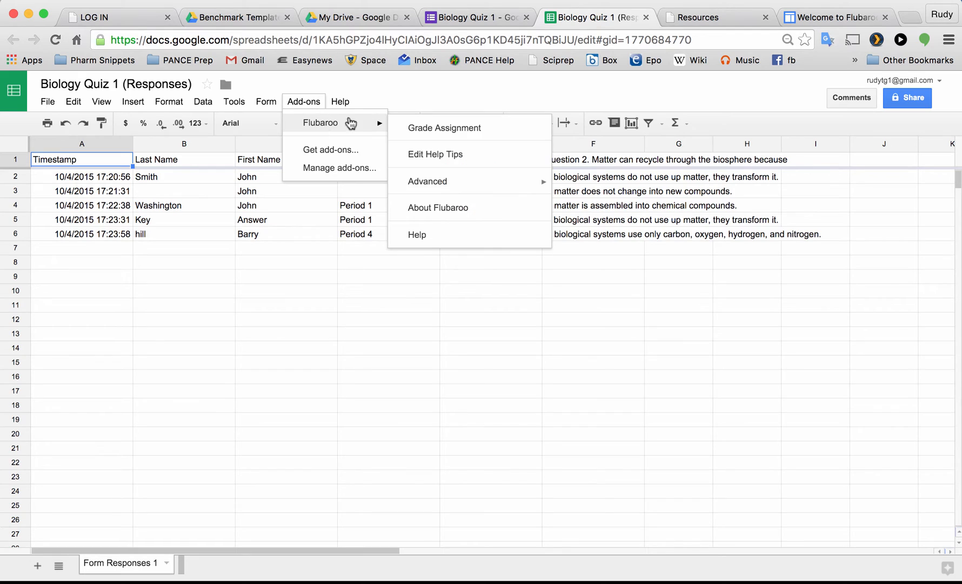
pyautogui.click(433, 129)
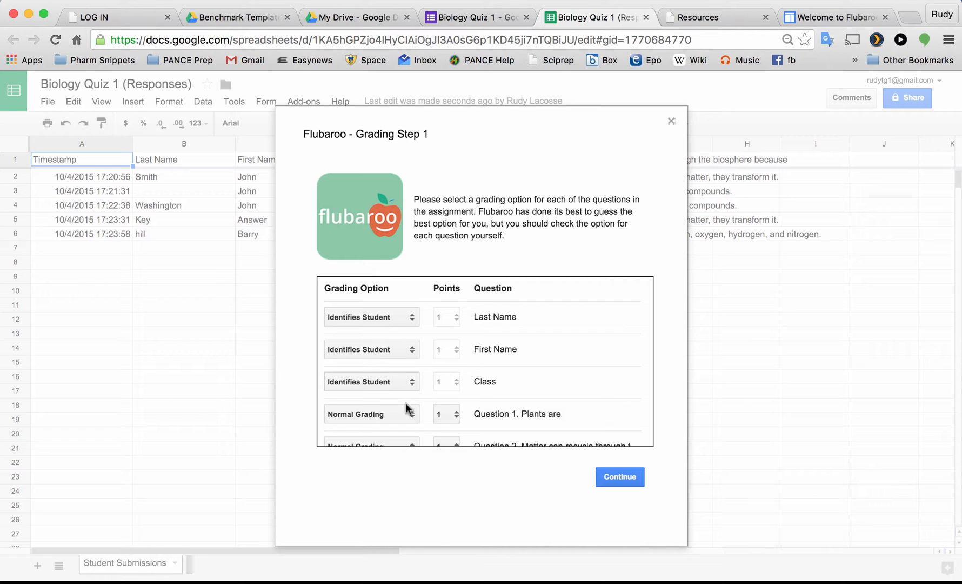
pyautogui.scroll(-1, 407, 407)
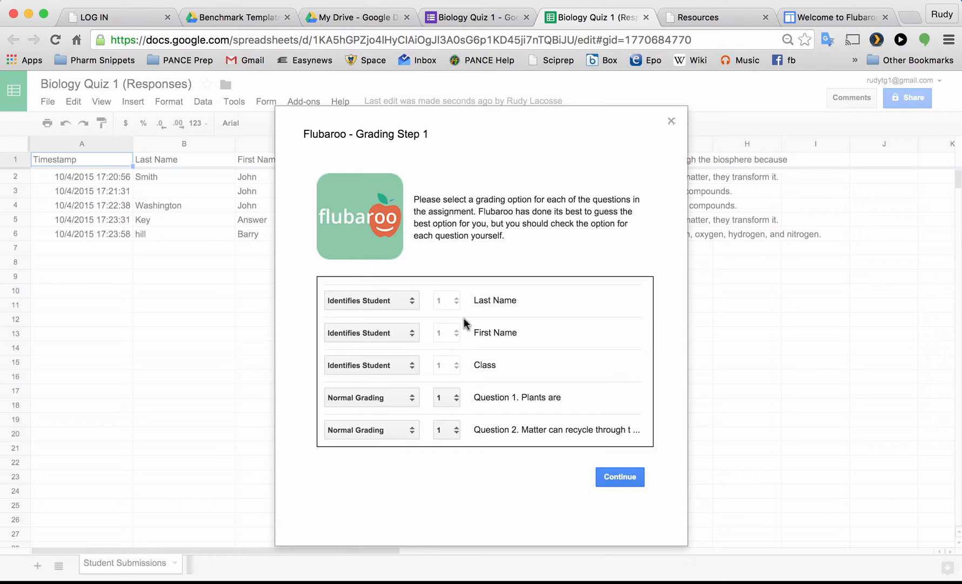
pyautogui.scroll(1, 425, 407)
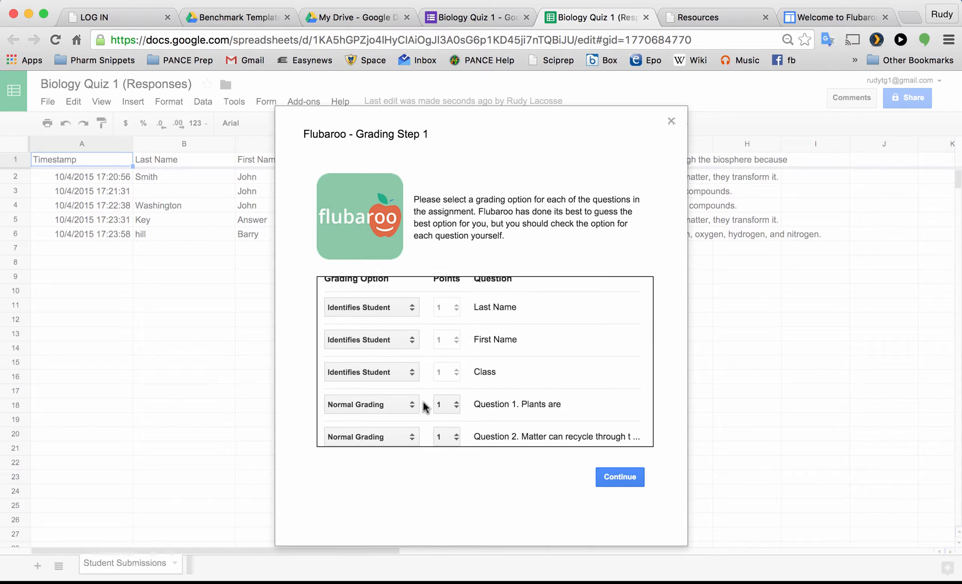
pyautogui.scroll(-1, 426, 410)
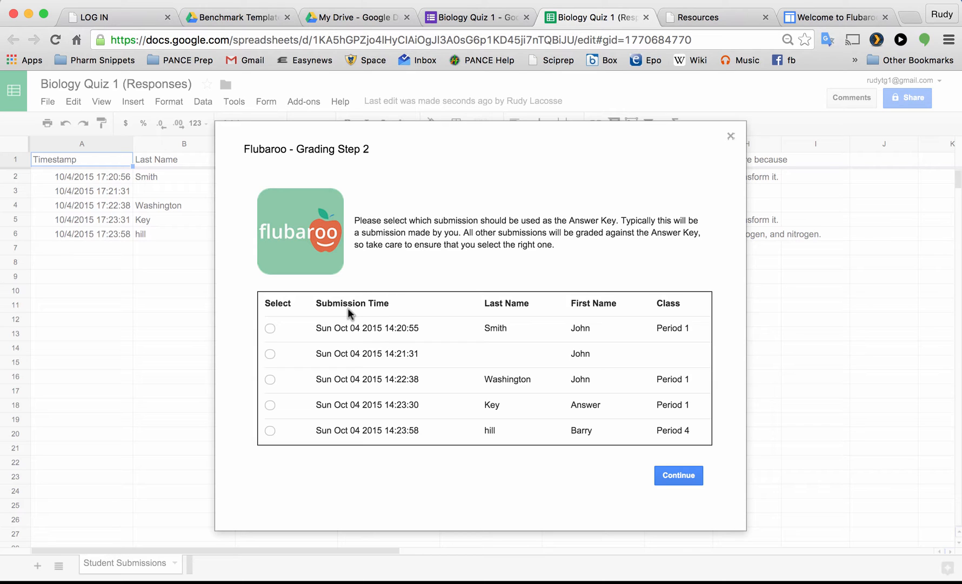
# Step: Use the Answer Key submission as the answer key, run the grading, and close the Grading Complete dialog
pyautogui.click(270, 405)
pyautogui.click(674, 471)
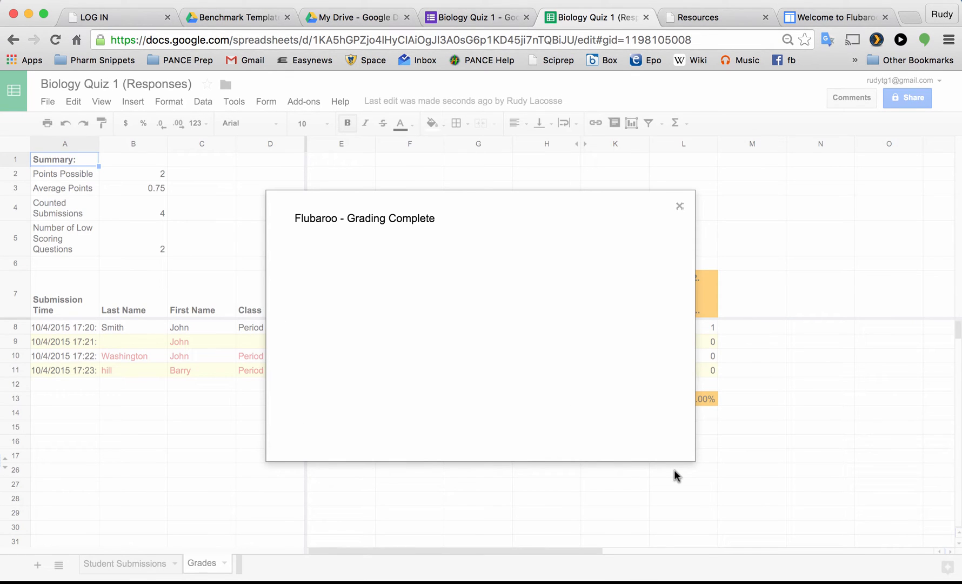
pyautogui.click(679, 206)
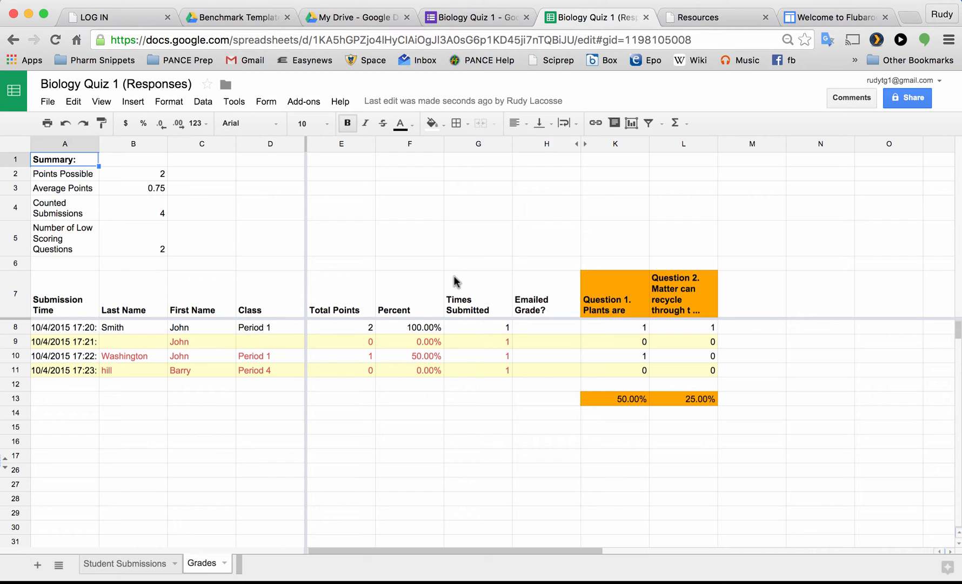
pyautogui.click(305, 103)
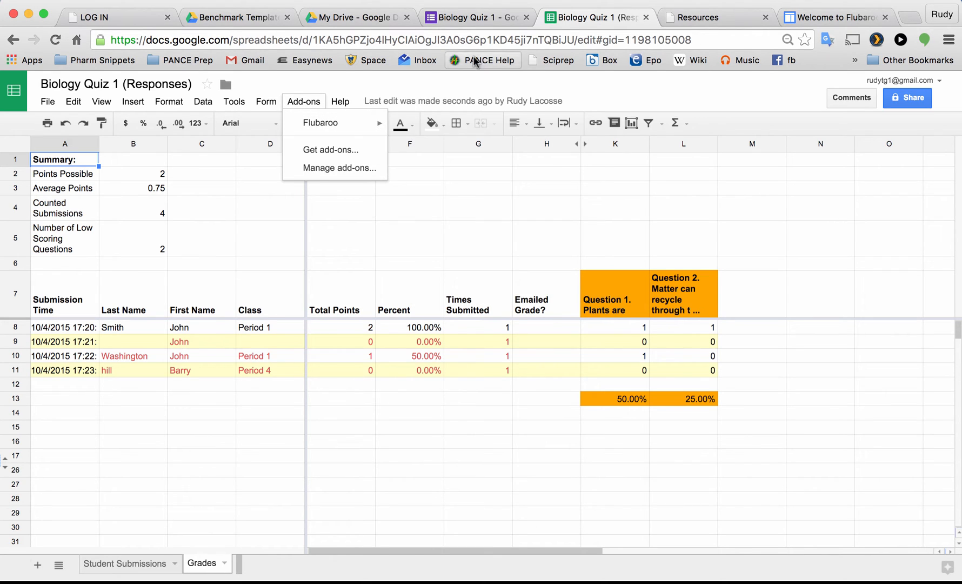
# Step: Return to the Biology Quiz 1 form editor and add a blank multiple-choice question after Question 2
pyautogui.click(481, 19)
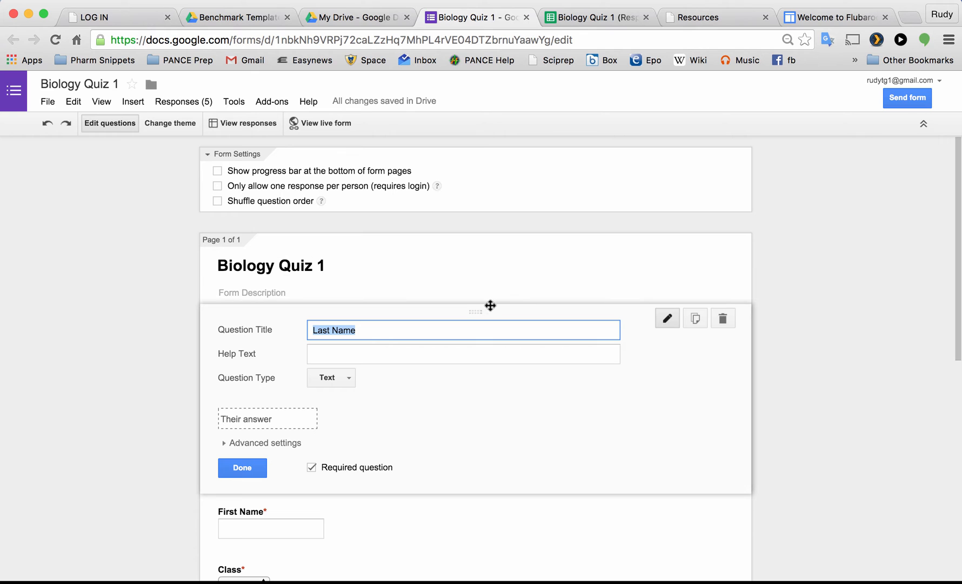
pyautogui.scroll(-2, 433, 419)
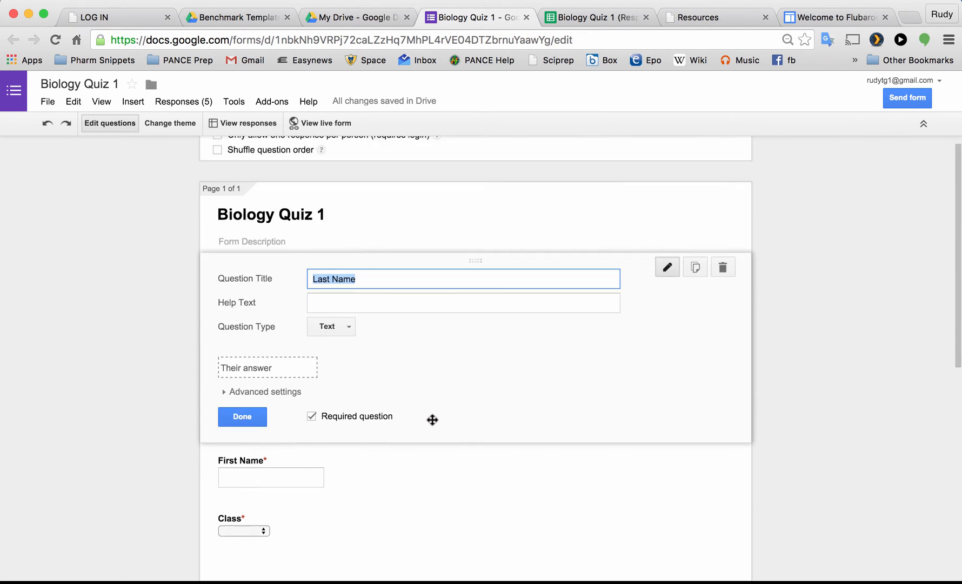
pyautogui.scroll(-10, 432, 419)
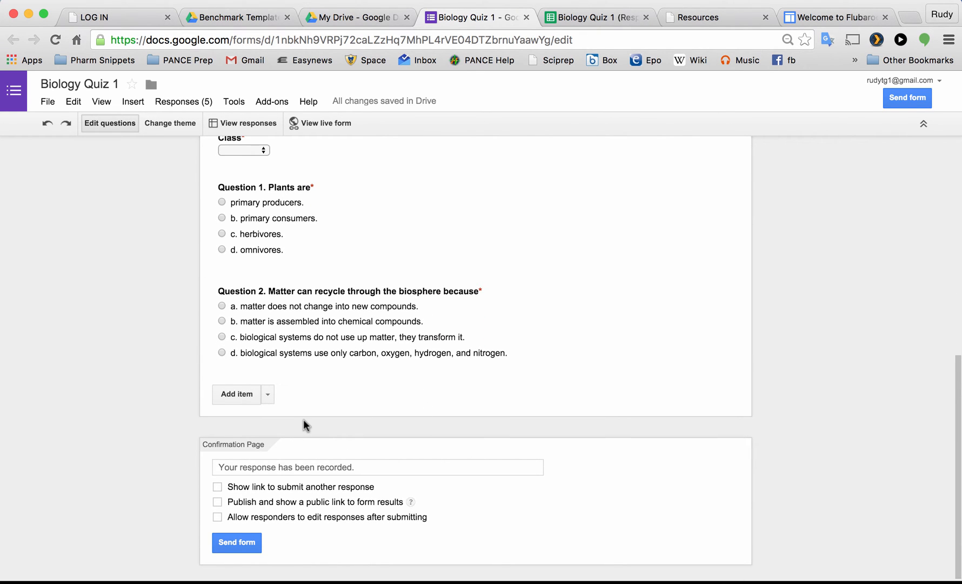
pyautogui.click(247, 394)
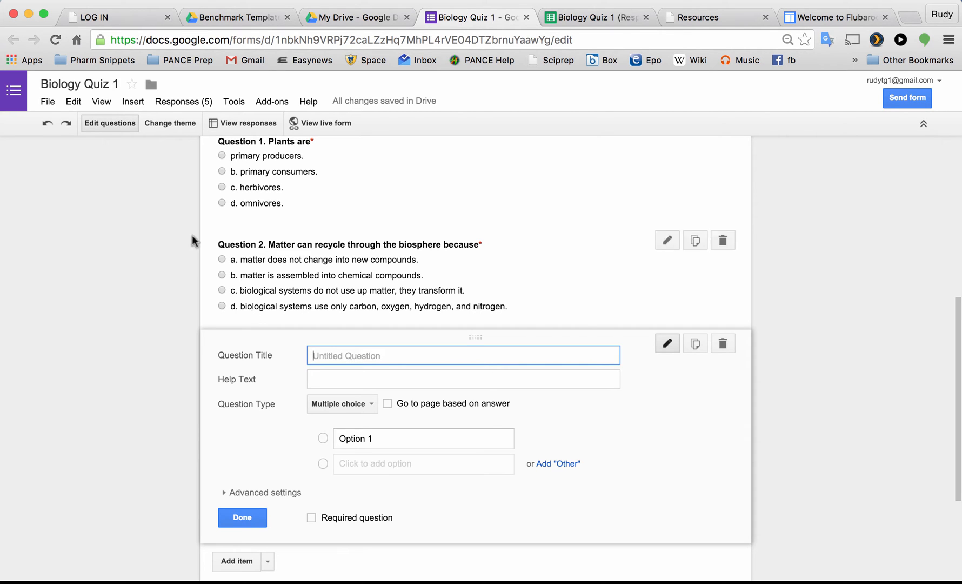
# Step: Insert an image into the form by previewing and uploading "Screen Shot 2015-10-04 at 9.25.04 AM.png" from the Screenshots folder
pyautogui.click(137, 105)
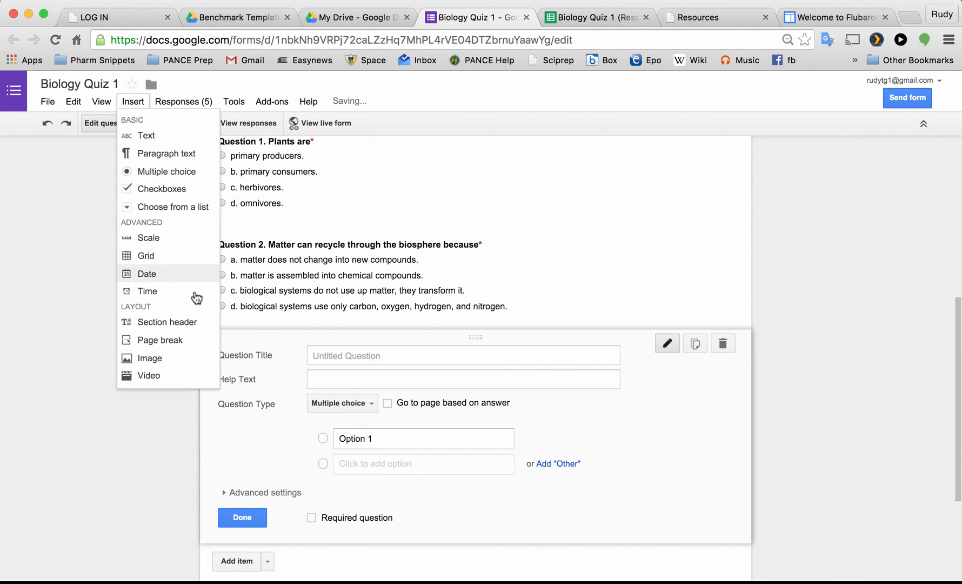
pyautogui.click(145, 358)
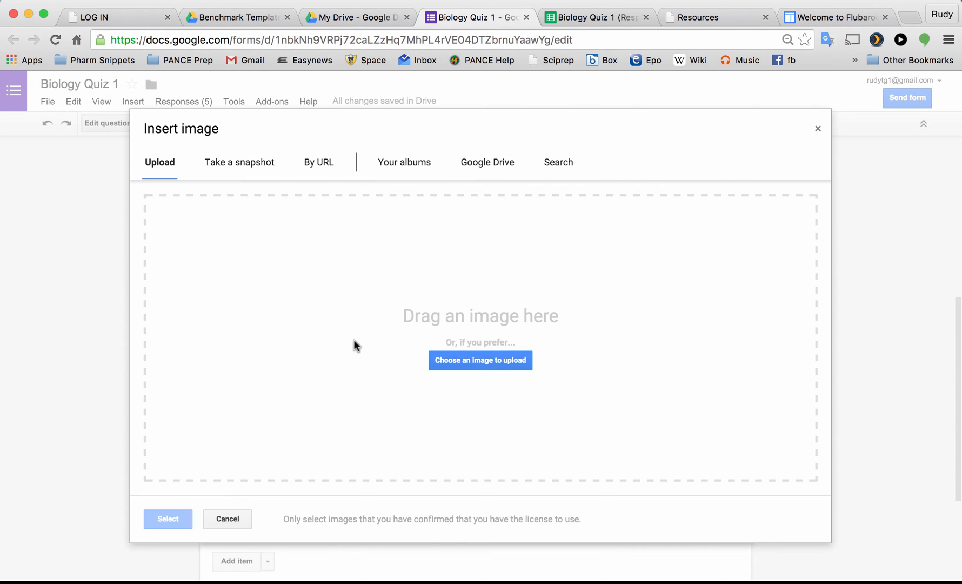
pyautogui.click(474, 357)
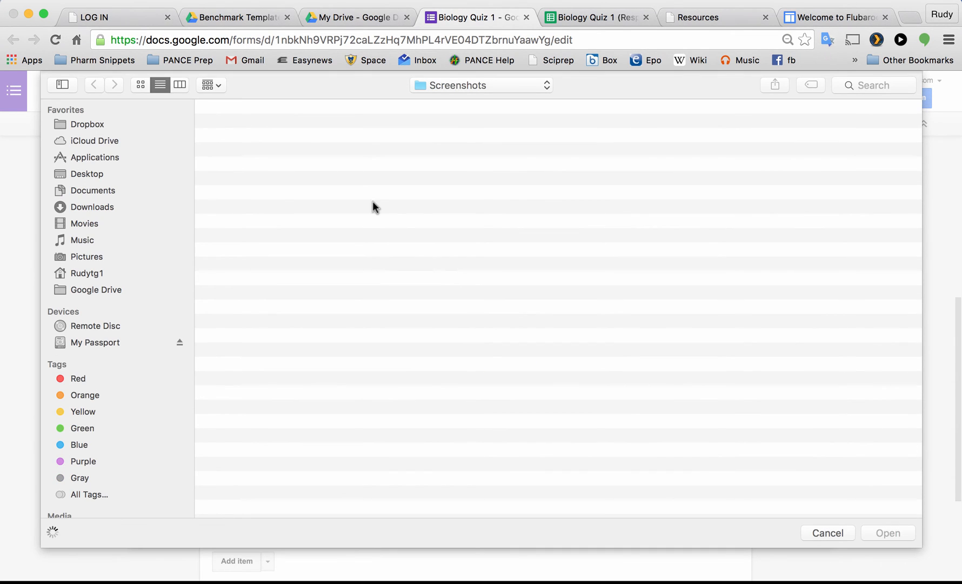
pyautogui.click(250, 126)
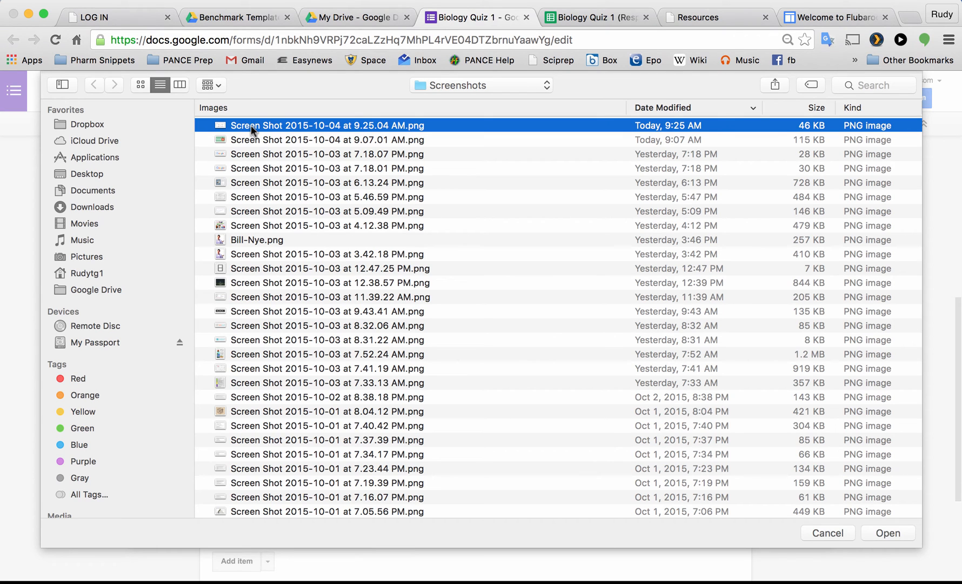
pyautogui.press('space')
pyautogui.press('space')
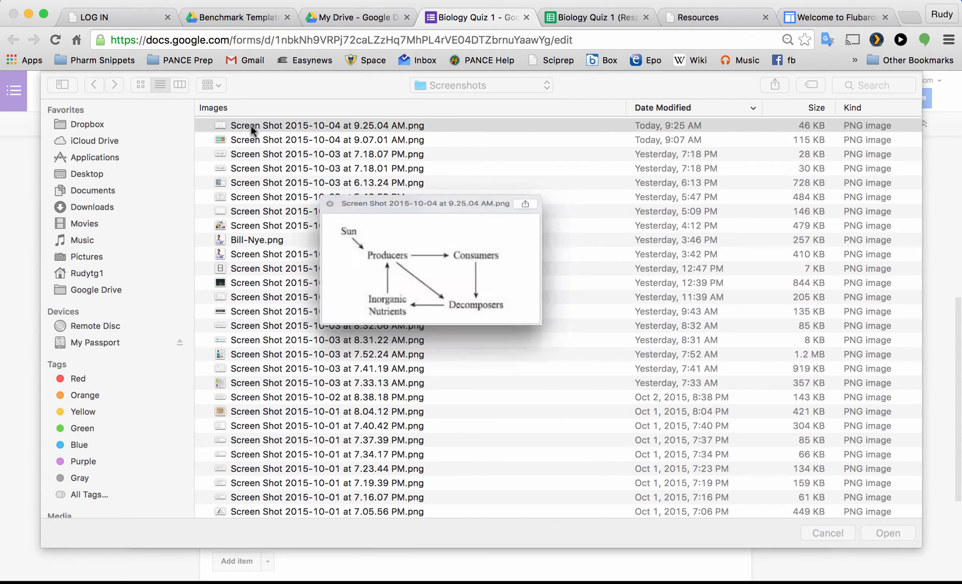
pyautogui.click(896, 532)
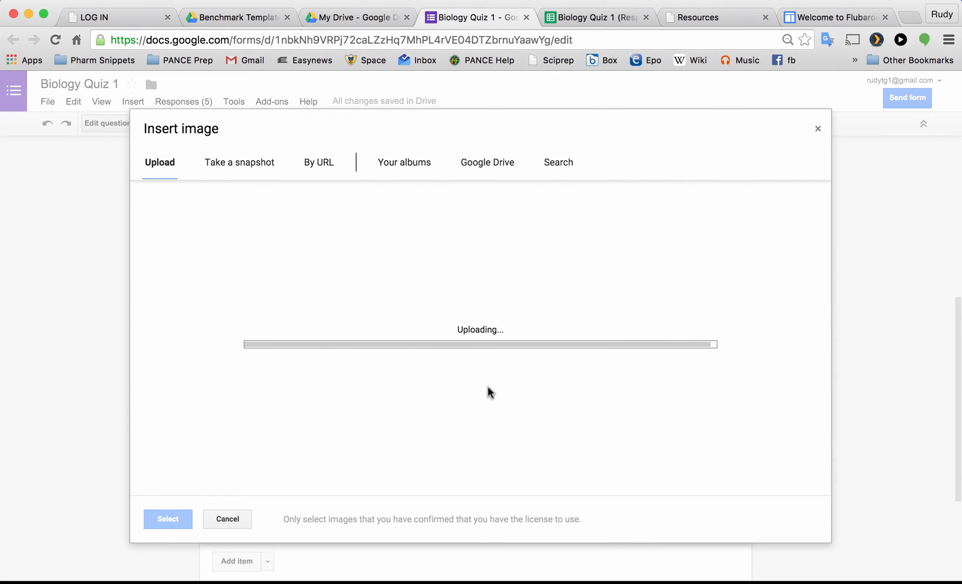
pyautogui.scroll(-3, 443, 438)
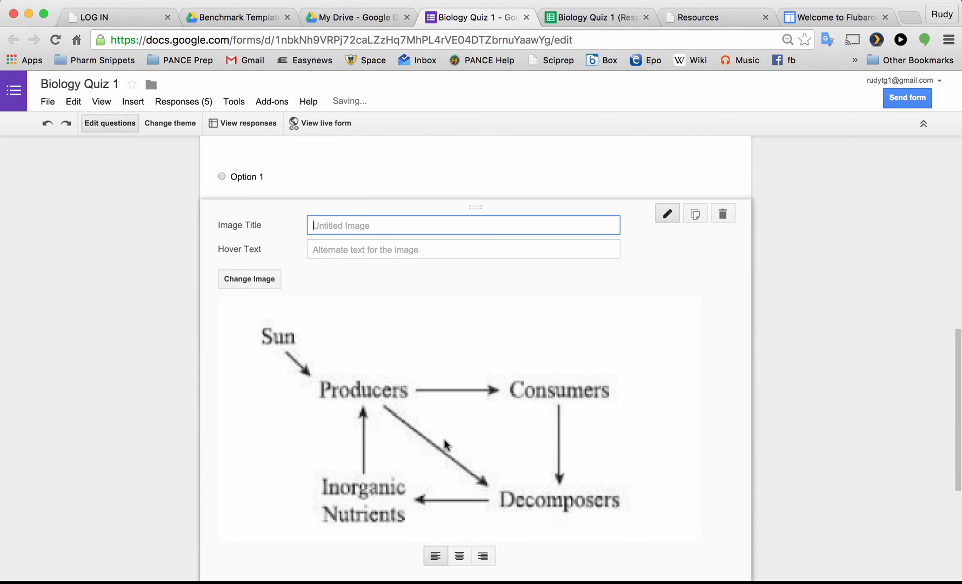
# Step: Shrink the inserted food web diagram proportionally to about half its original width
pyautogui.click(305, 340)
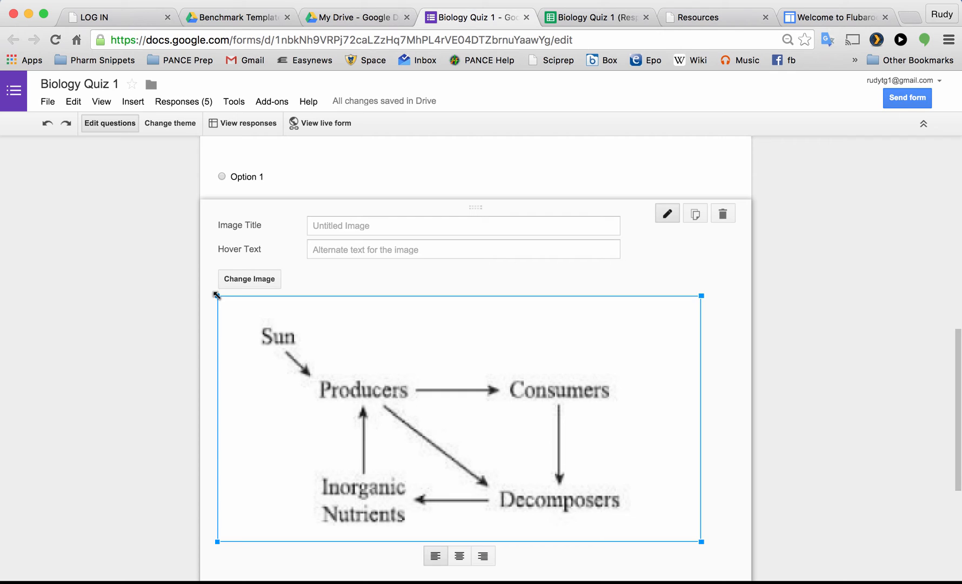
pyautogui.moveTo(216, 295); pyautogui.dragTo(453, 376)
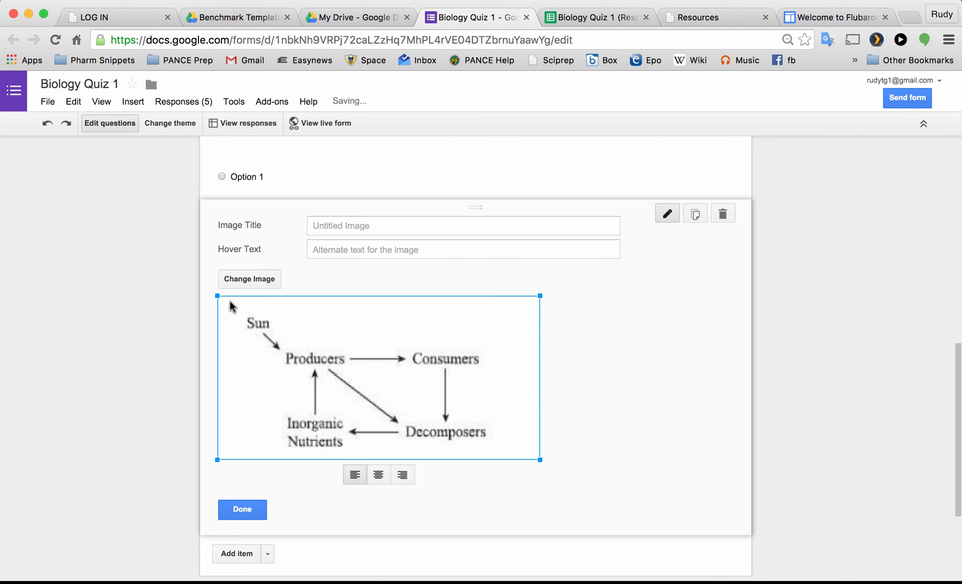
pyautogui.moveTo(216, 296); pyautogui.dragTo(338, 333)
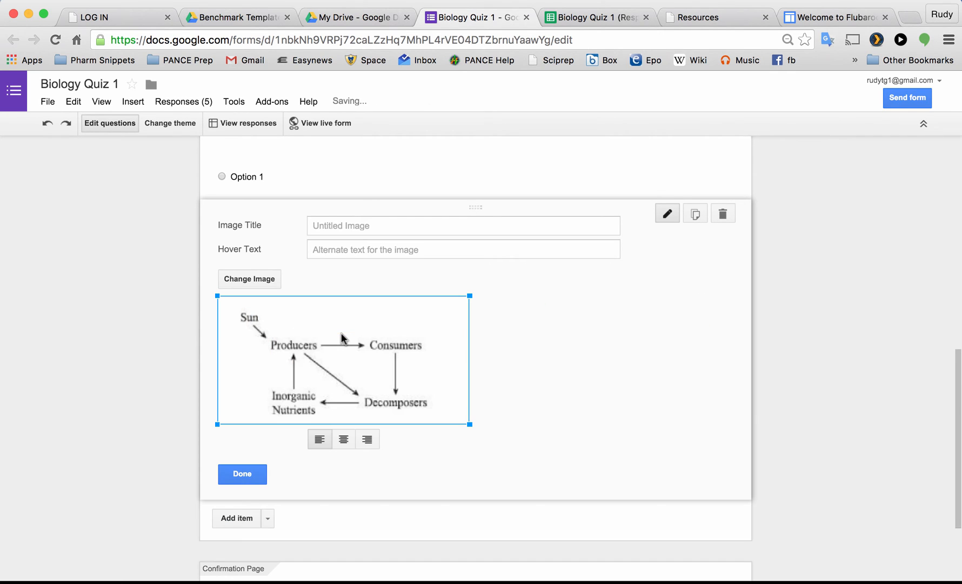
# Step: Title the food web image "Use picture below to answer Question 3"
pyautogui.click(371, 226)
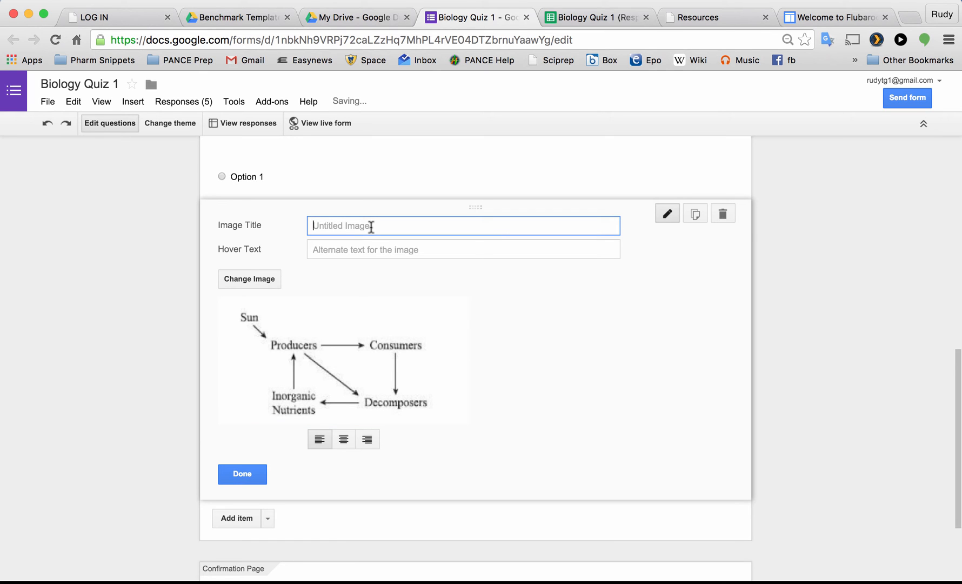
pyautogui.scroll(8, 337, 243)
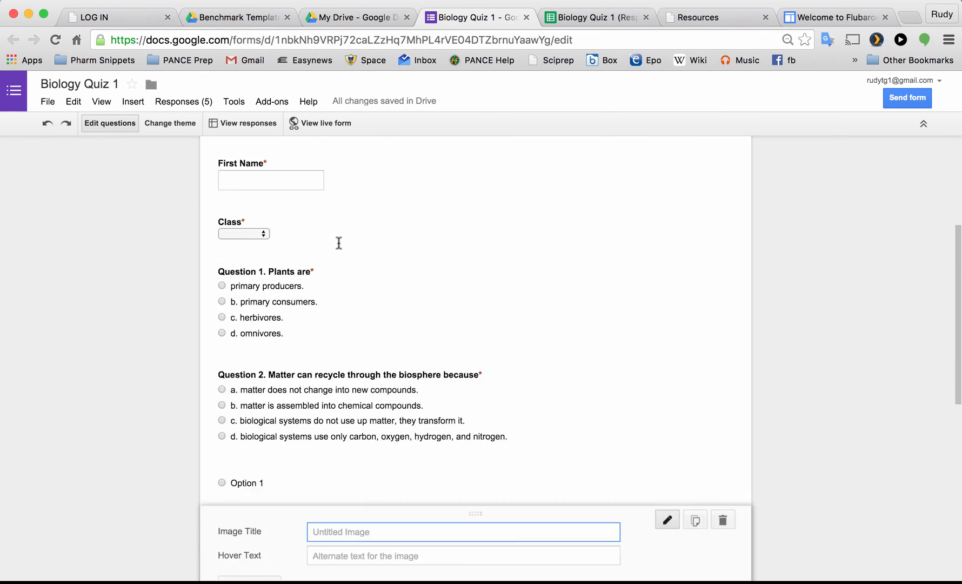
pyautogui.scroll(-5, 339, 243)
pyautogui.scroll(-2, 339, 244)
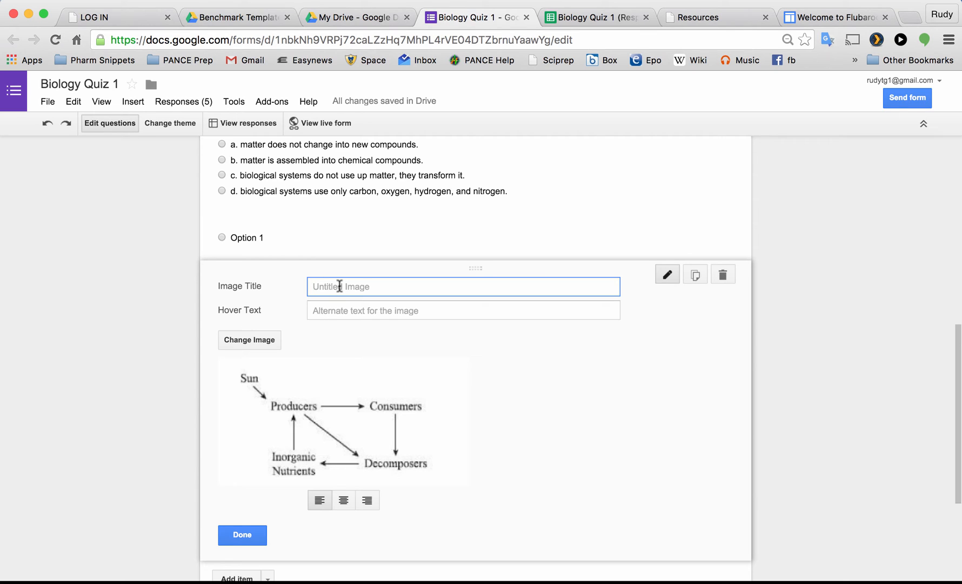
pyautogui.write('Use picture below to answer Que')
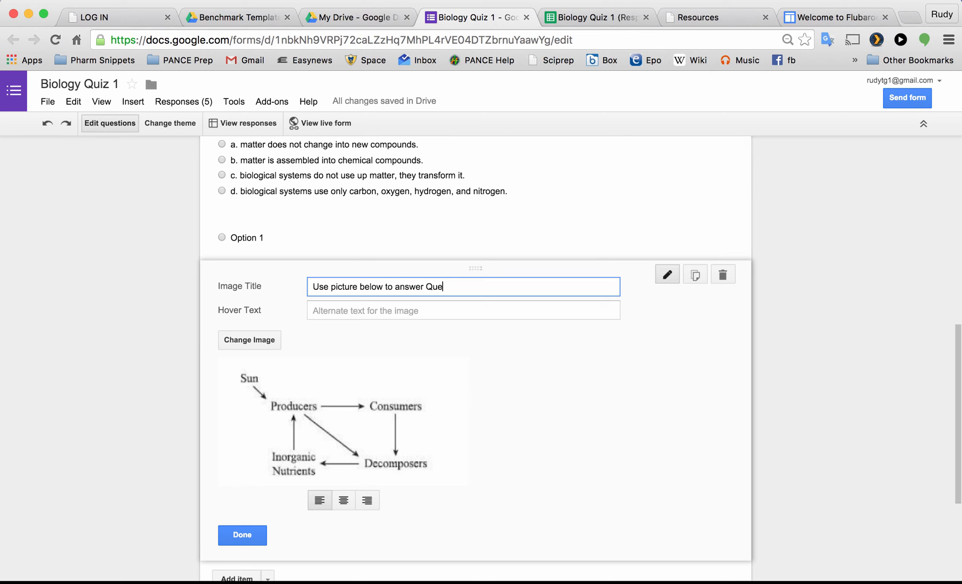
pyautogui.write('on 3')
# Step: Add a multiple-choice question below the image and title it "Question 3"
pyautogui.scroll(-2, 328, 380)
pyautogui.click(245, 467)
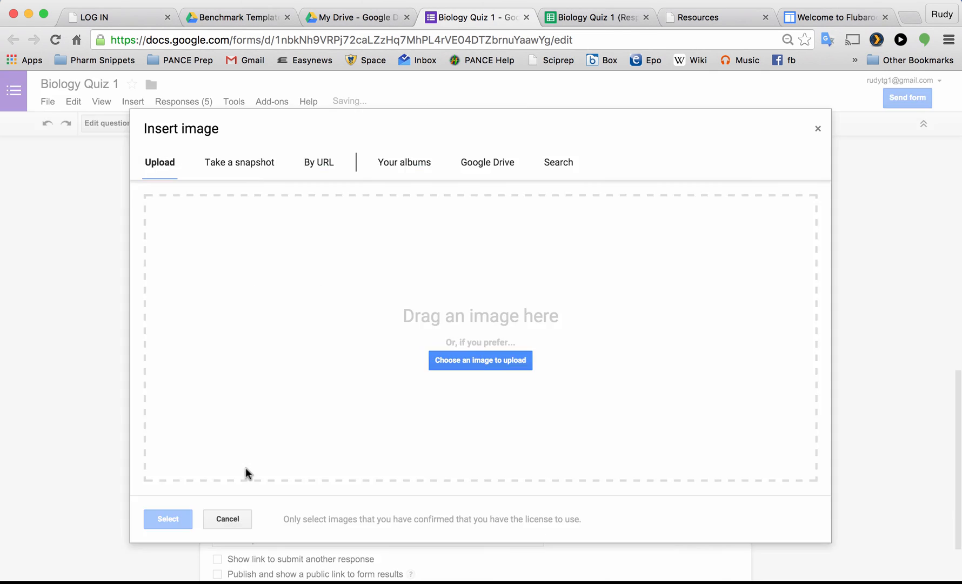
pyautogui.click(223, 516)
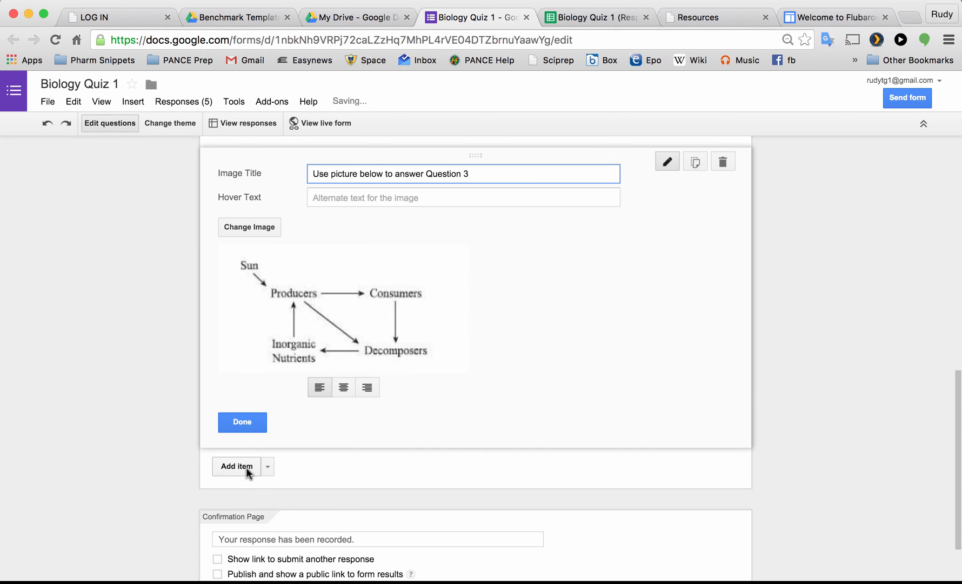
pyautogui.click(267, 467)
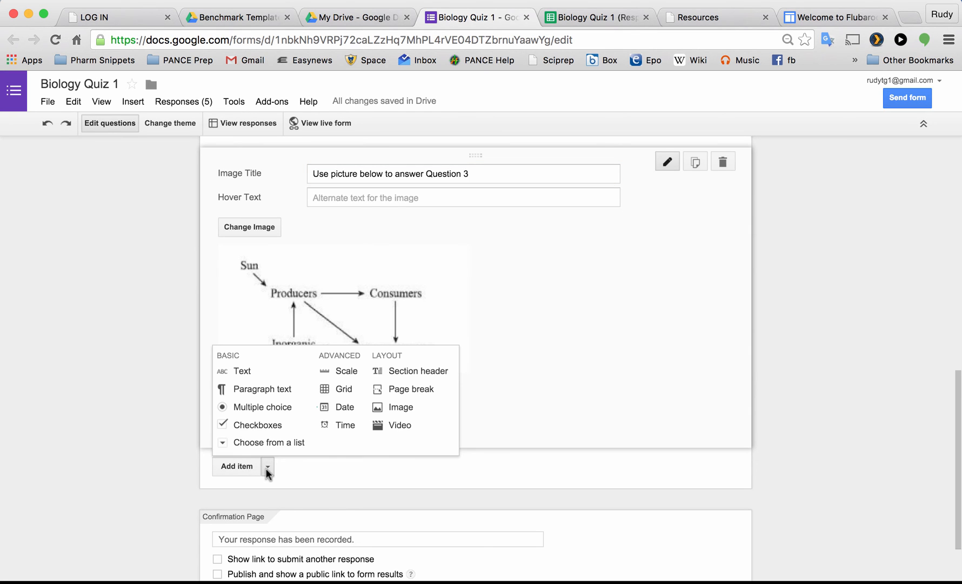
pyautogui.click(254, 406)
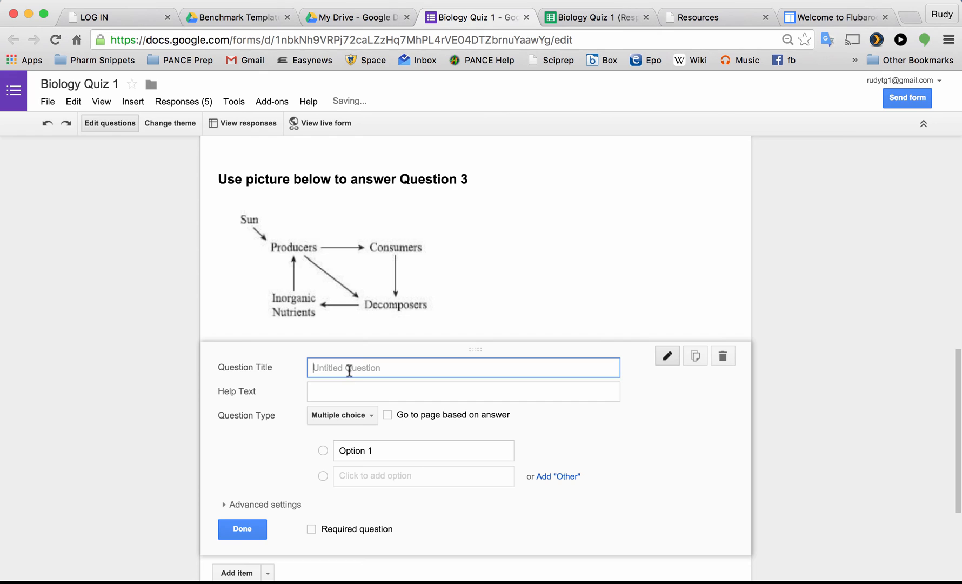
pyautogui.write('Question 3')
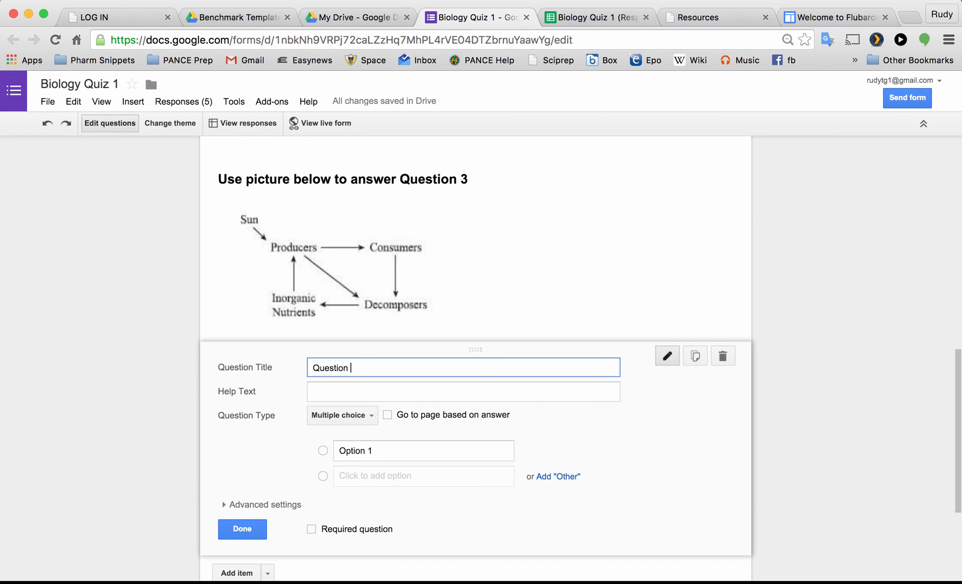
# Step: Enter A, B, C and D as the answer options for Question 3 and finish editing the question
pyautogui.click(341, 453)
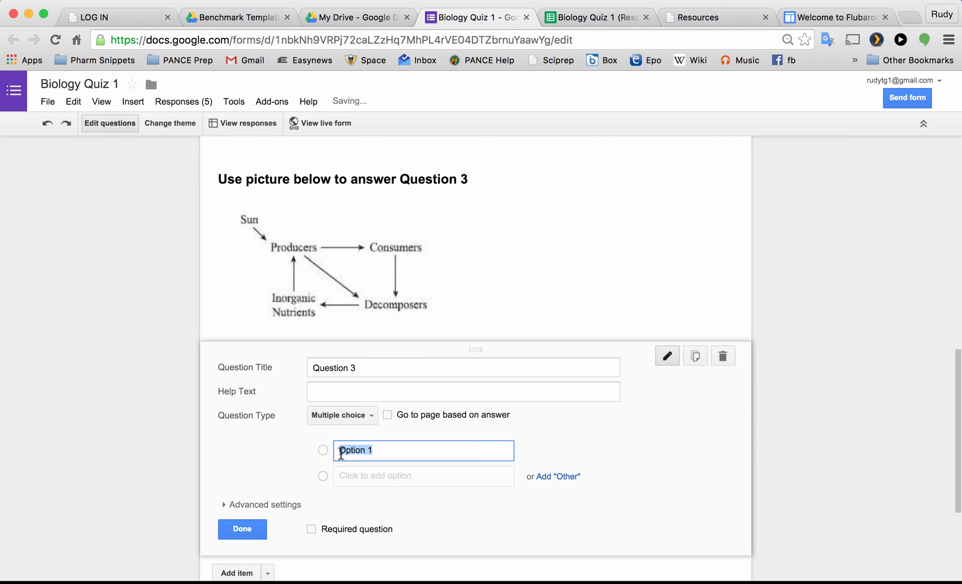
pyautogui.write('A')
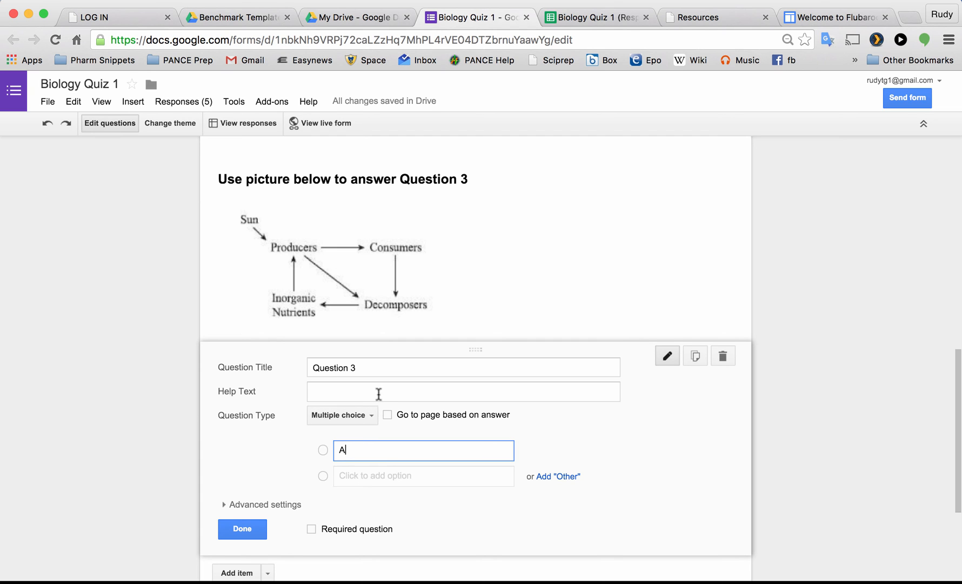
pyautogui.hotkey('ctrl', 'Right')
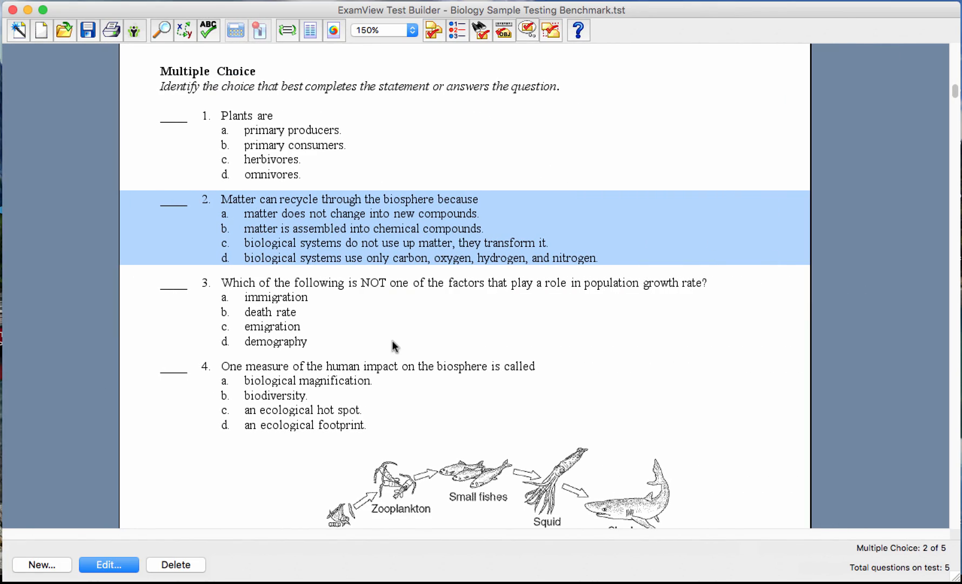
pyautogui.hotkey('ctrl', 'Left')
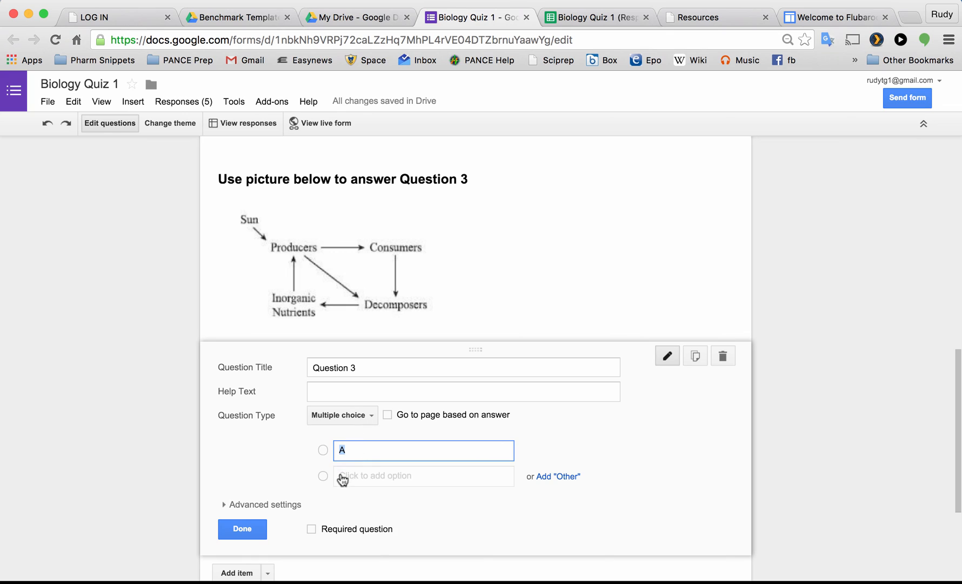
pyautogui.click(341, 476)
pyautogui.write('B')
pyautogui.click(323, 501)
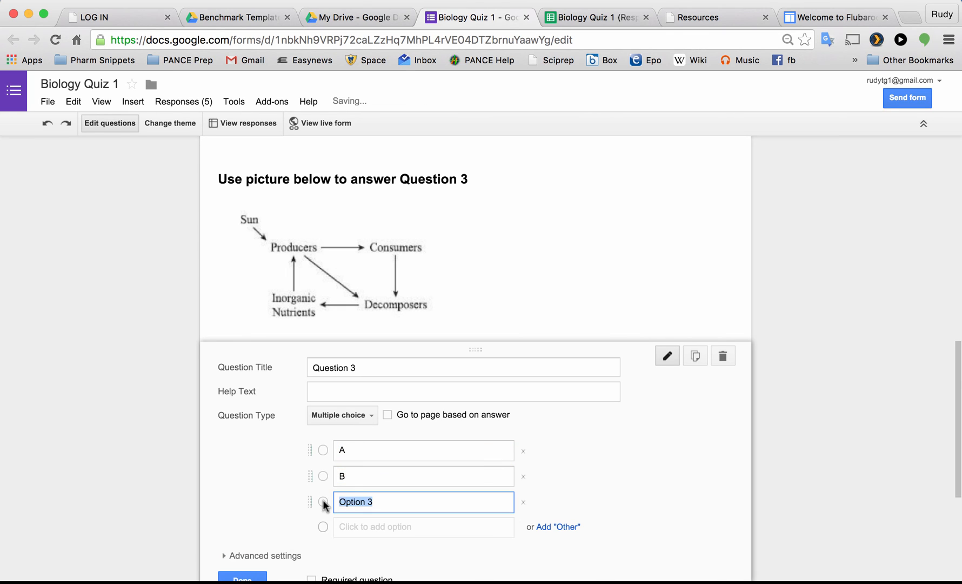
pyautogui.write('C')
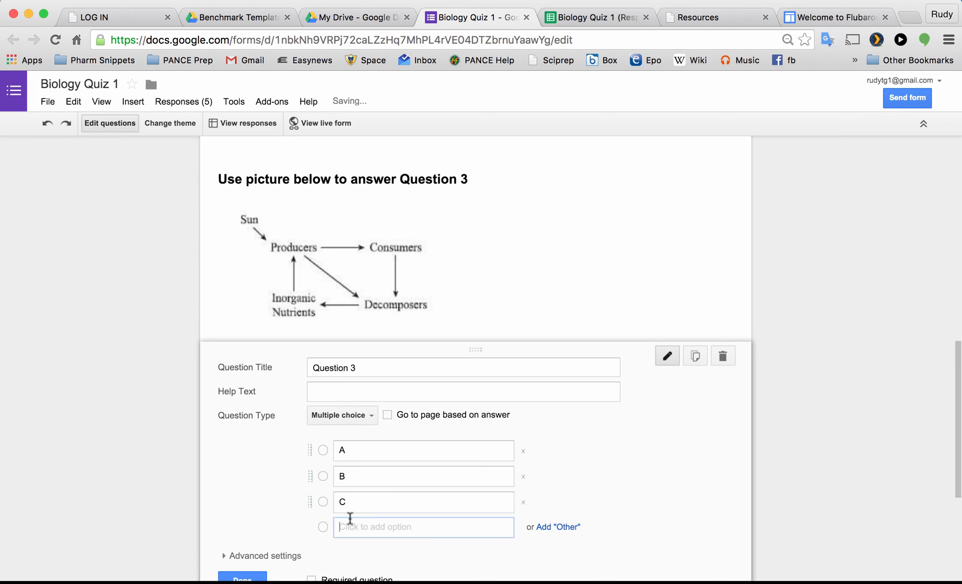
pyautogui.click(349, 524)
pyautogui.write('D')
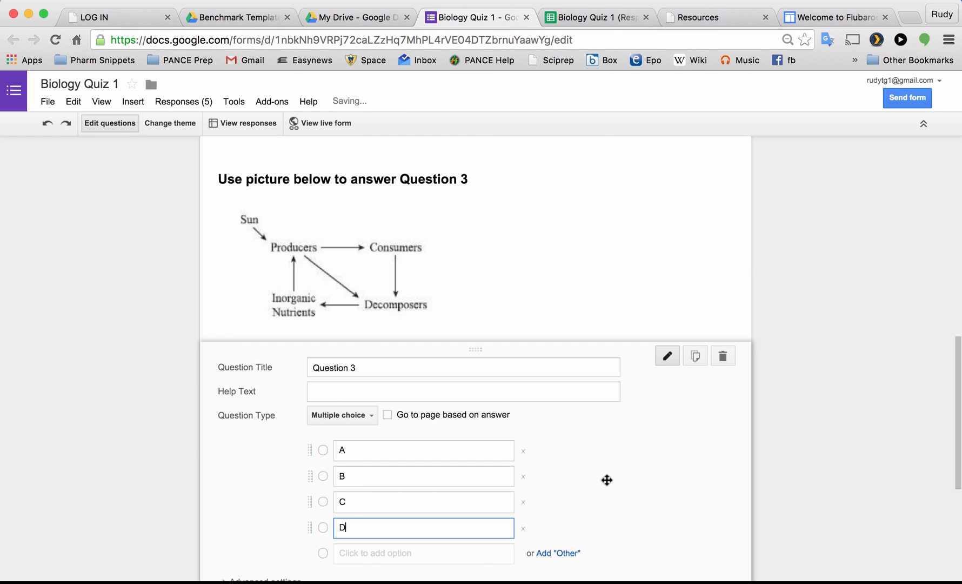
pyautogui.scroll(-3, 607, 481)
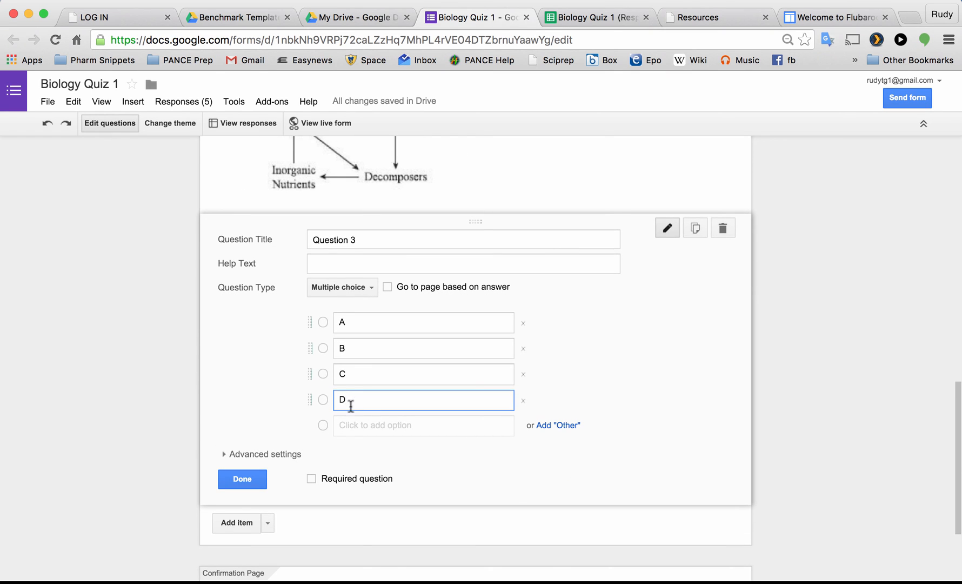
pyautogui.click(256, 481)
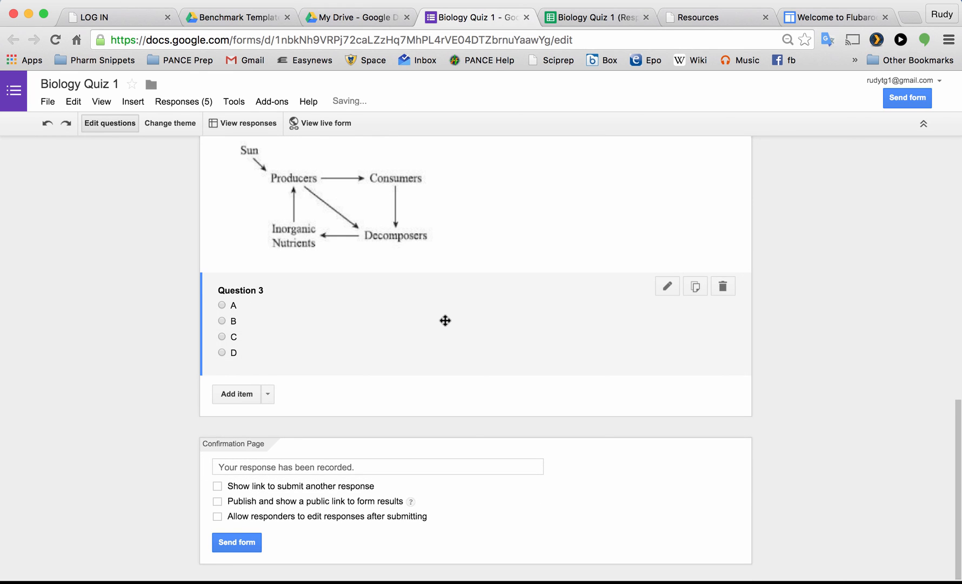
# Step: Open the live form and review how Question 2, the food web image and Question 3 appear to respondents
pyautogui.scroll(5, 444, 319)
pyautogui.scroll(3, 425, 258)
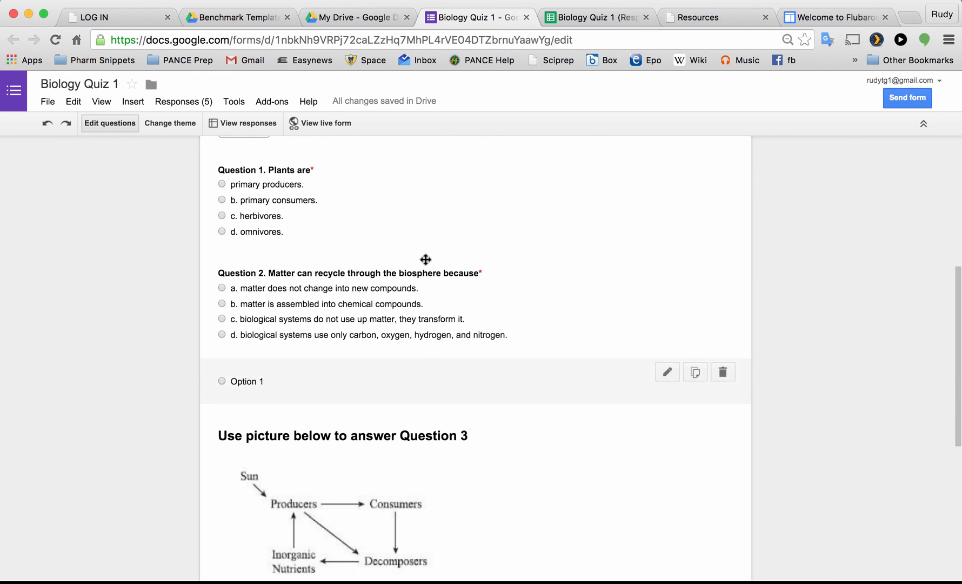
pyautogui.click(339, 125)
pyautogui.scroll(-7, 437, 448)
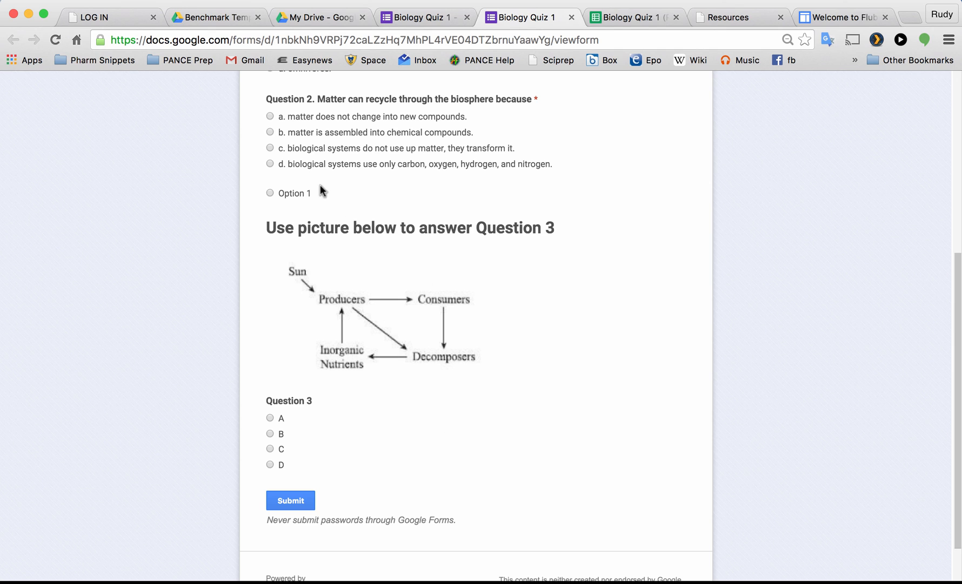
# Step: Return to the form editor and delete the untitled multiple-choice question between Question 2 and the food web image
pyautogui.click(430, 17)
pyautogui.scroll(-1, 362, 358)
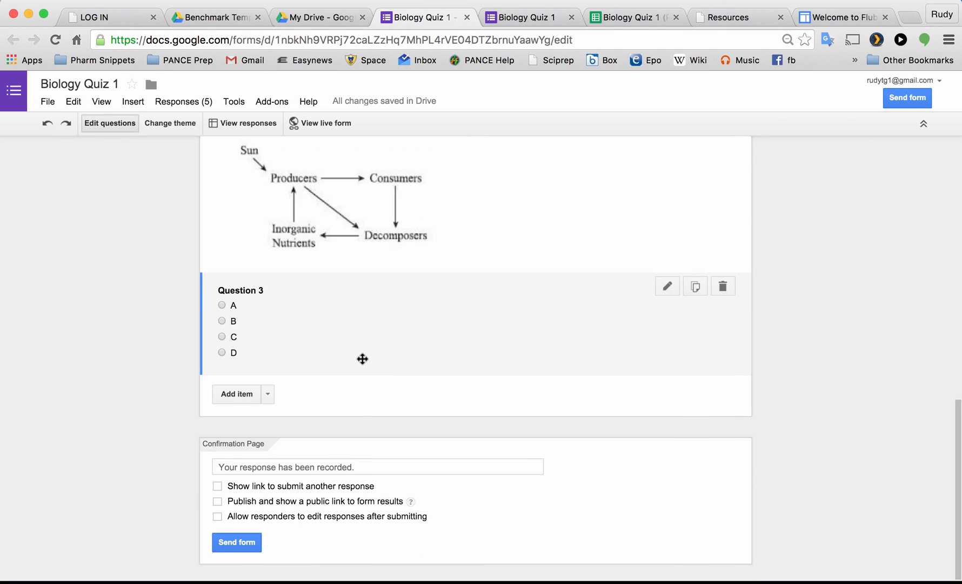
pyautogui.scroll(8, 362, 359)
pyautogui.click(315, 467)
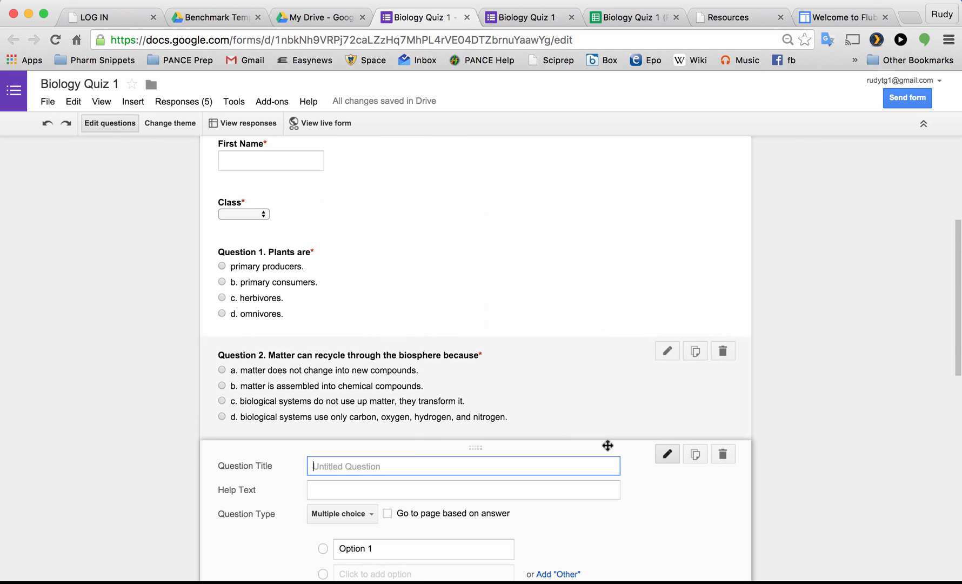
pyautogui.click(722, 454)
pyautogui.scroll(-1, 487, 421)
pyautogui.scroll(-5, 444, 394)
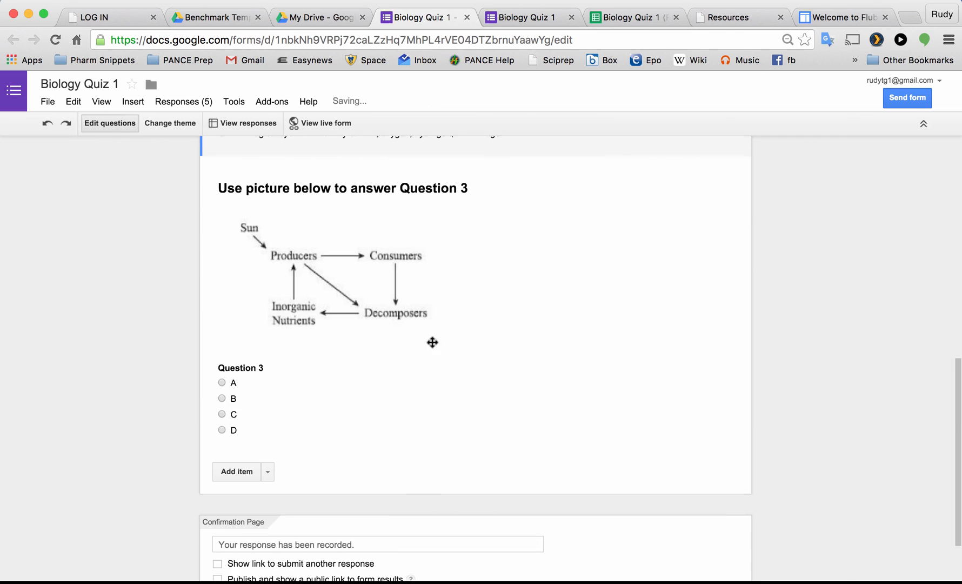
# Step: Reopen the live form and check the layout from Question 1 down to the image-based Question 3
pyautogui.click(348, 124)
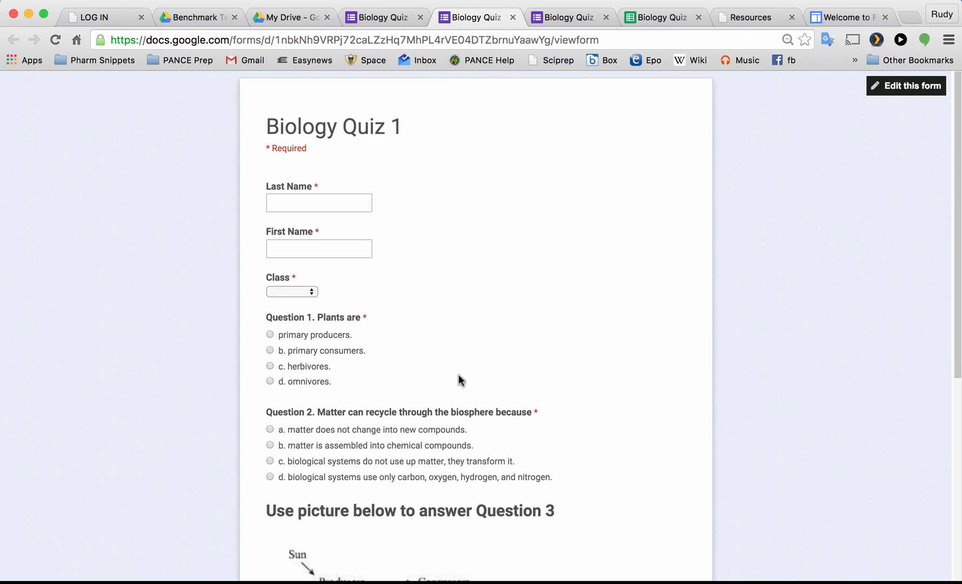
pyautogui.scroll(-3, 419, 508)
pyautogui.scroll(-1, 419, 510)
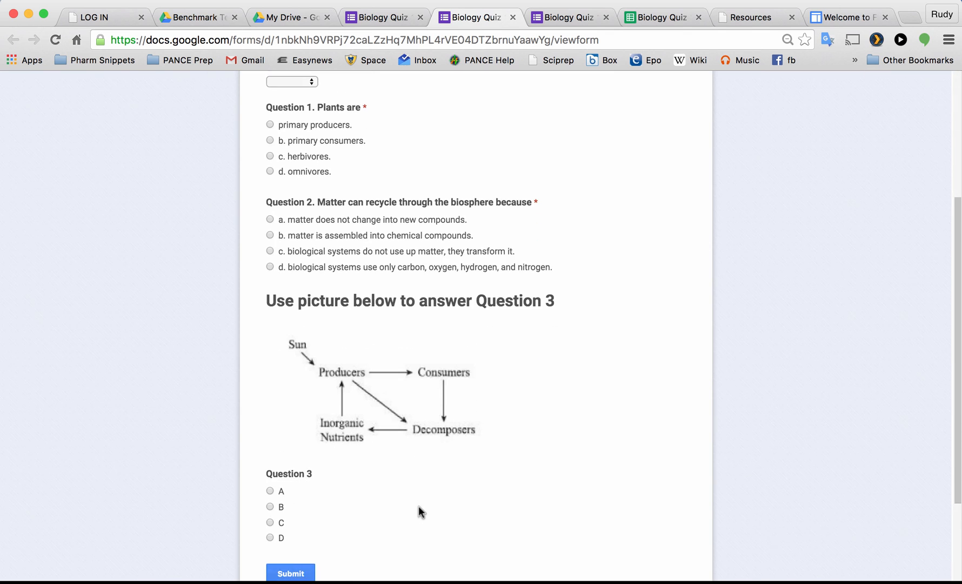